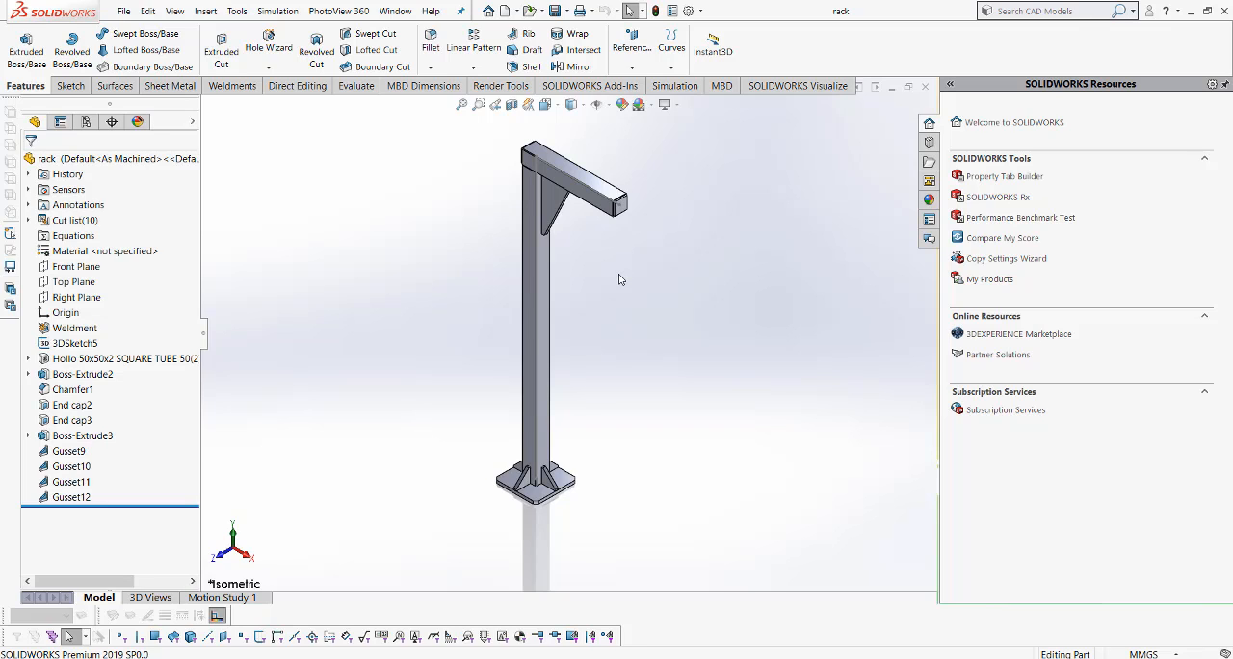
- Load the SOLIDWORKS Simulation add-in for the rack part
scroll(619, 279, "down", 2)
scroll(619, 279, "up", 2)
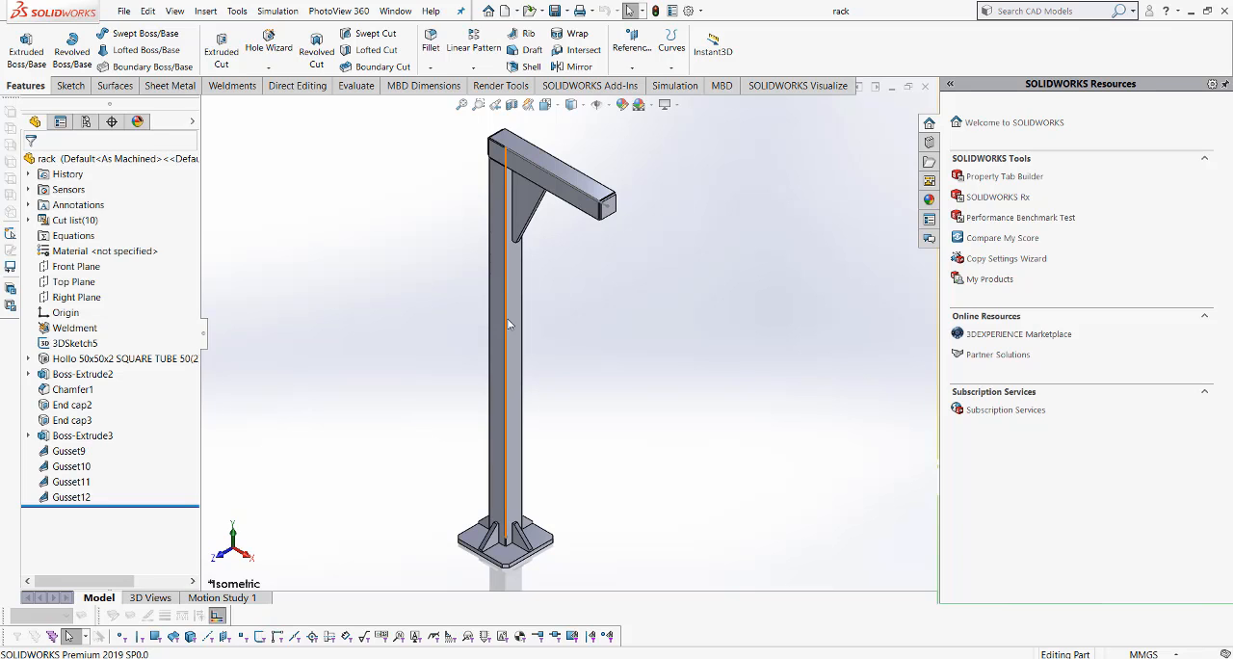
left_click(589, 85)
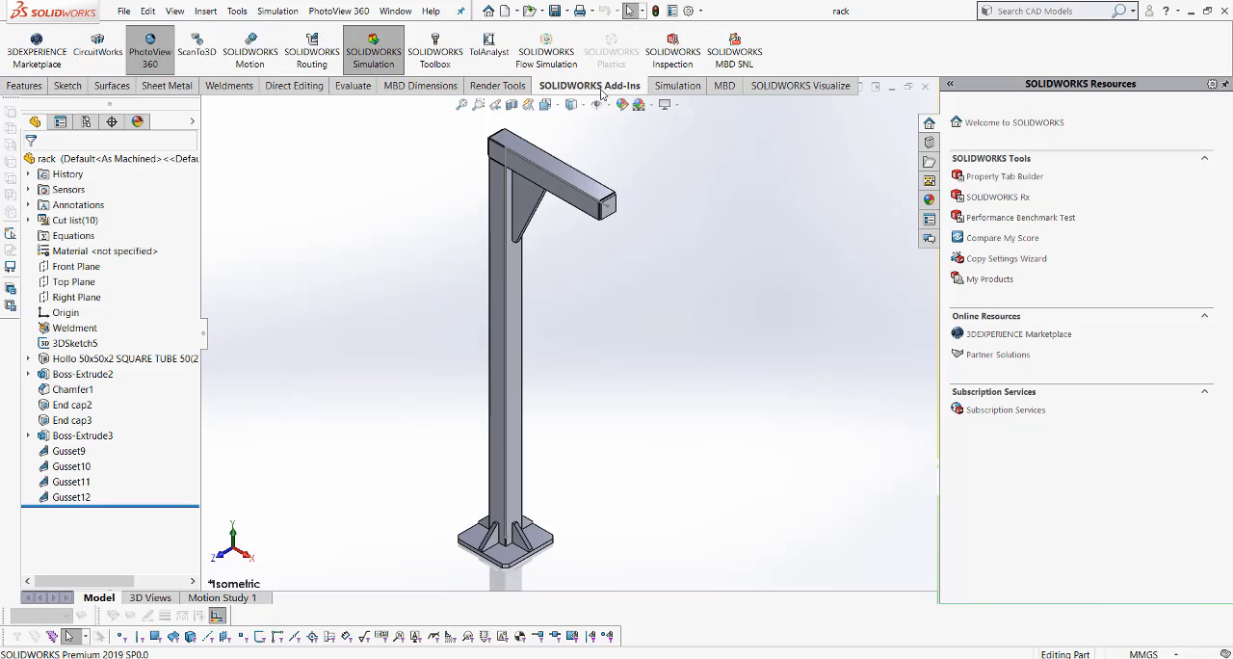
left_click(368, 57)
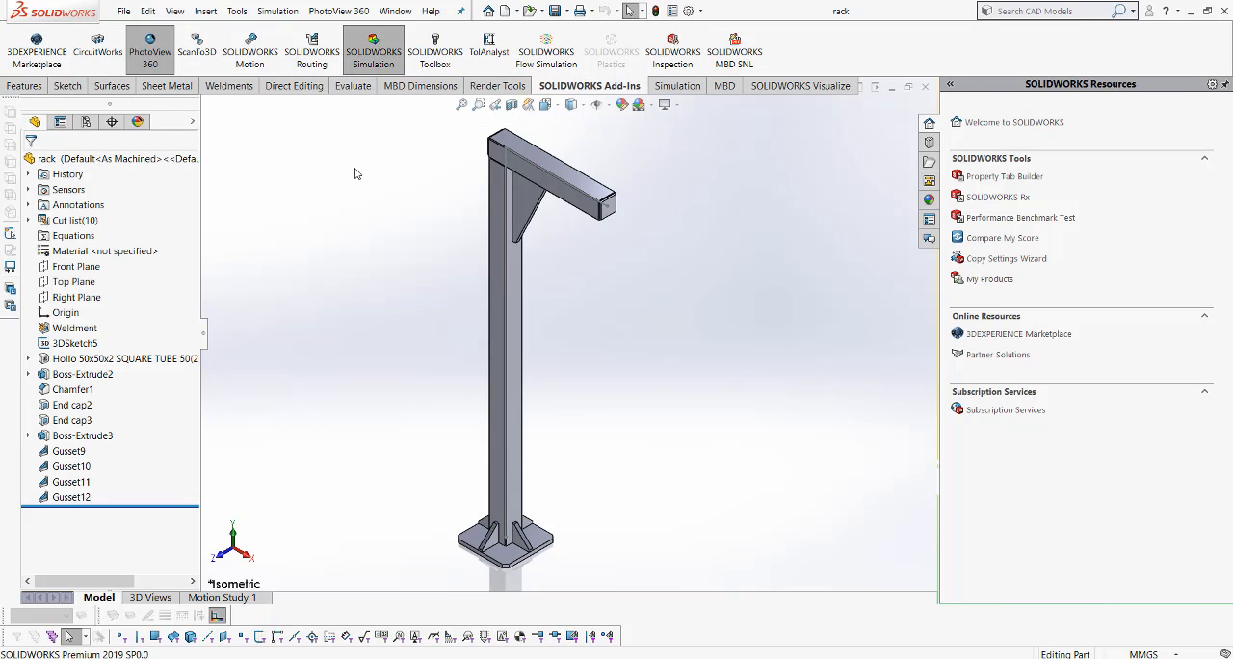
- Create a new Frequency simulation study for the rack
left_click(685, 86)
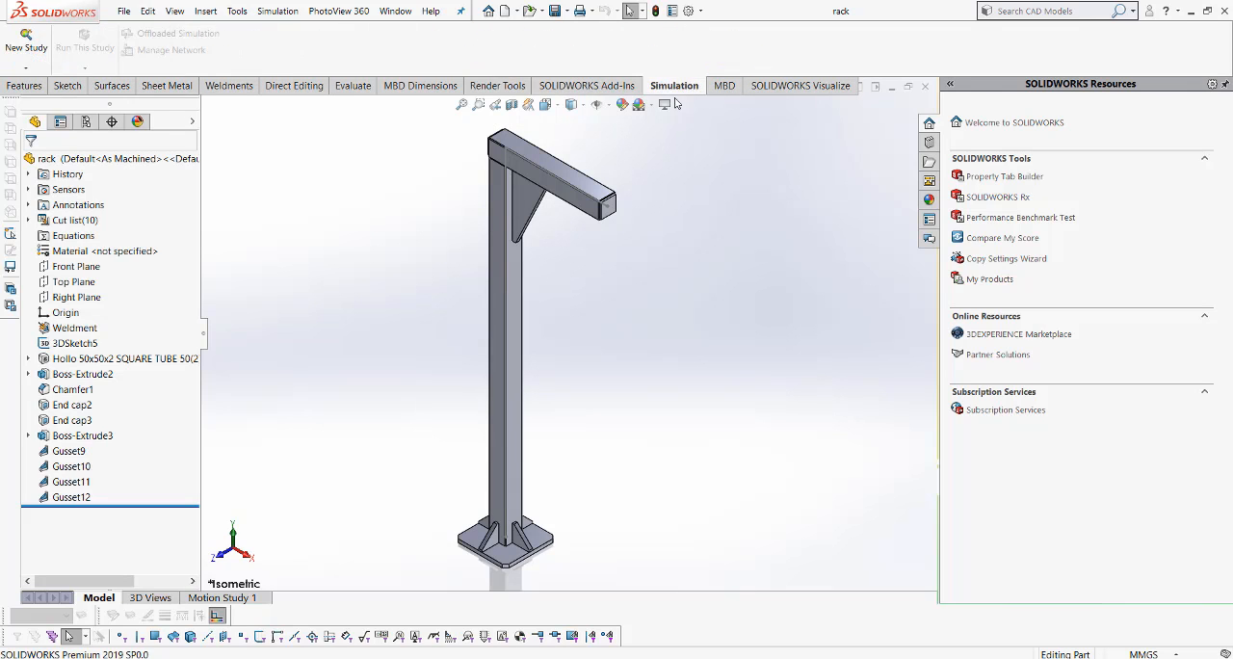
left_click(26, 67)
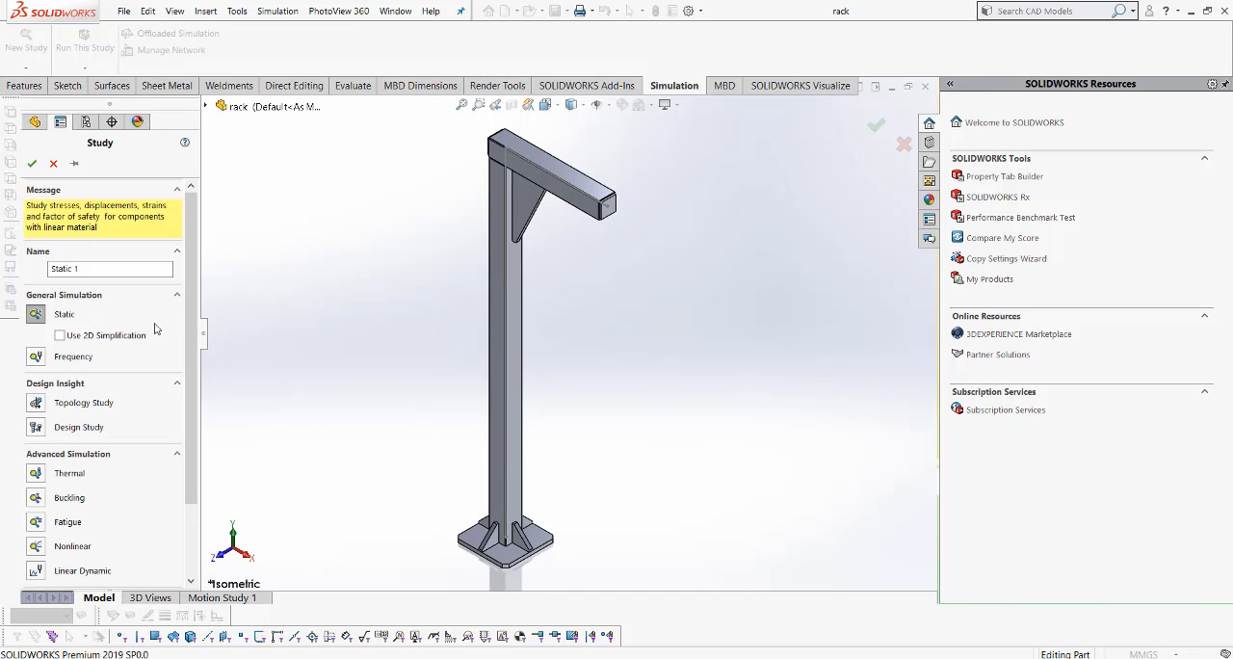
left_click(33, 358)
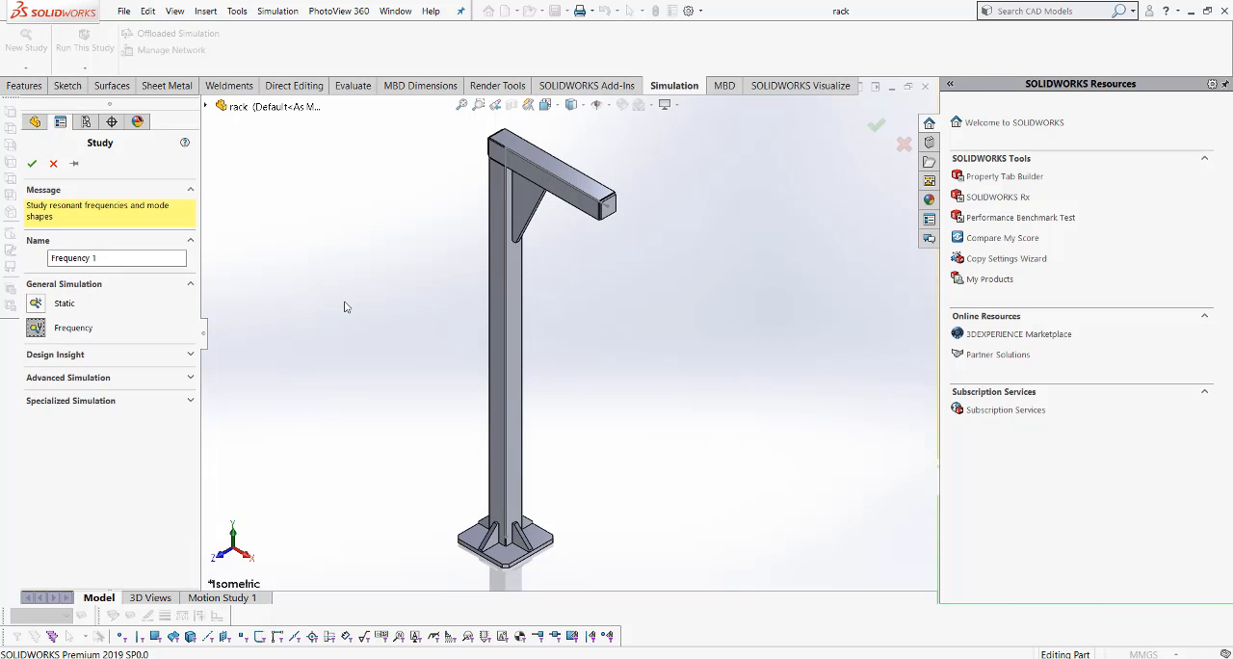
left_click(34, 163)
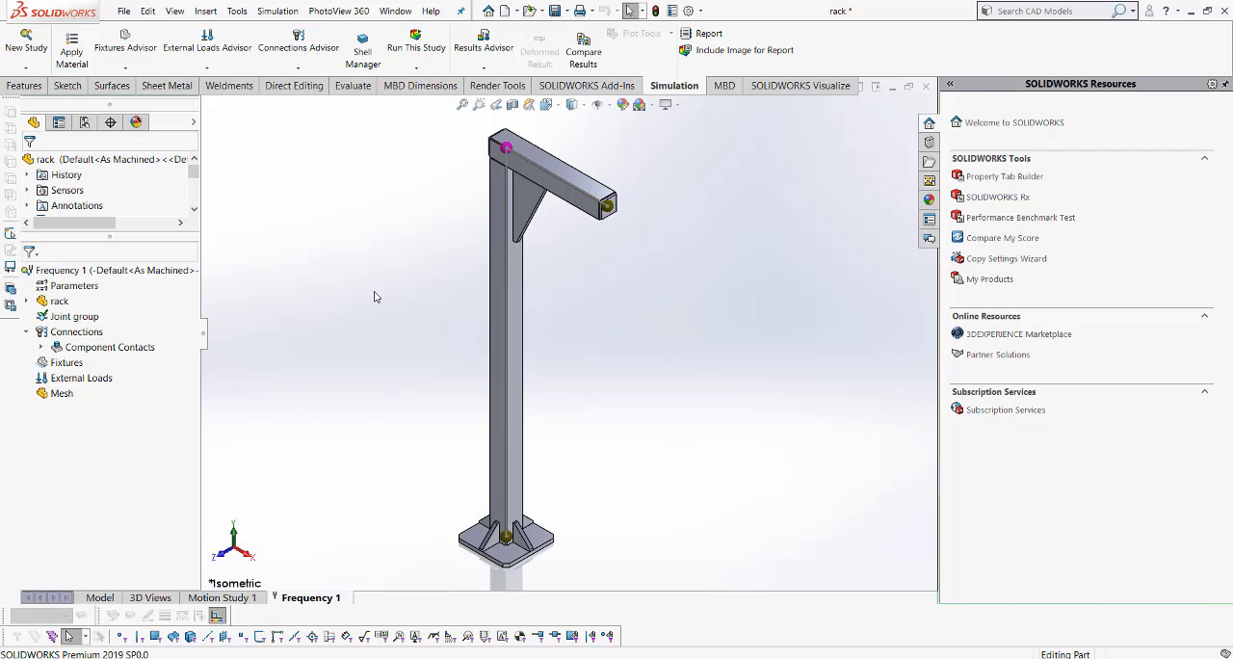
- Calculate a contact visualization plot for the whole rack part, accepting the removal of all appearances
right_click(63, 333)
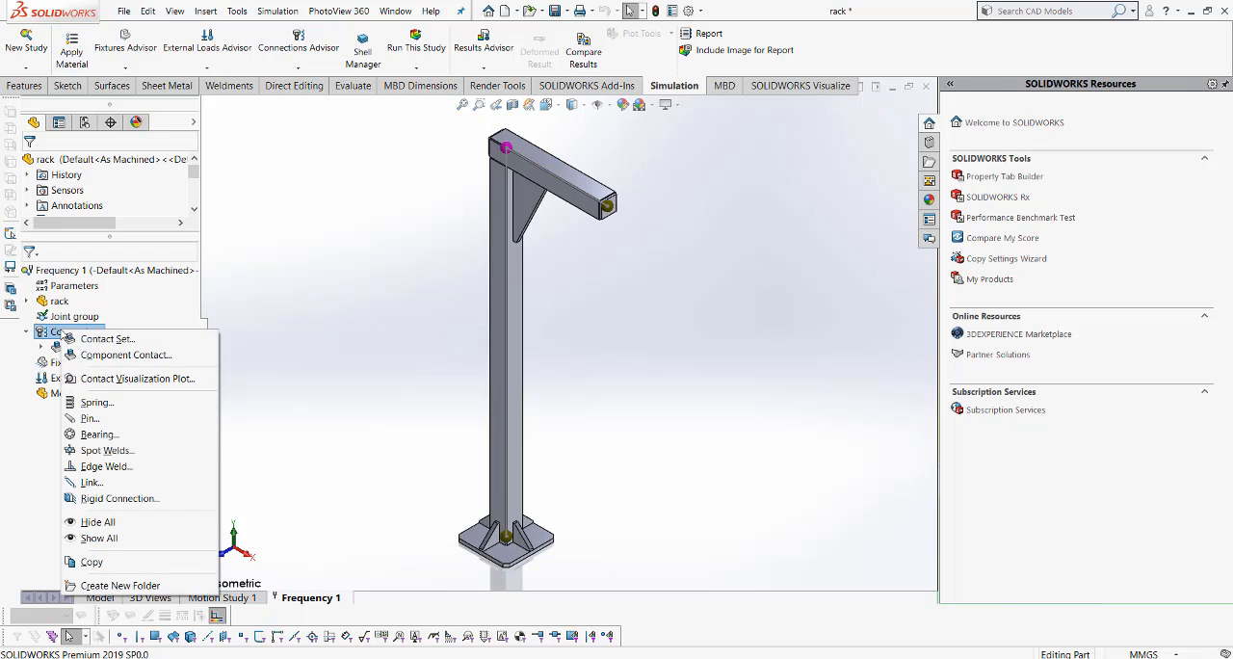
left_click(97, 378)
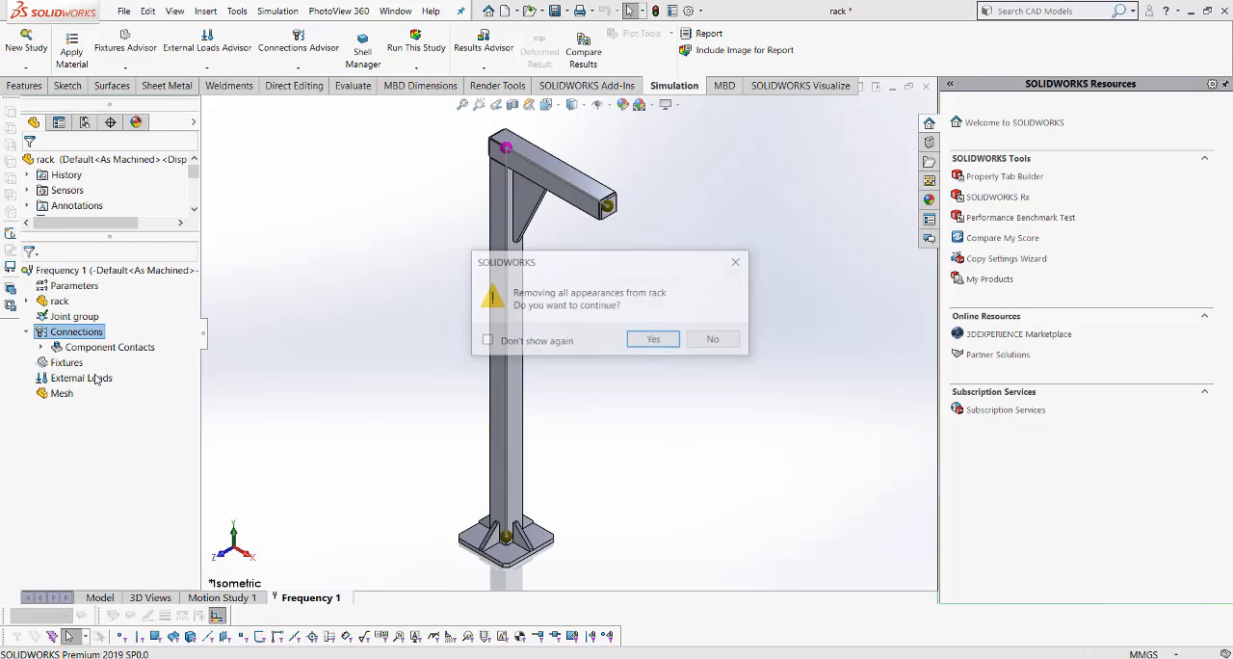
left_click(655, 339)
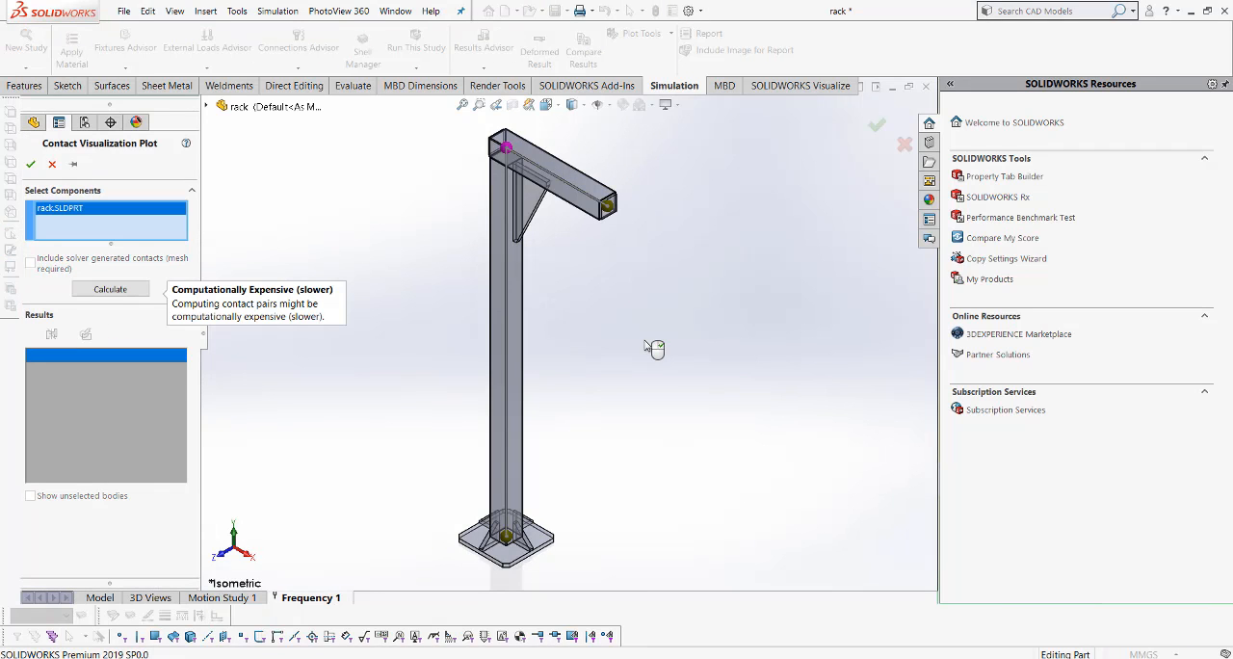
left_click(110, 289)
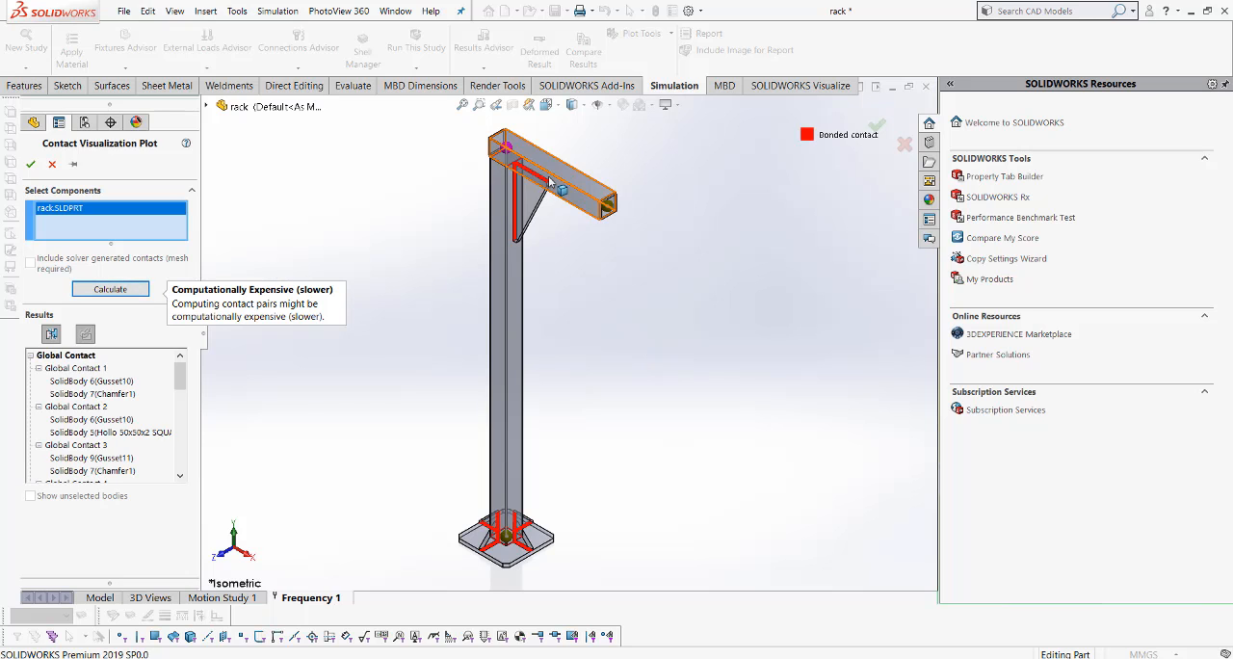
- Examine the highlighted contacts at the upper gusset, beam corner and base plate gussets, and close the contact plot without keeping it
scroll(554, 183, "down", 4)
scroll(414, 224, "down", 2)
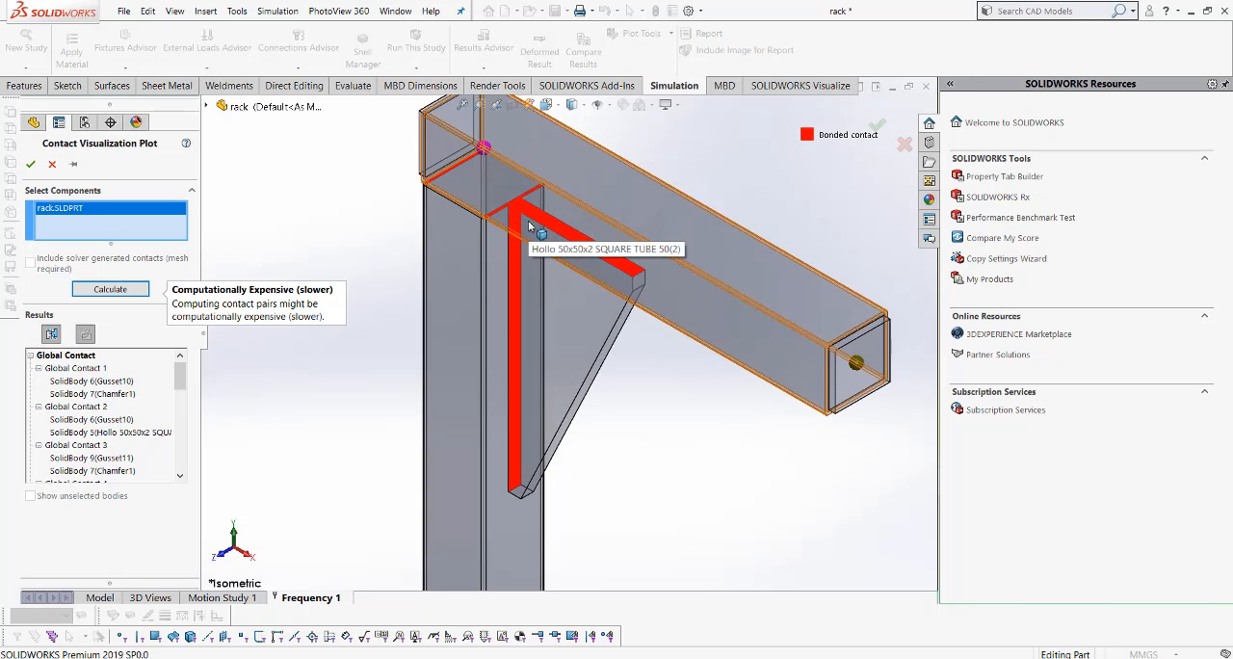
scroll(529, 224, "up", 5)
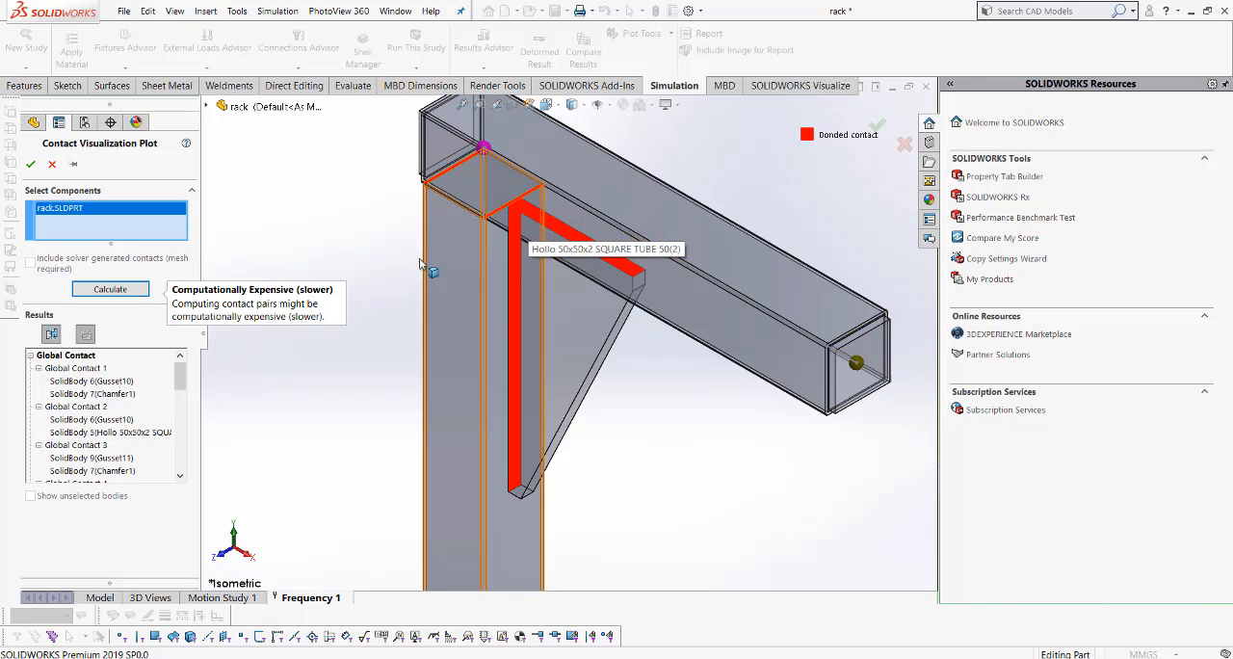
scroll(637, 487, "down", 5)
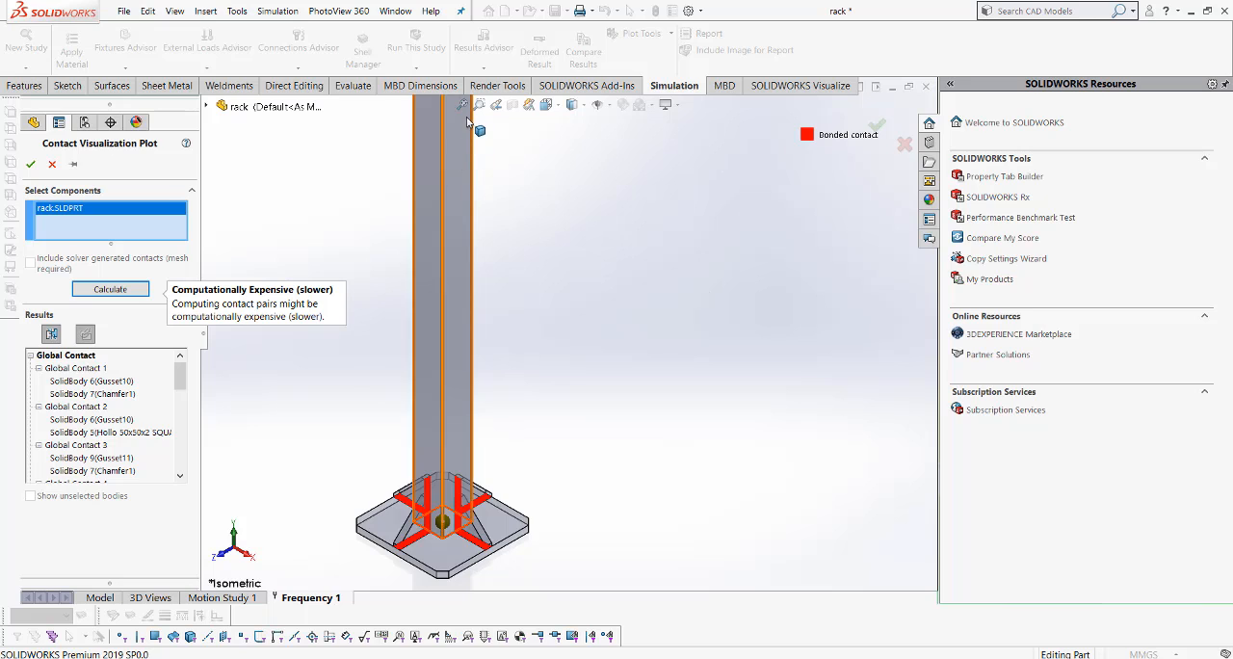
scroll(467, 135, "up", 4)
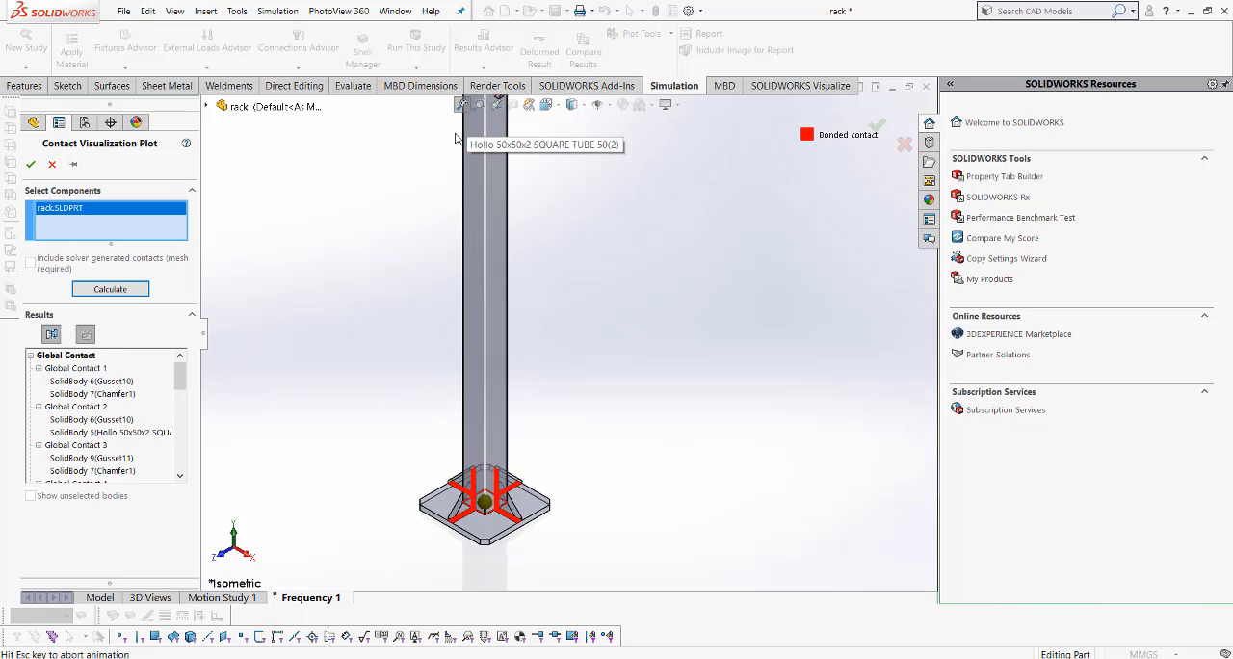
left_click(52, 164)
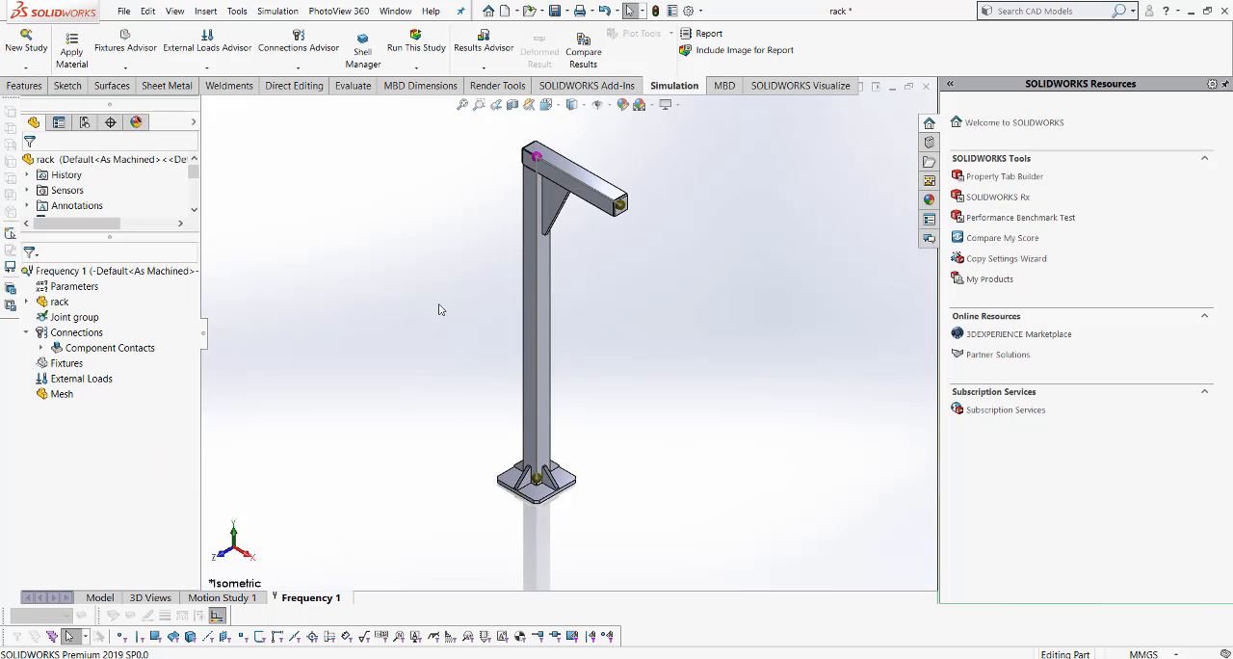
- Edit the joint group with the two square tubes selected individually, set the joint clearance to less than 1, and recalculate the joints
right_click(69, 319)
left_click(96, 349)
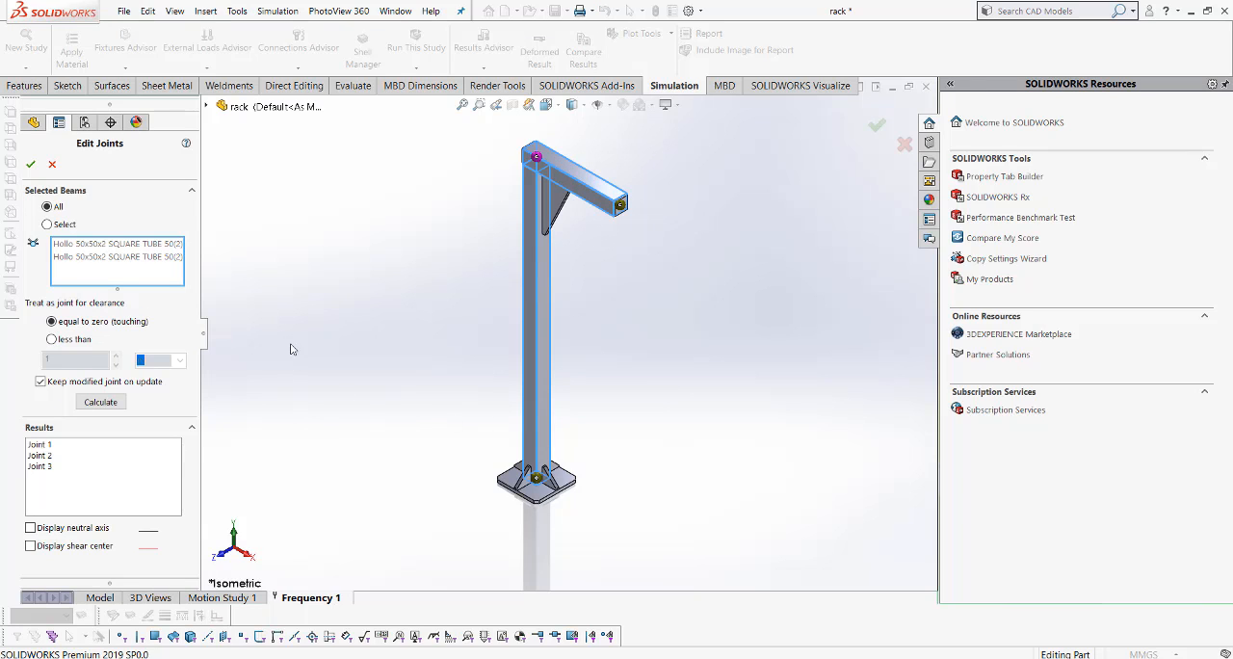
left_click(68, 224)
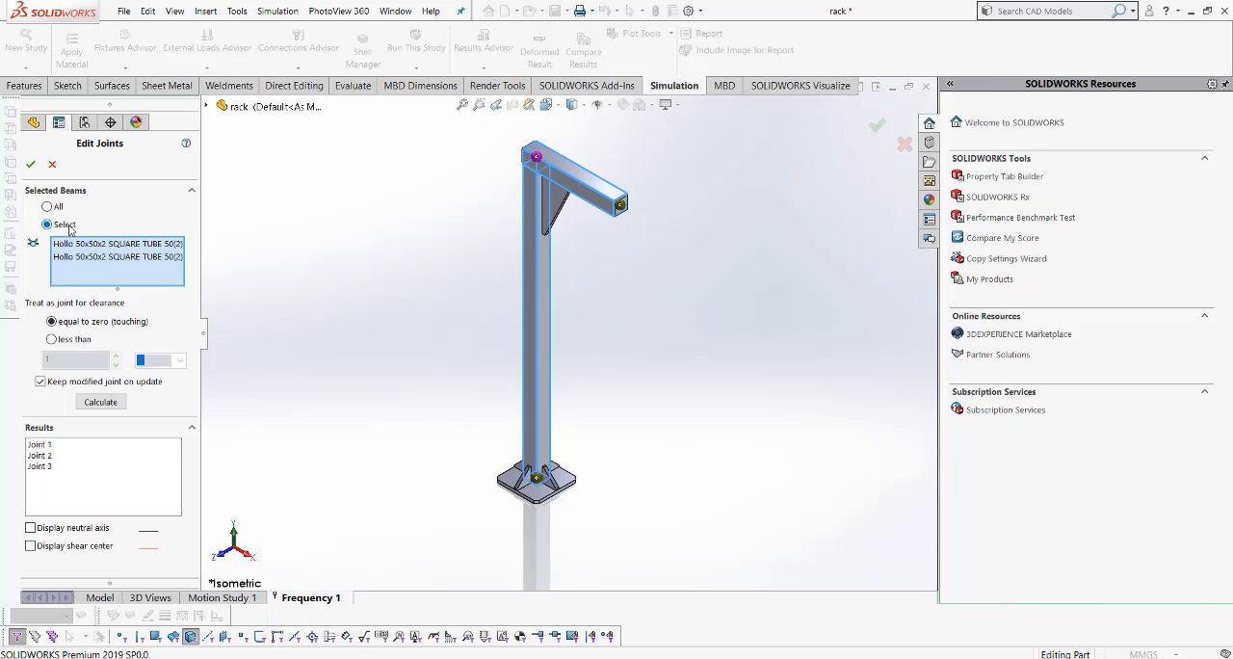
left_click(64, 343)
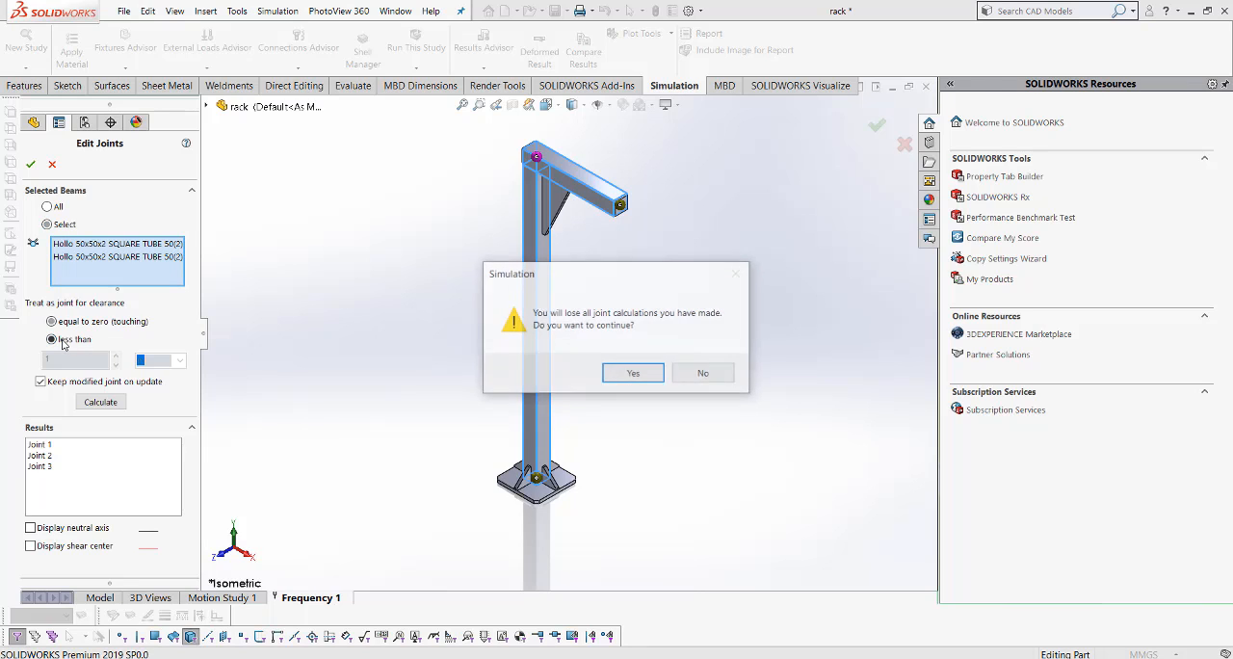
left_click(620, 376)
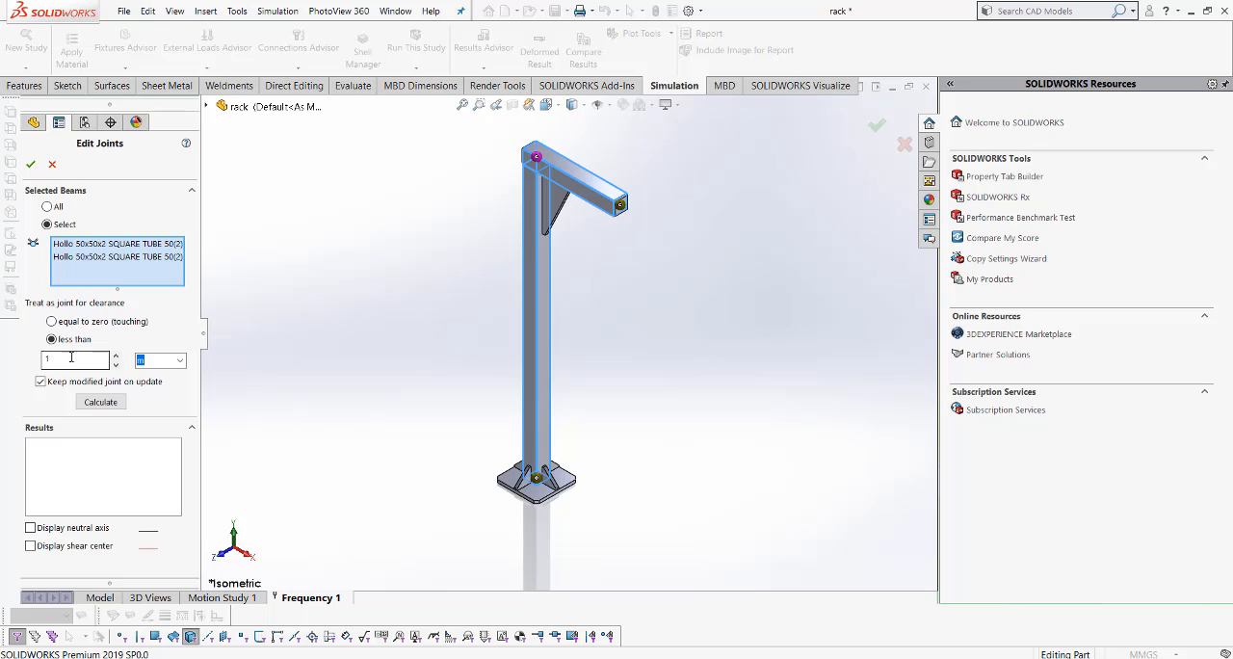
left_click(66, 358)
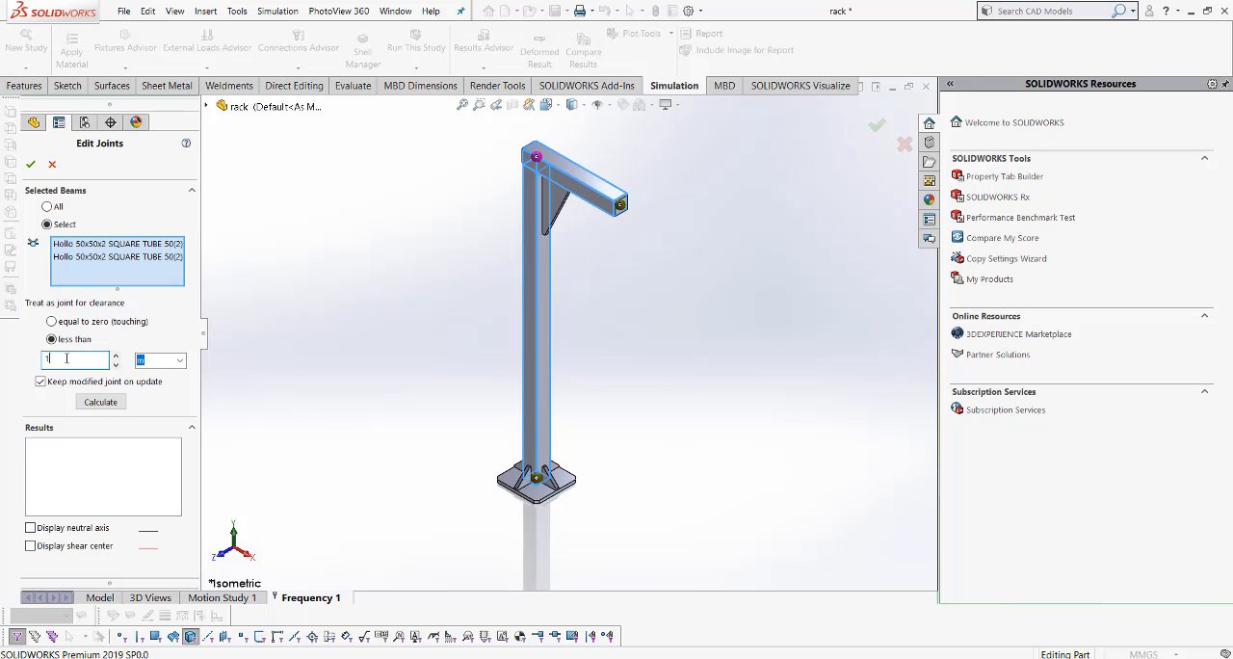
left_click(94, 404)
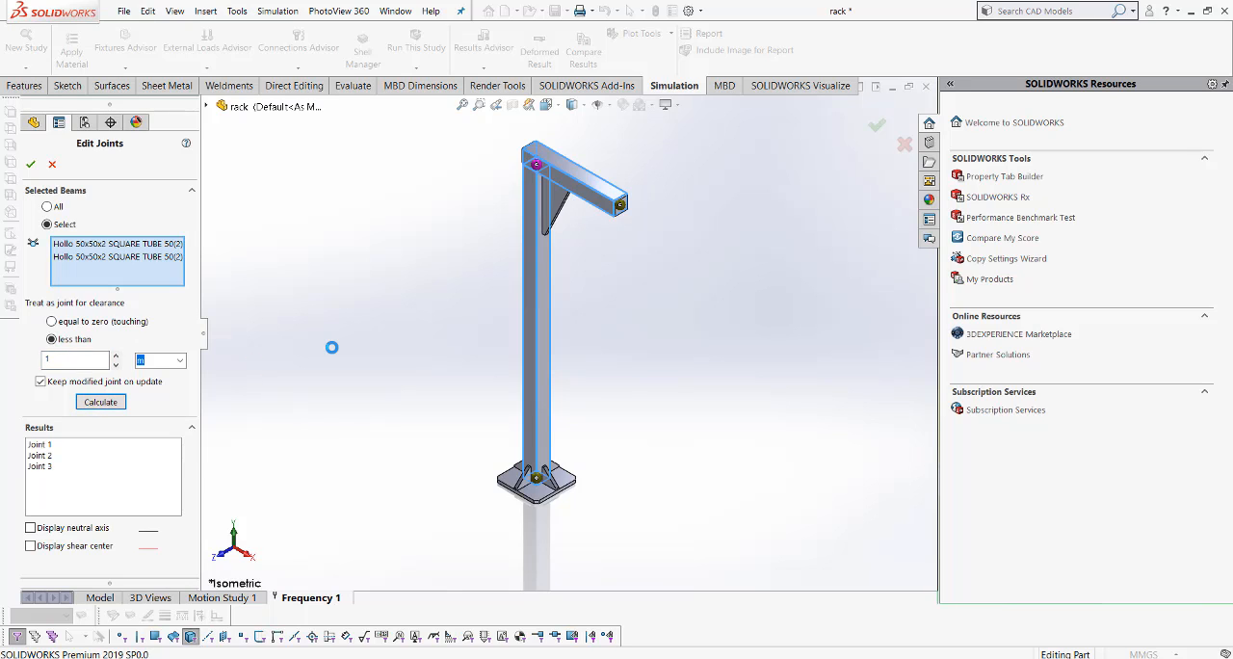
- Highlight Joint 1, Joint 2 and Joint 3 in turn to locate each one on the rack
left_click(47, 445)
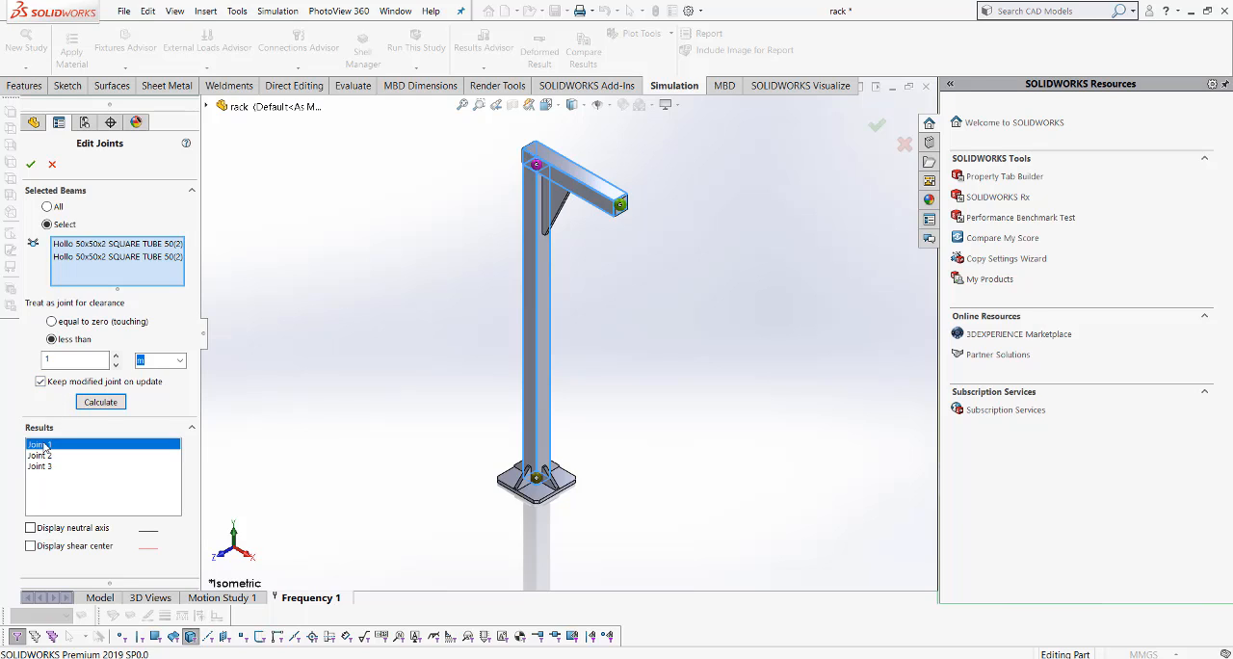
scroll(595, 185, "down", 4)
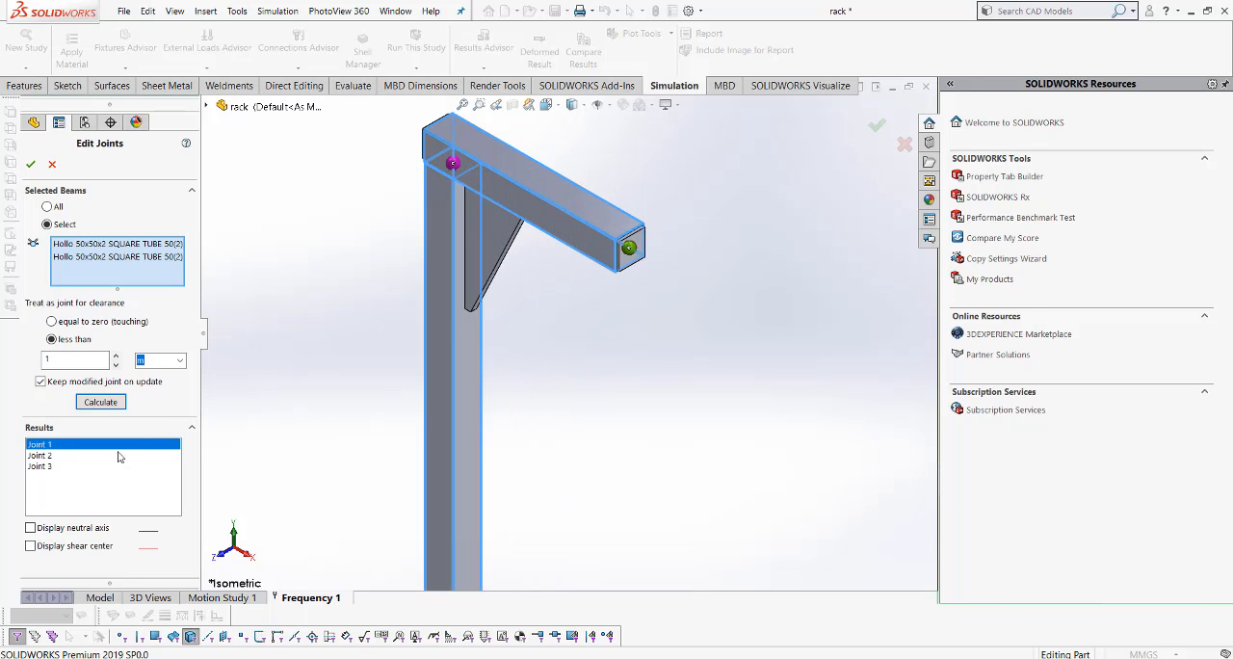
left_click(39, 457)
scroll(405, 316, "up", 5)
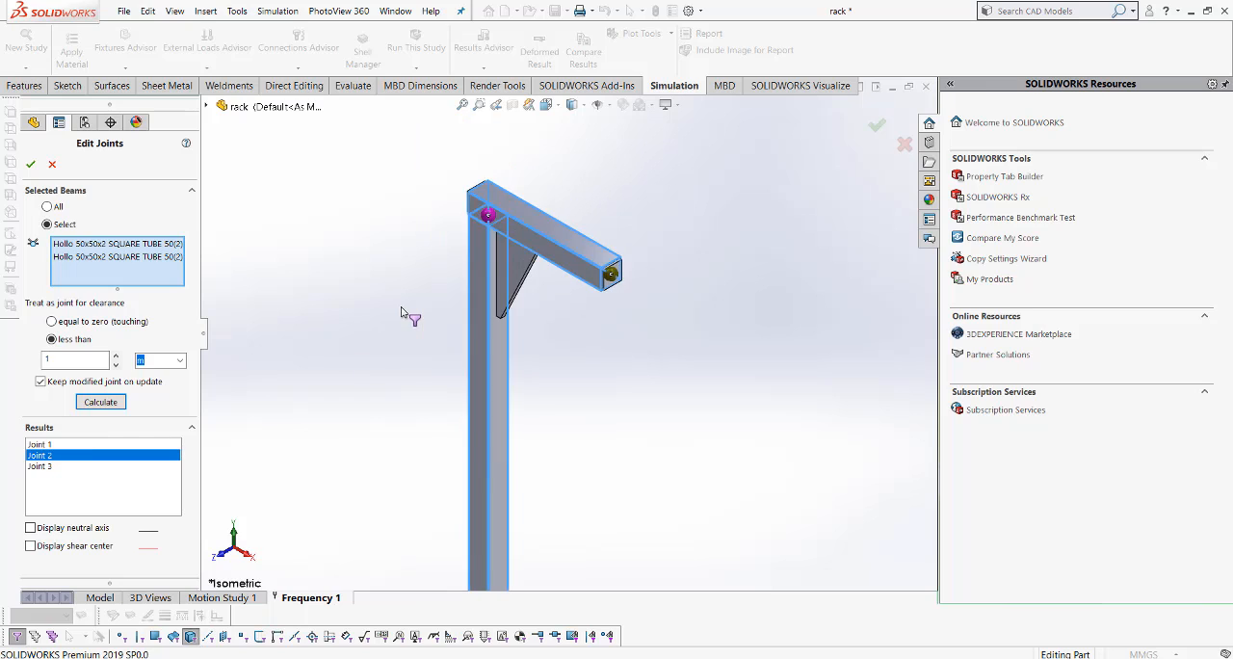
scroll(527, 503, "down", 3)
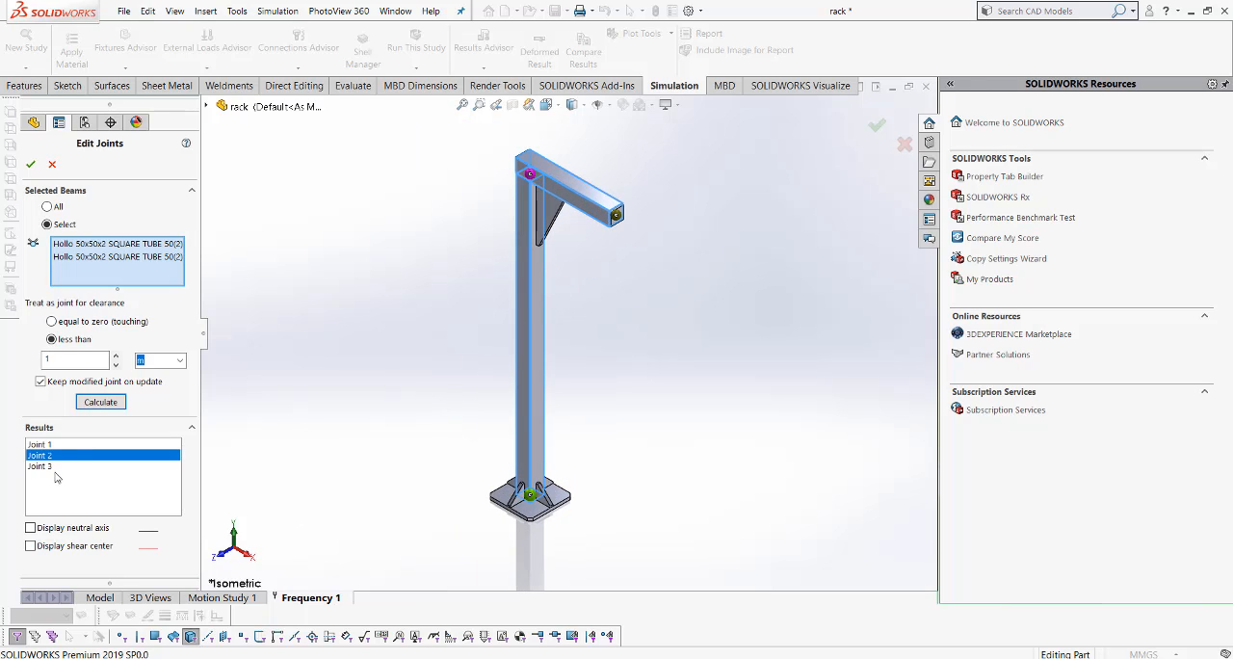
left_click(44, 467)
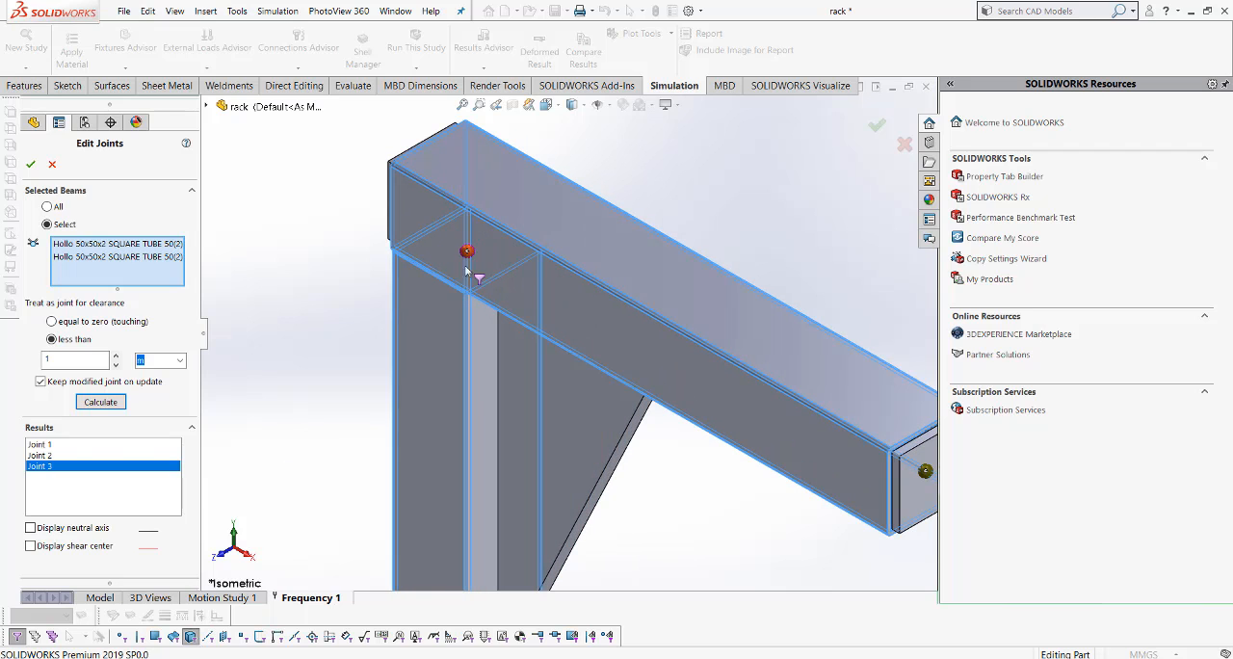
- Recheck the three joints up close, comparing the beam's free end with the corner where column and beam meet
left_click(53, 445)
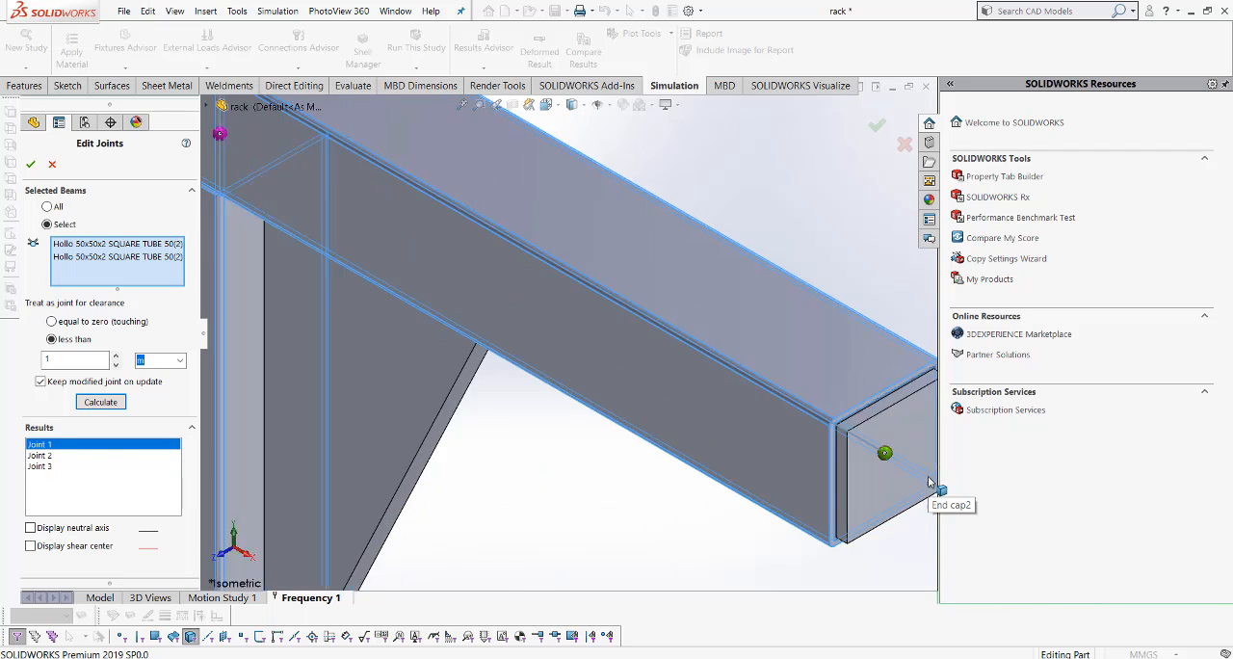
left_click(21, 454)
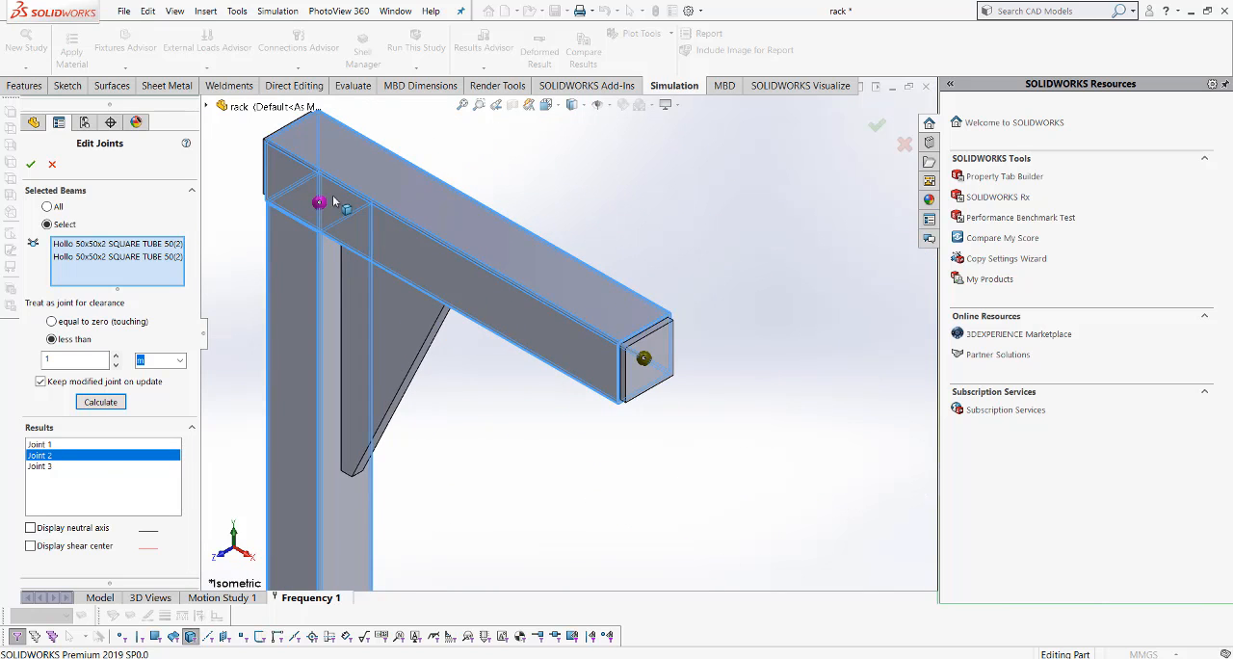
scroll(327, 204, "down", 5)
scroll(363, 258, "down", 2)
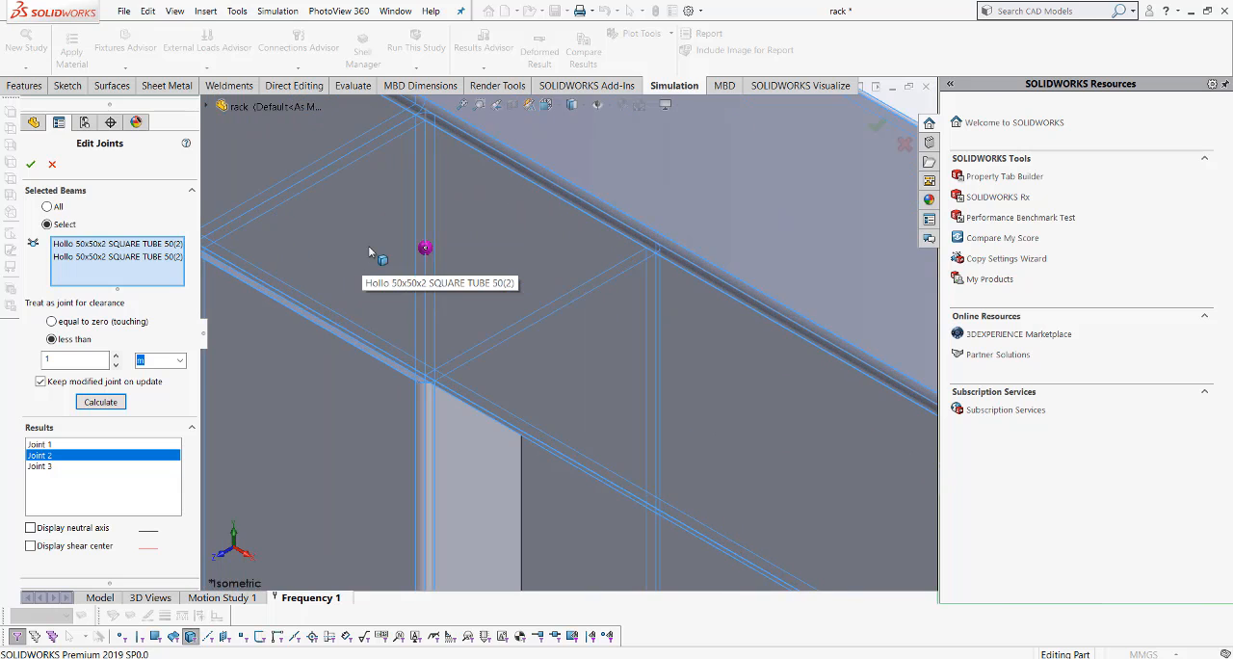
left_click(37, 468)
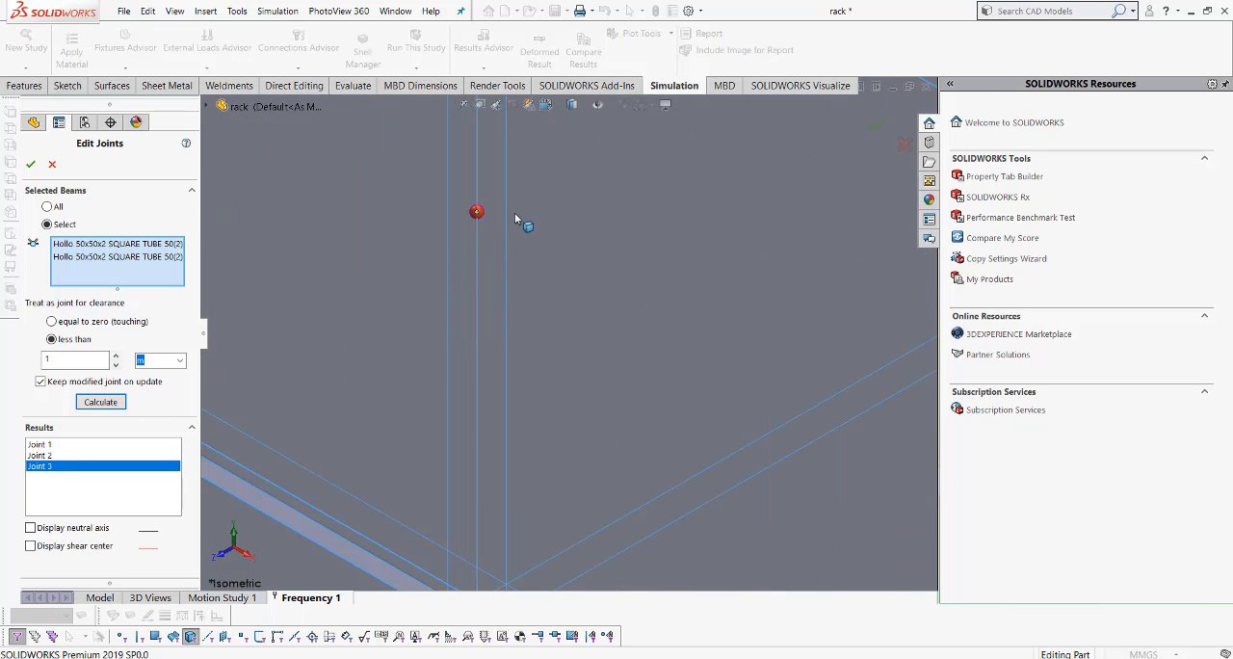
scroll(587, 329, "up", 3)
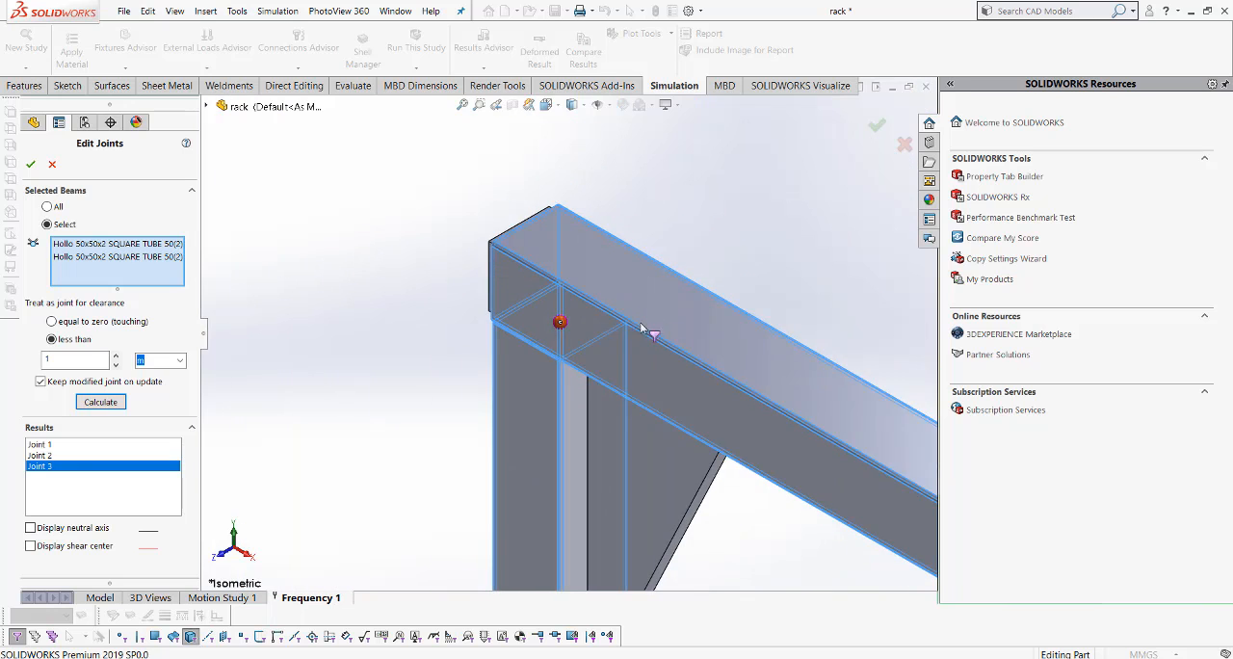
scroll(676, 326, "down", 3)
scroll(539, 339, "up", 2)
scroll(477, 360, "down", 2)
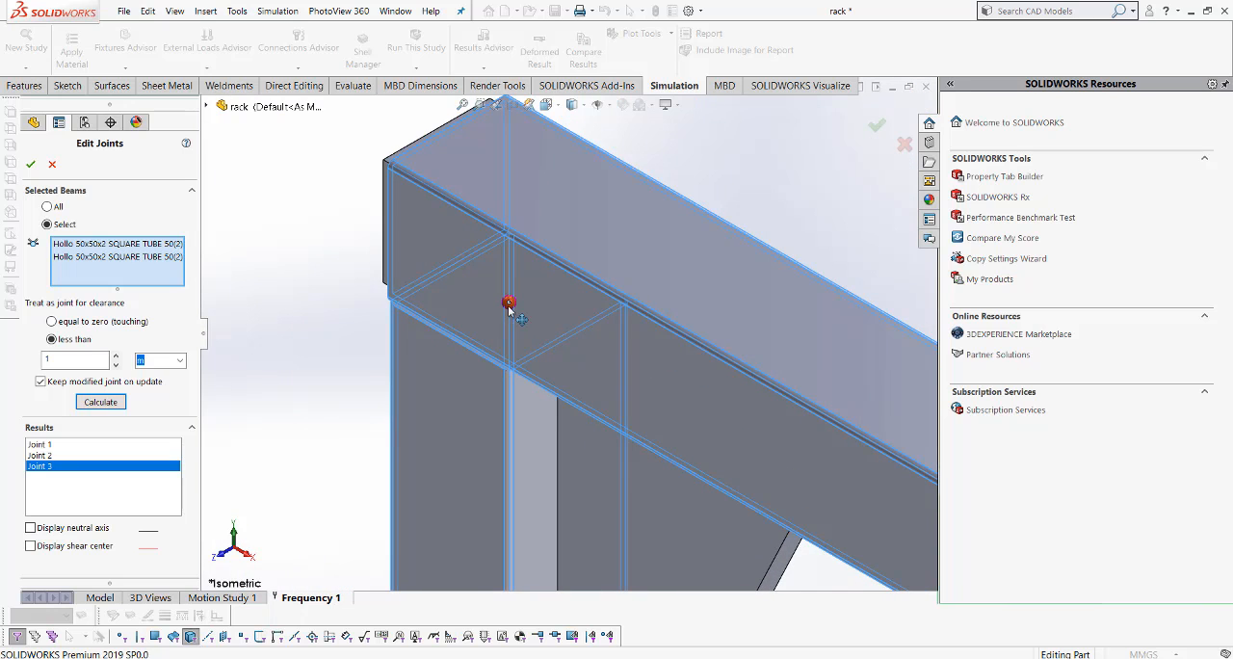
- Check which square tubes belong to the joint at the corner of column and beam, and finish editing the joint group
left_click(508, 303)
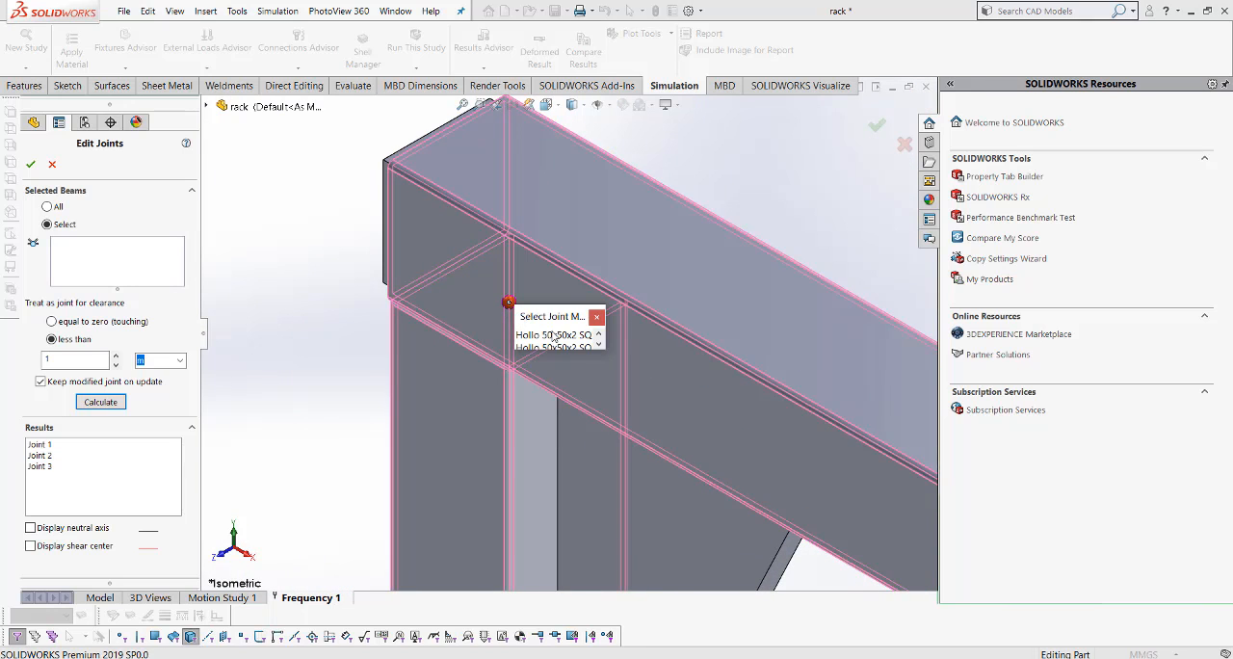
scroll(553, 336, "down", 2)
scroll(552, 336, "up", 1)
scroll(548, 337, "down", 1)
scroll(344, 337, "up", 10)
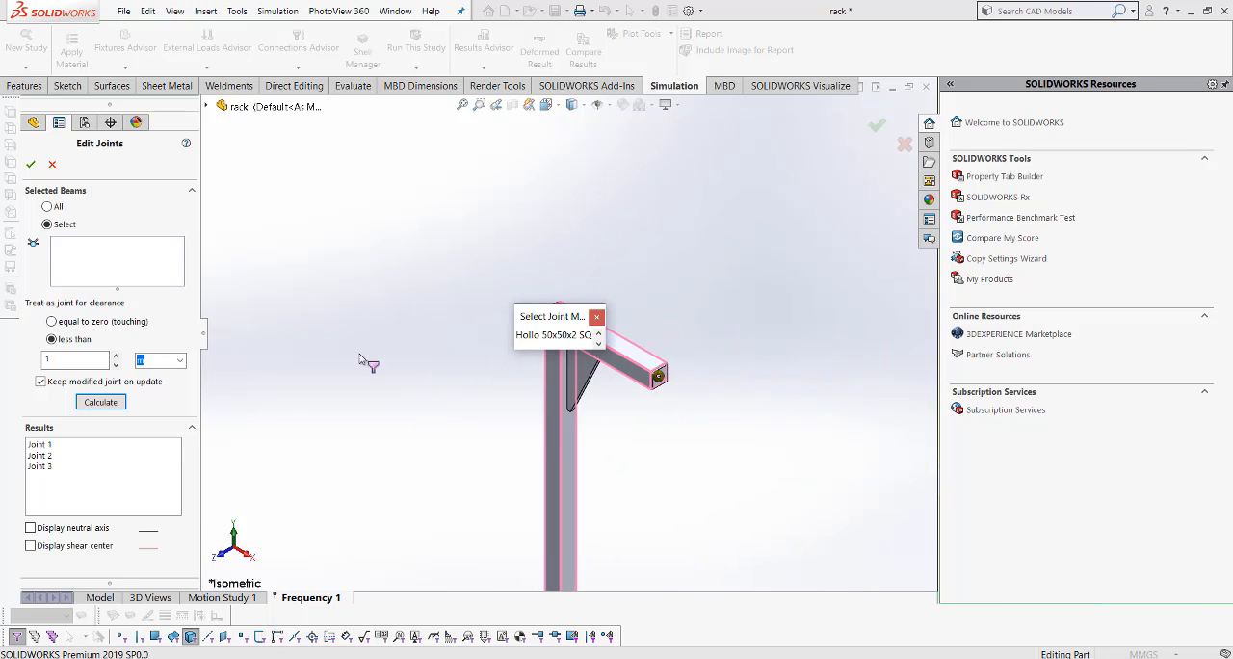
scroll(567, 451, "down", 5)
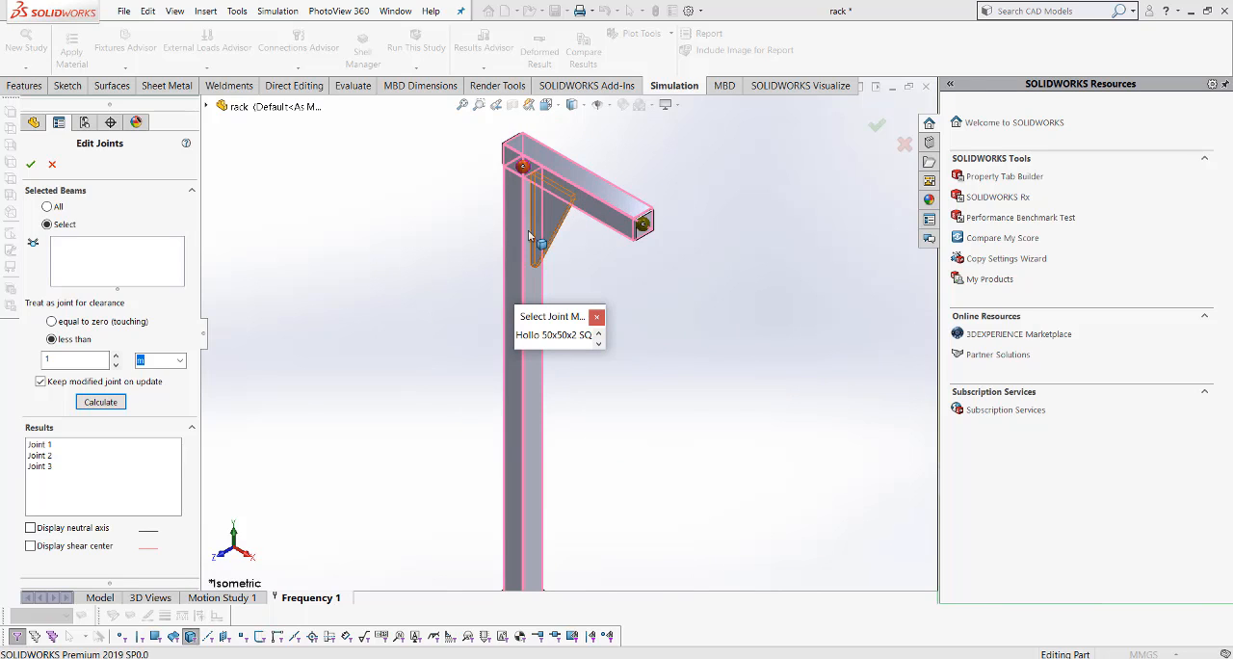
scroll(548, 337, "up", 1)
left_click(550, 338)
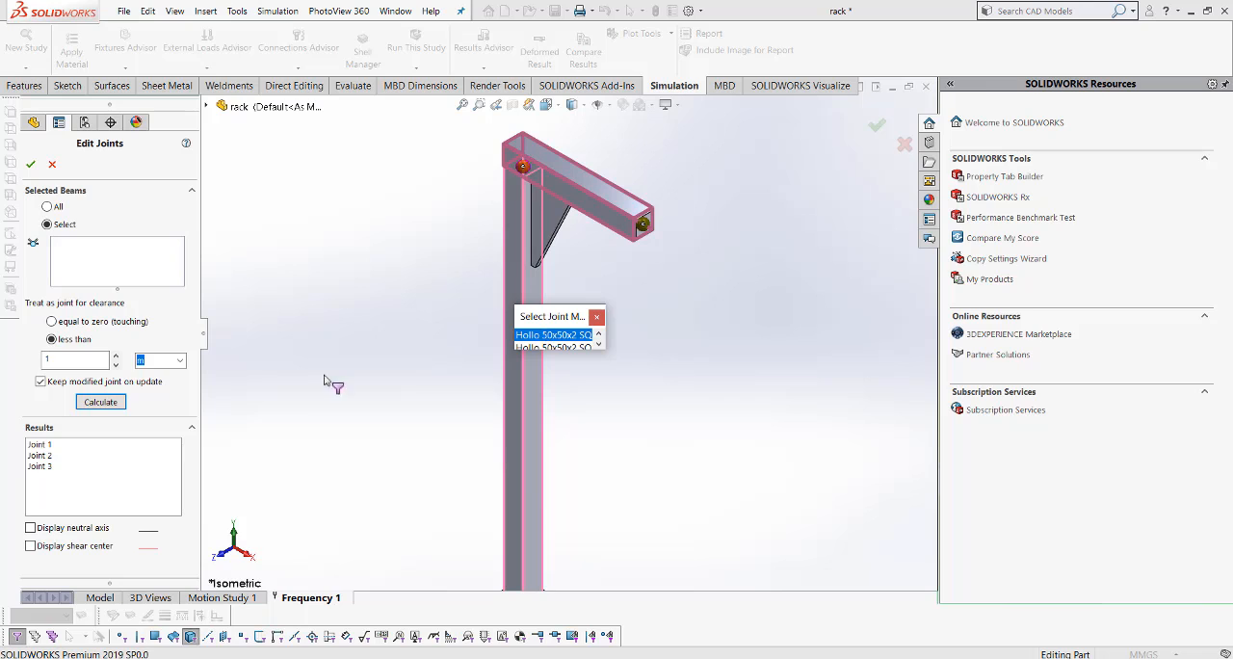
left_click(31, 165)
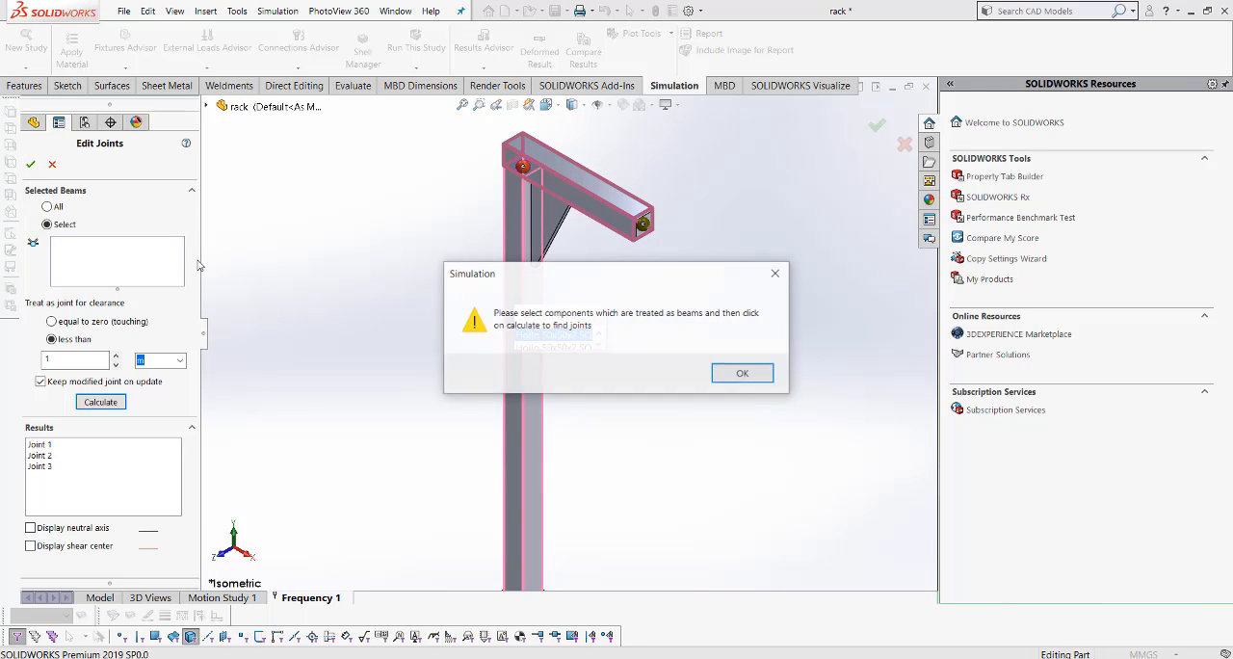
left_click(744, 376)
left_click(32, 165)
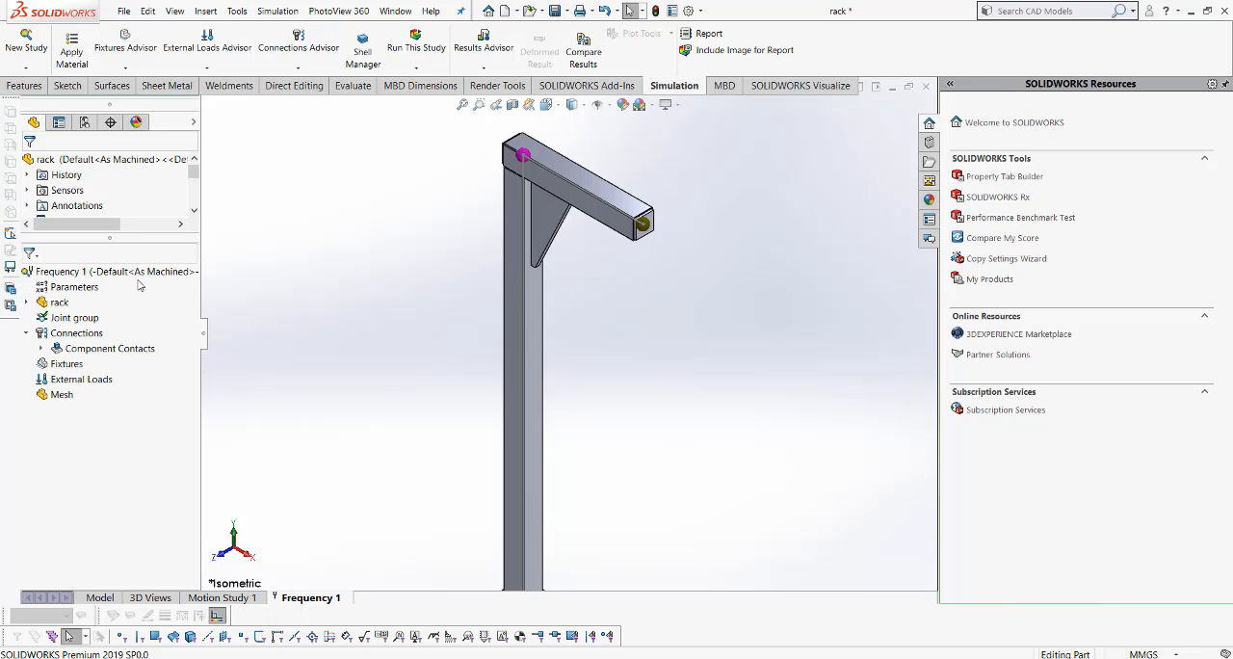
- Apply Alloy Steel to all bodies of the rack
right_click(63, 305)
mouse_move(170, 328)
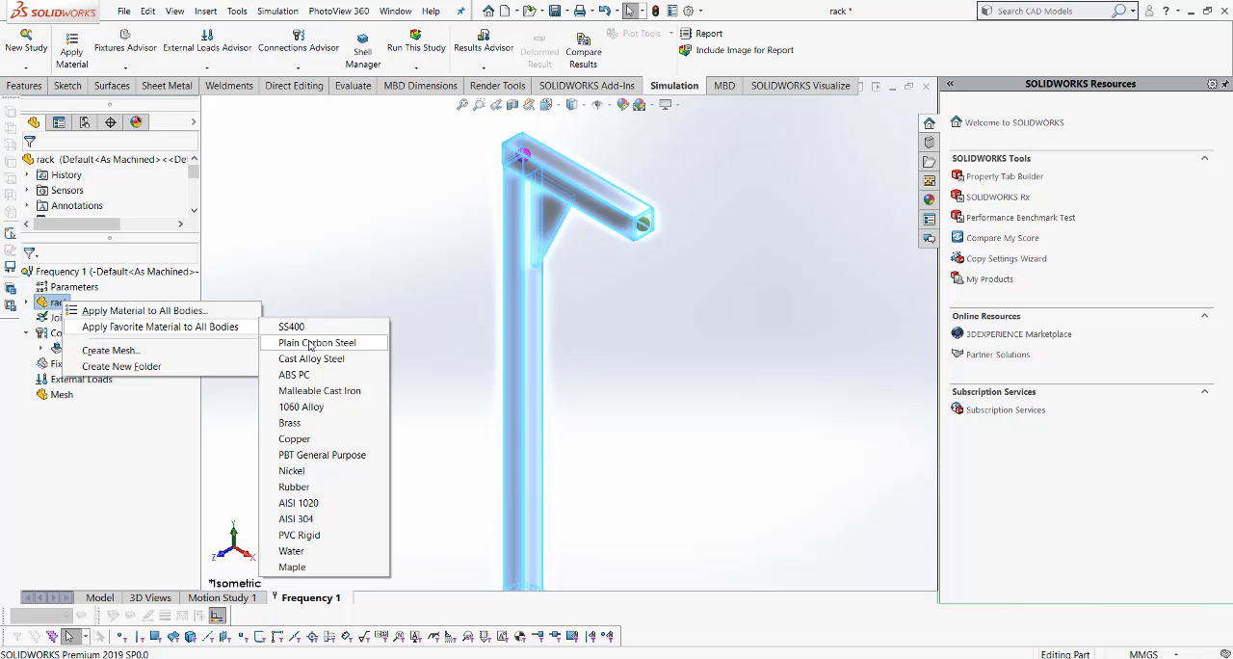
left_click(150, 283)
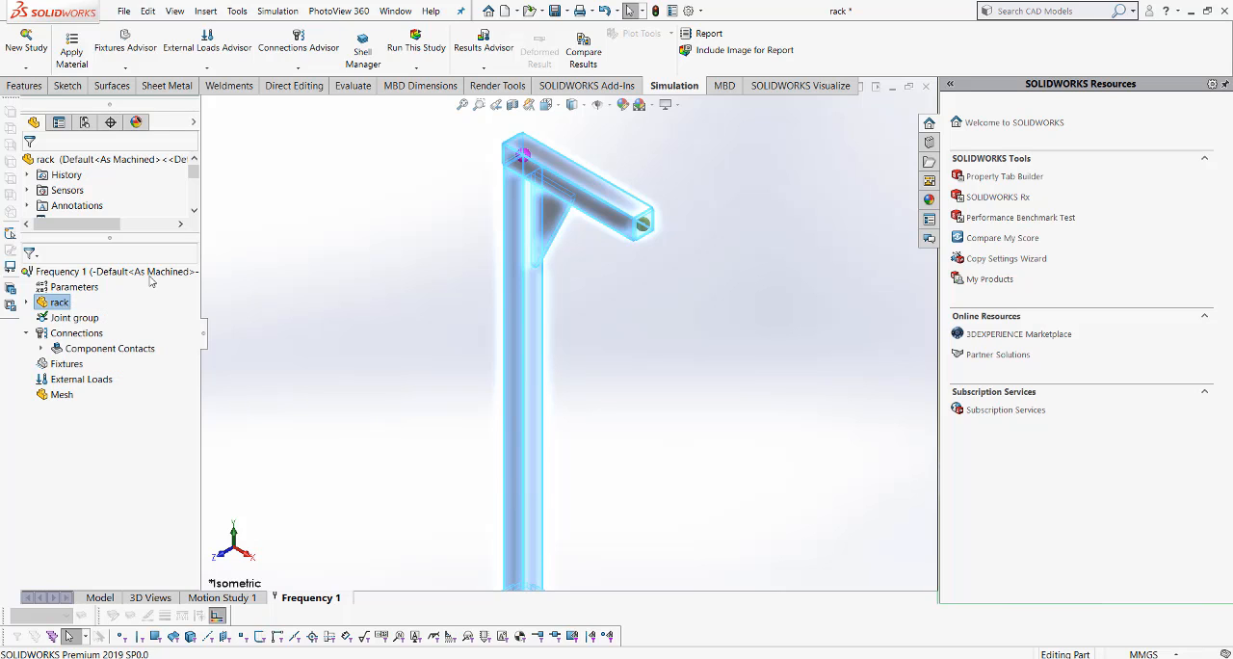
right_click(150, 281)
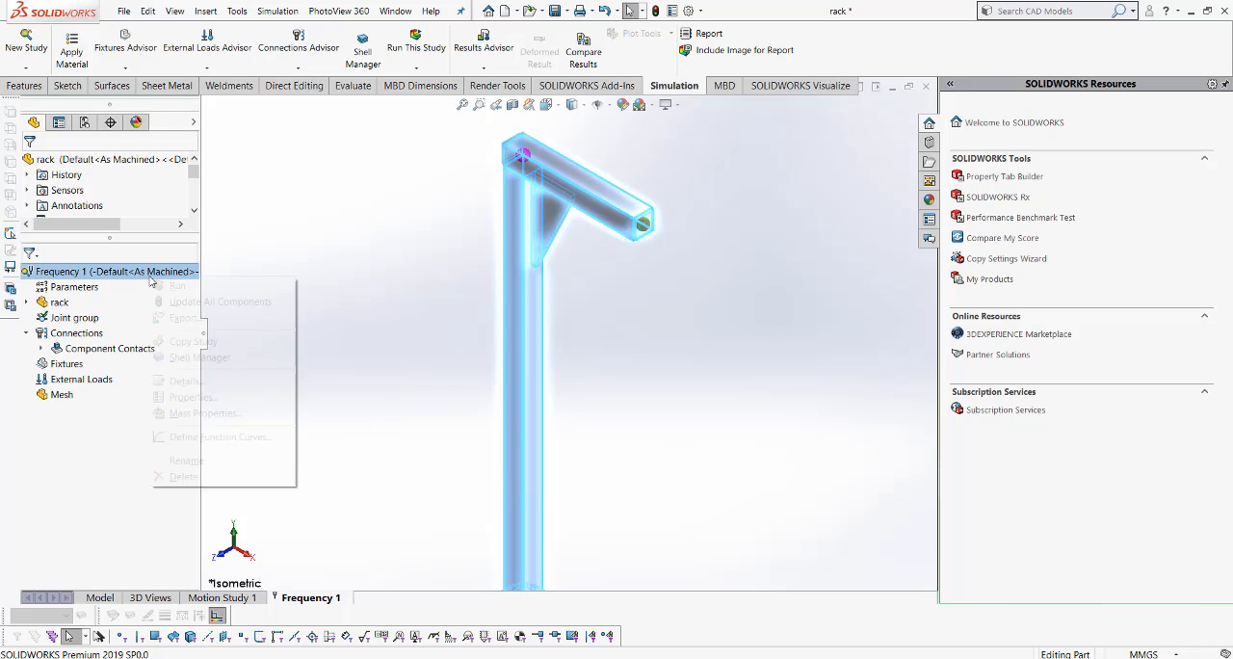
left_click(60, 298)
right_click(62, 300)
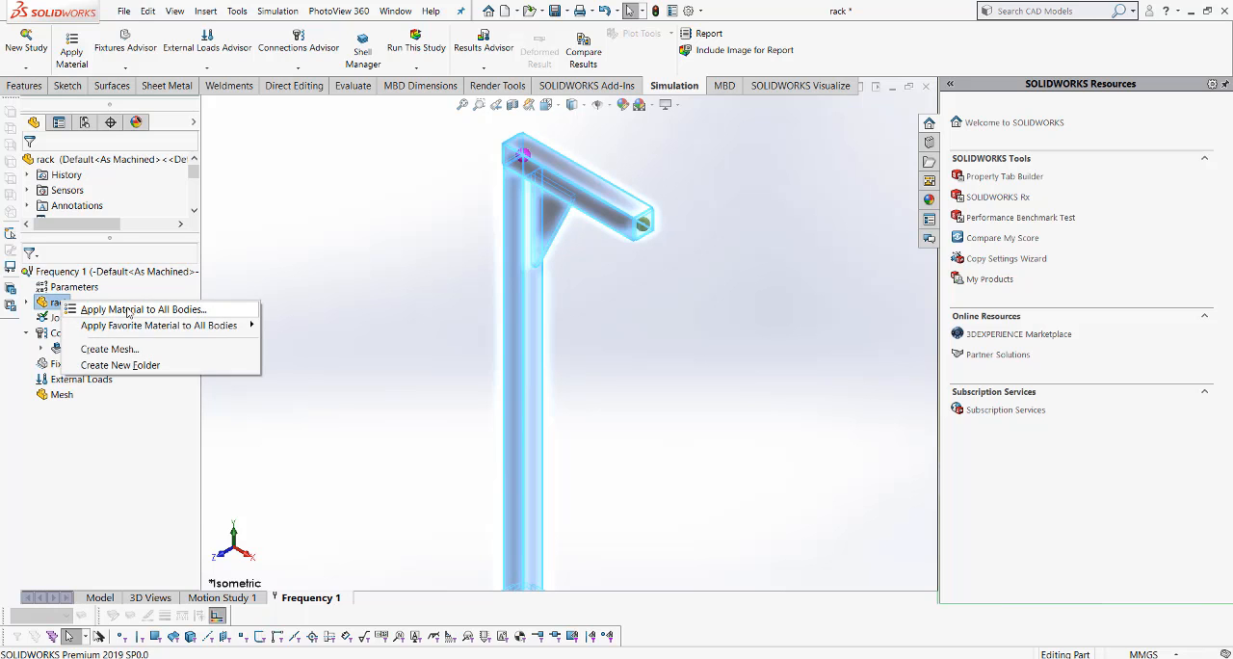
left_click(128, 309)
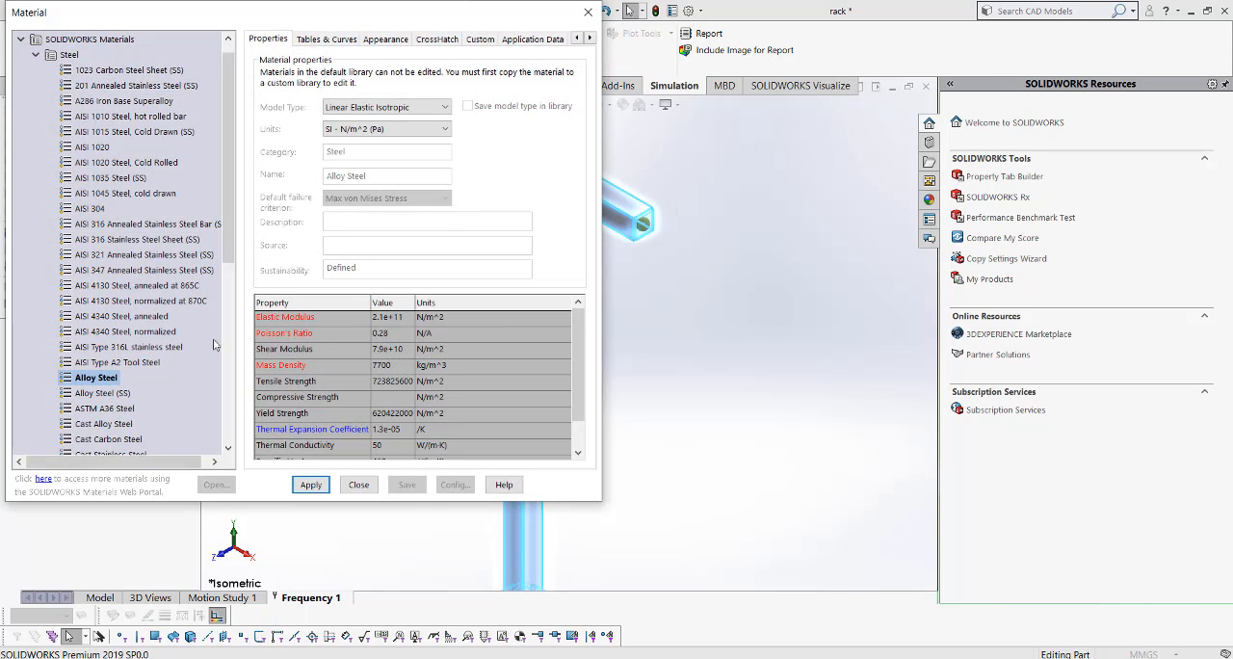
left_click(310, 484)
left_click(357, 484)
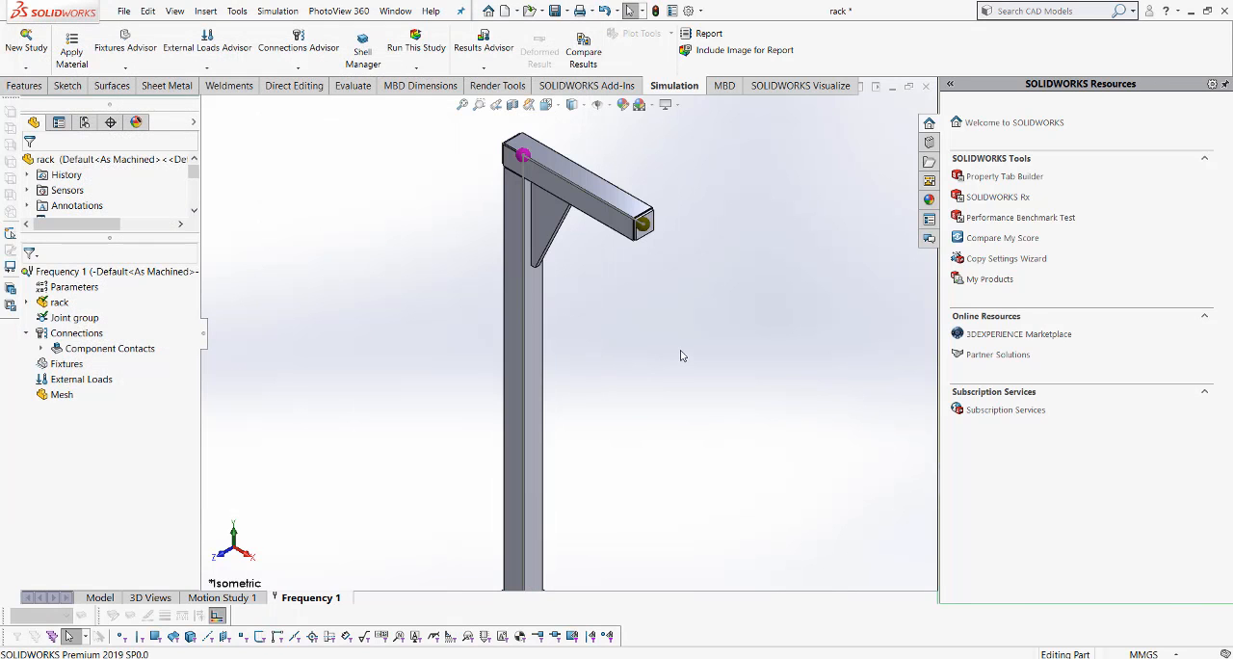
- Mesh the rack at the default mesh density and inspect the mesh from beam to base plate
left_click(63, 396)
right_click(65, 396)
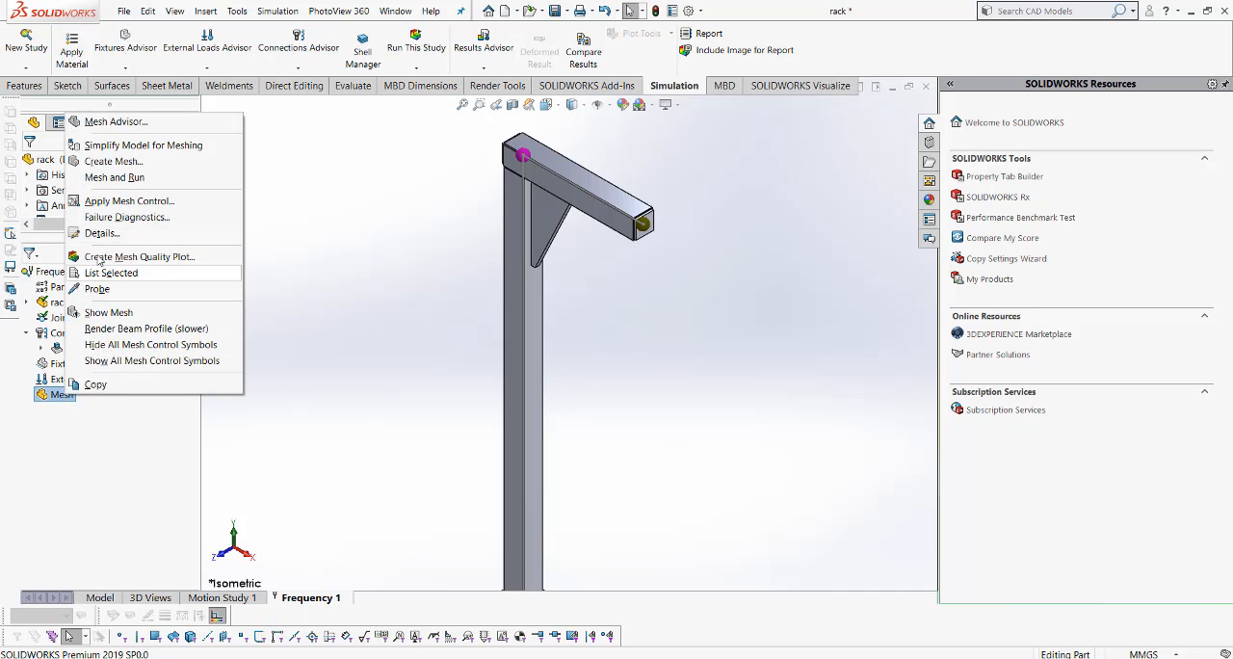
left_click(113, 161)
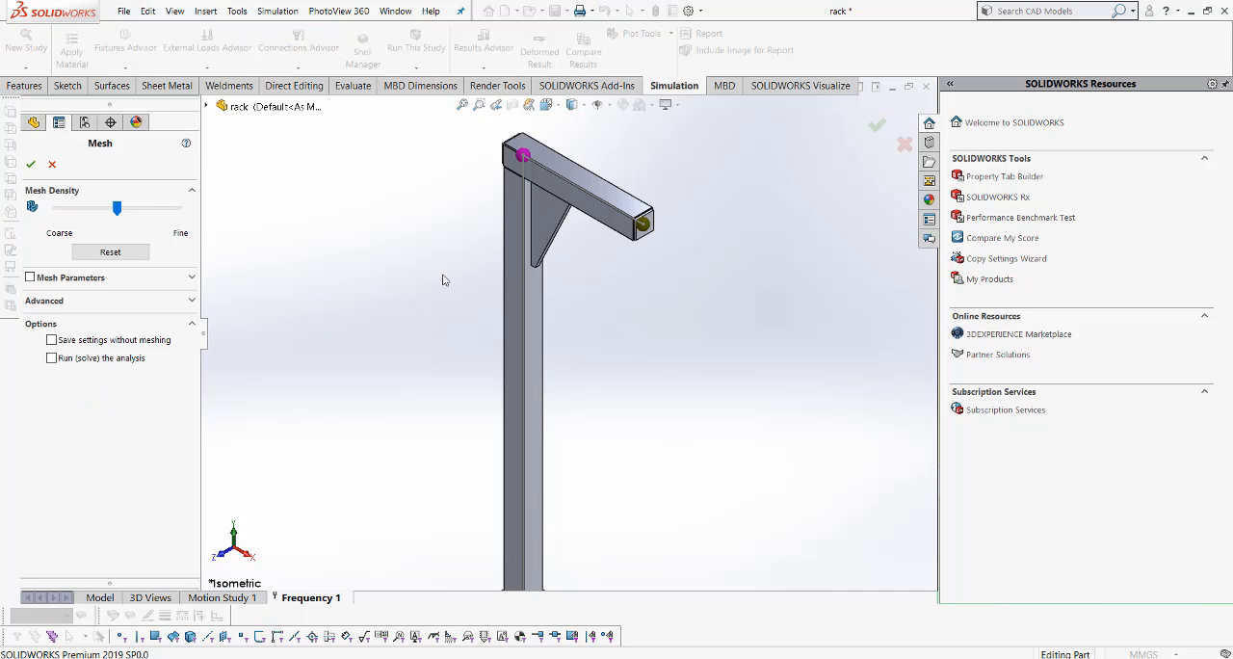
left_click(31, 163)
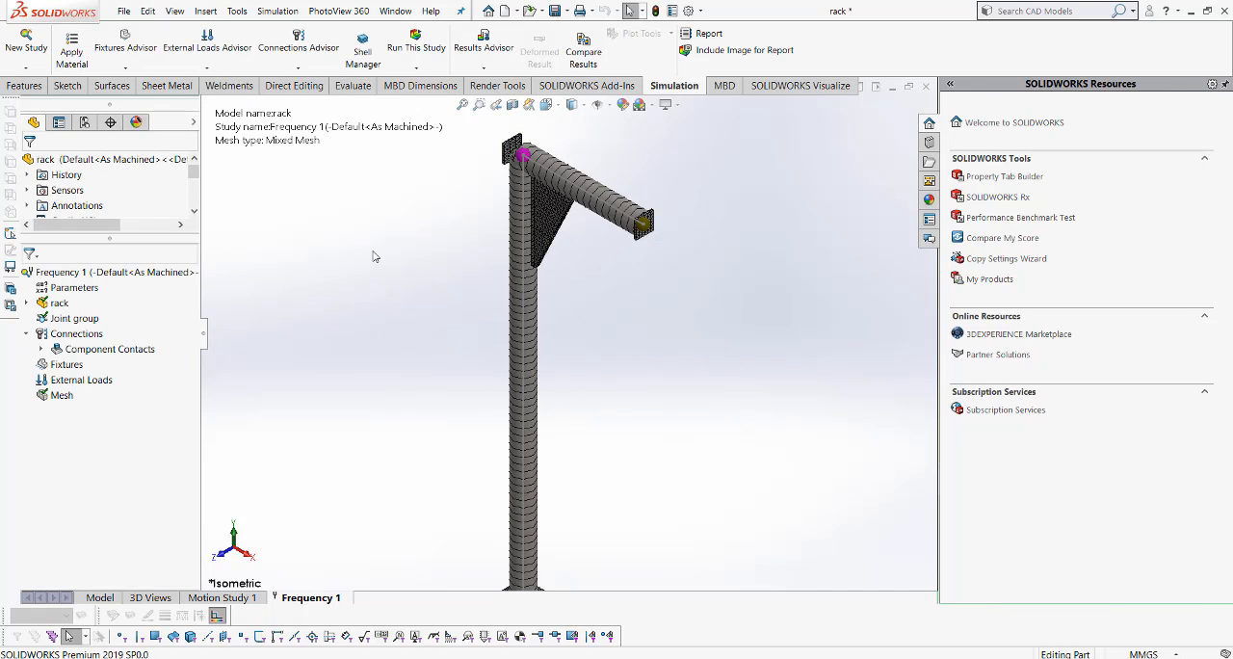
scroll(377, 258, "up", 3)
scroll(660, 363, "down", 1)
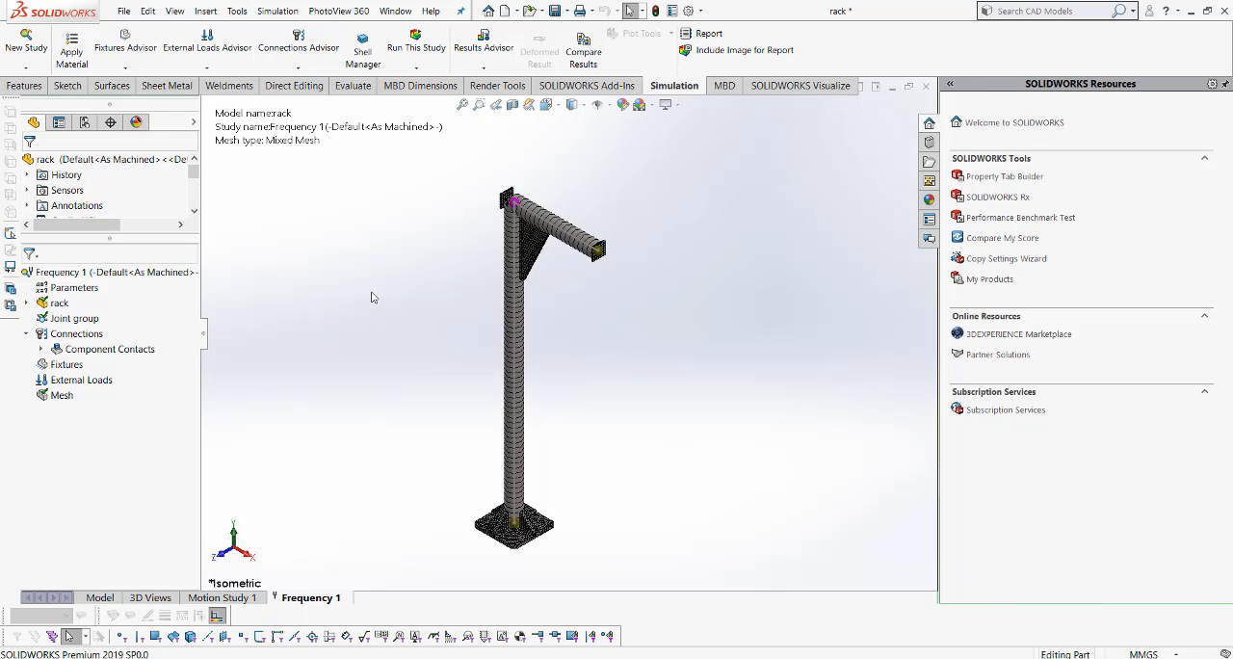
- Run the Frequency 1 study and examine the mode shape 1 plot around the beam and its end caps
right_click(147, 277)
left_click(170, 281)
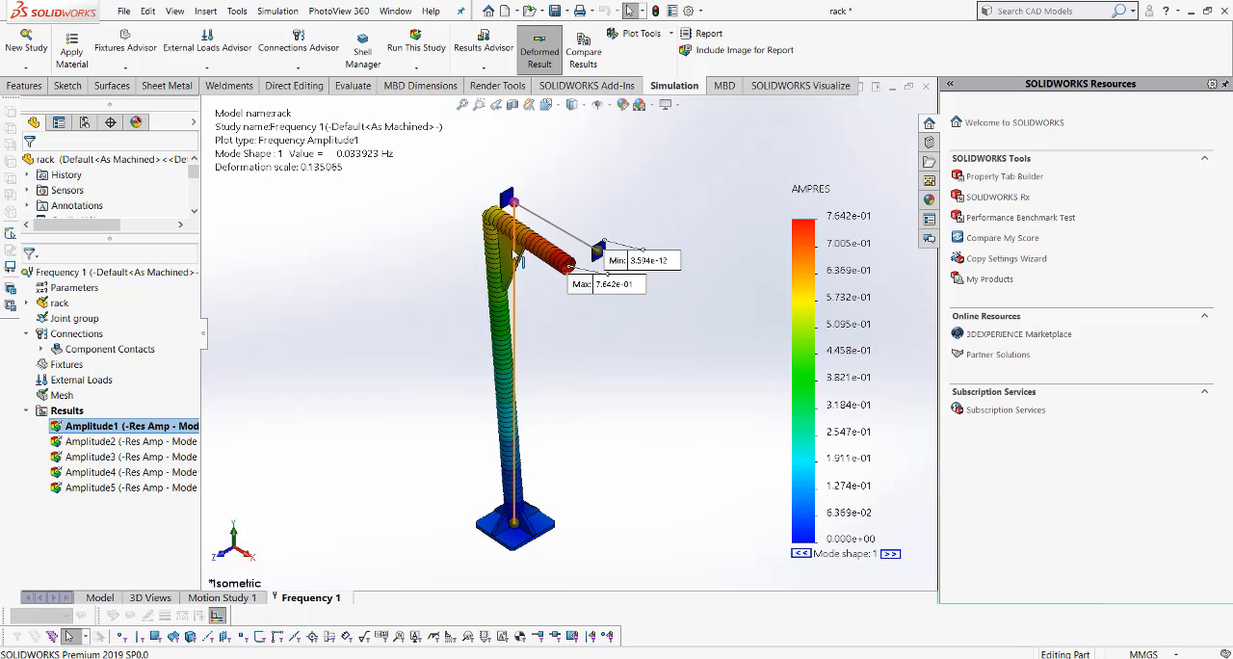
scroll(512, 248, "down", 3)
scroll(511, 248, "up", 2)
scroll(544, 335, "up", 2)
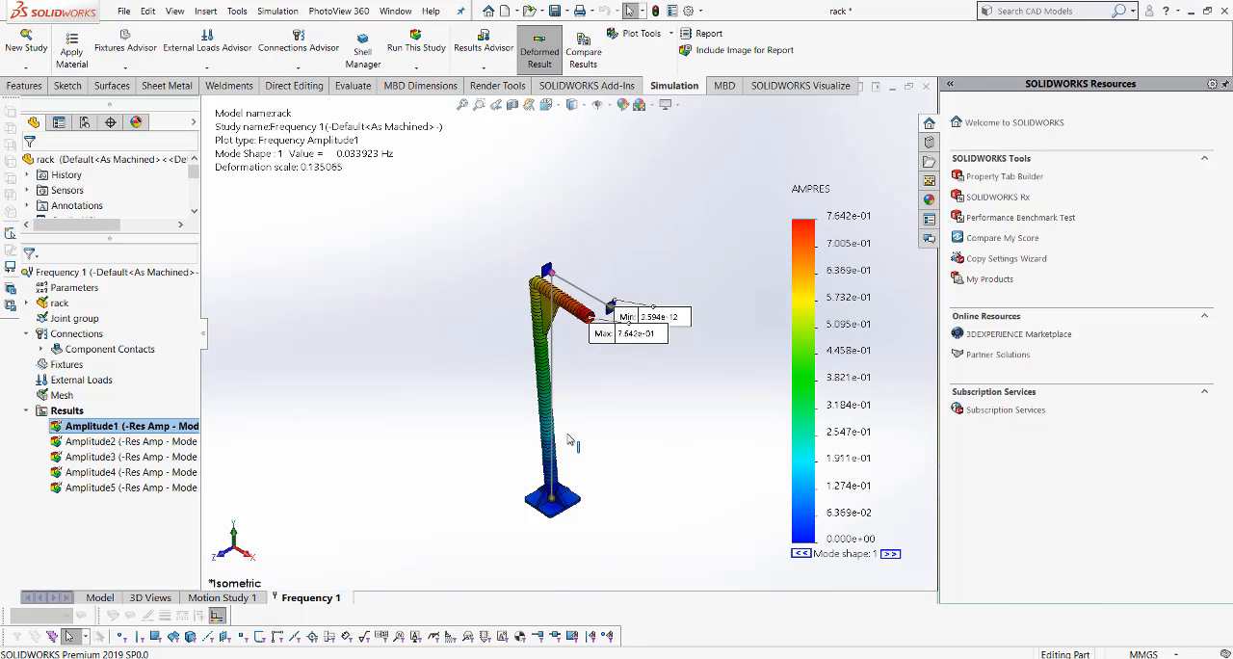
scroll(551, 517, "down", 1)
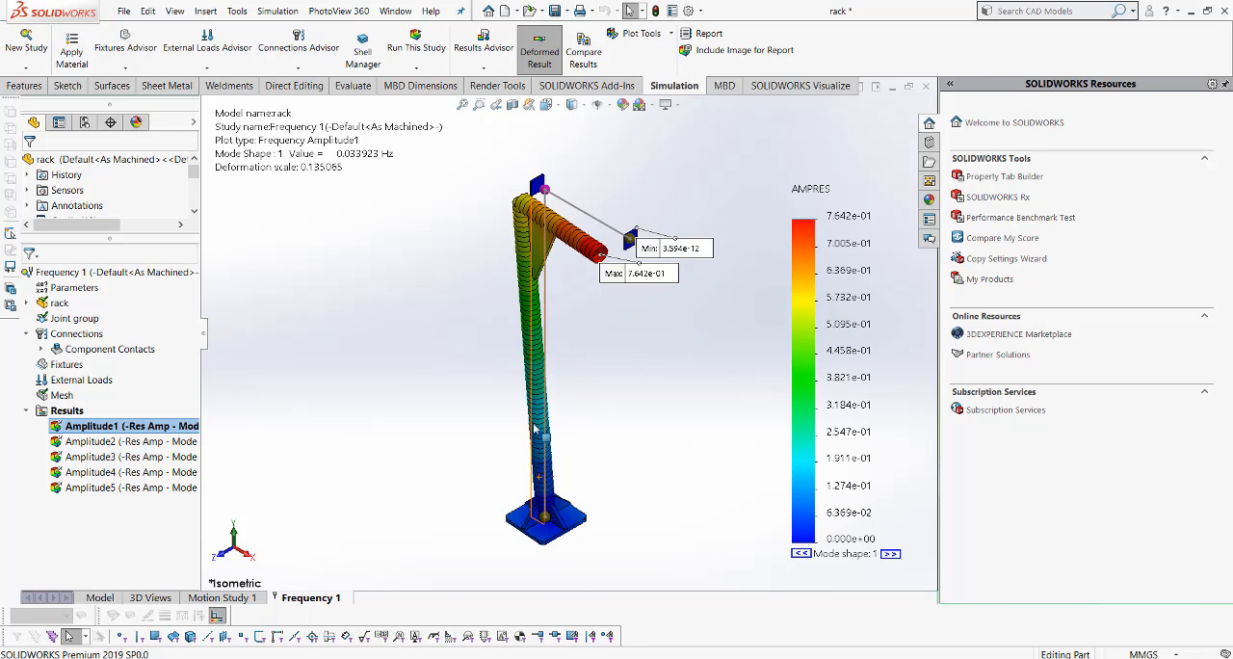
scroll(574, 235, "down", 2)
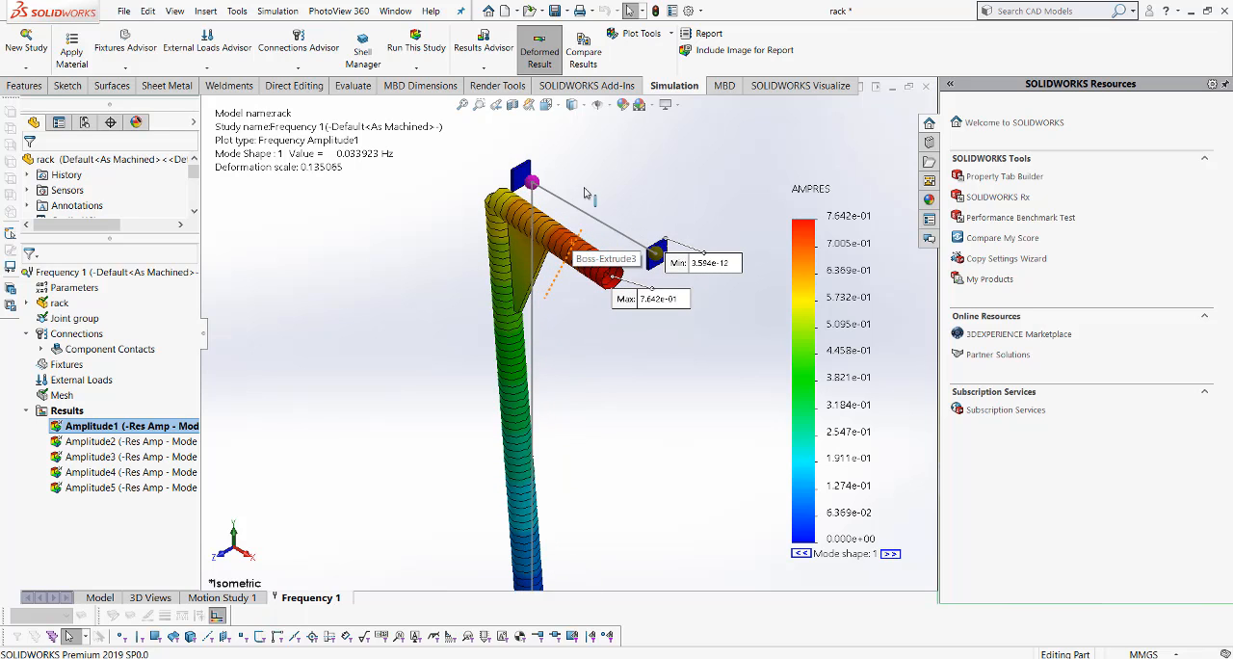
- Animate the Amplitude1 plot to watch how the rack moves in mode shape 1, and close the animation
right_click(165, 429)
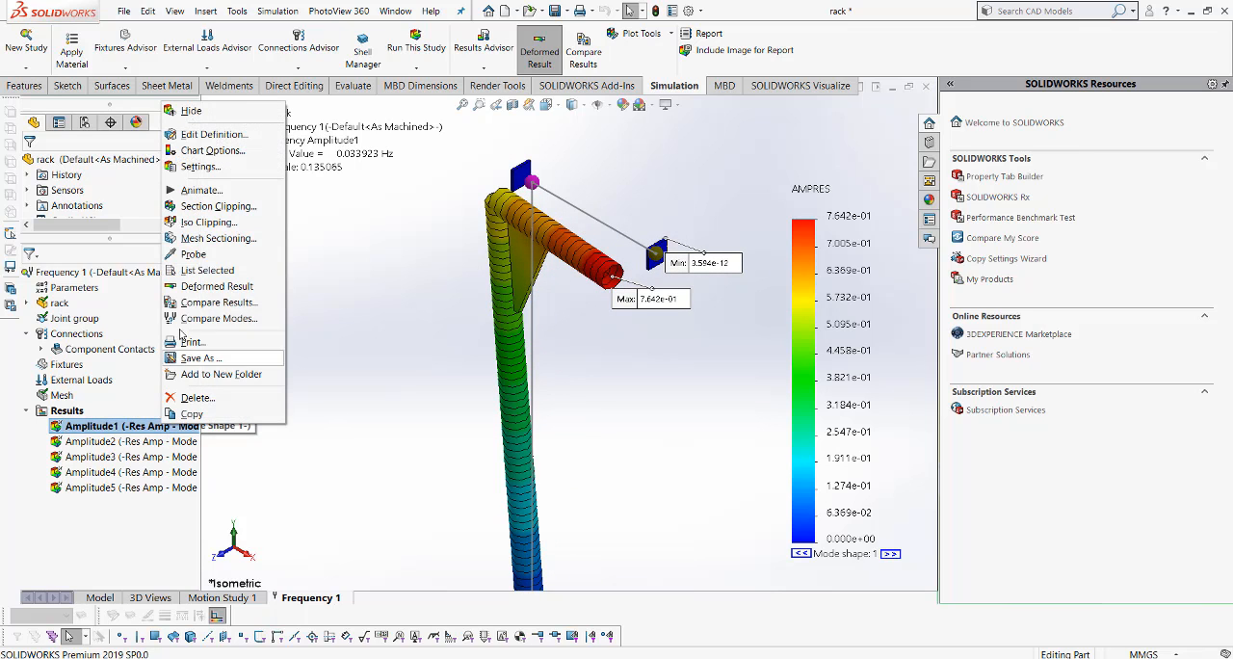
left_click(221, 191)
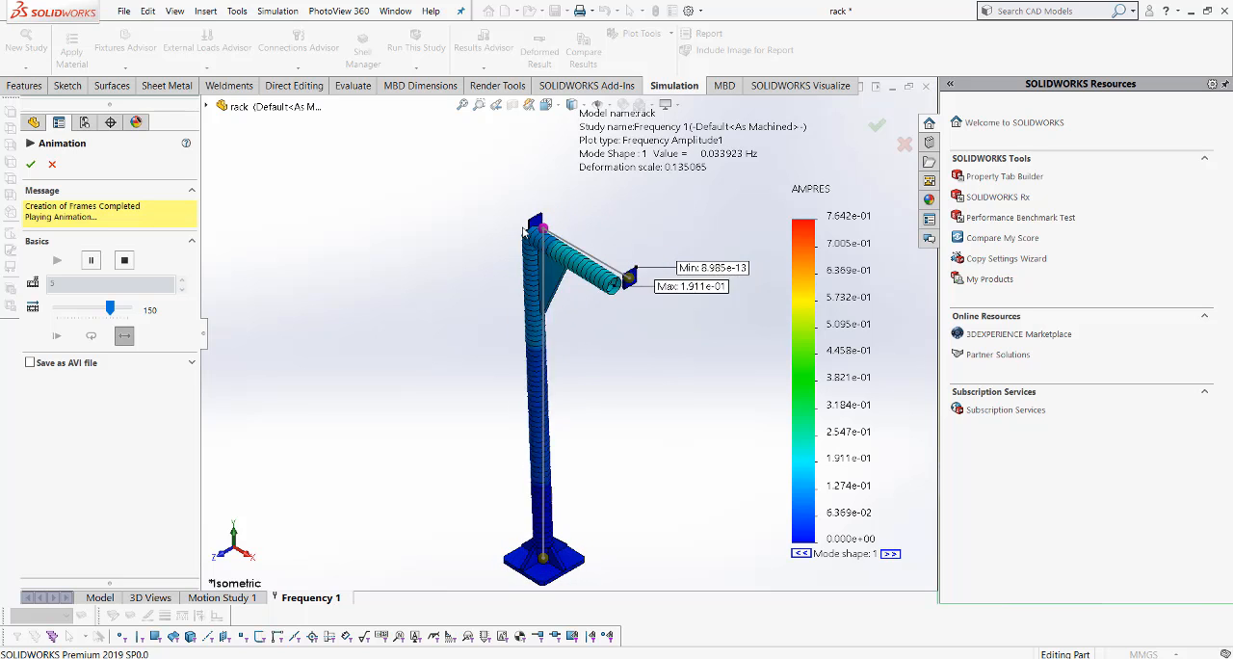
left_click(31, 165)
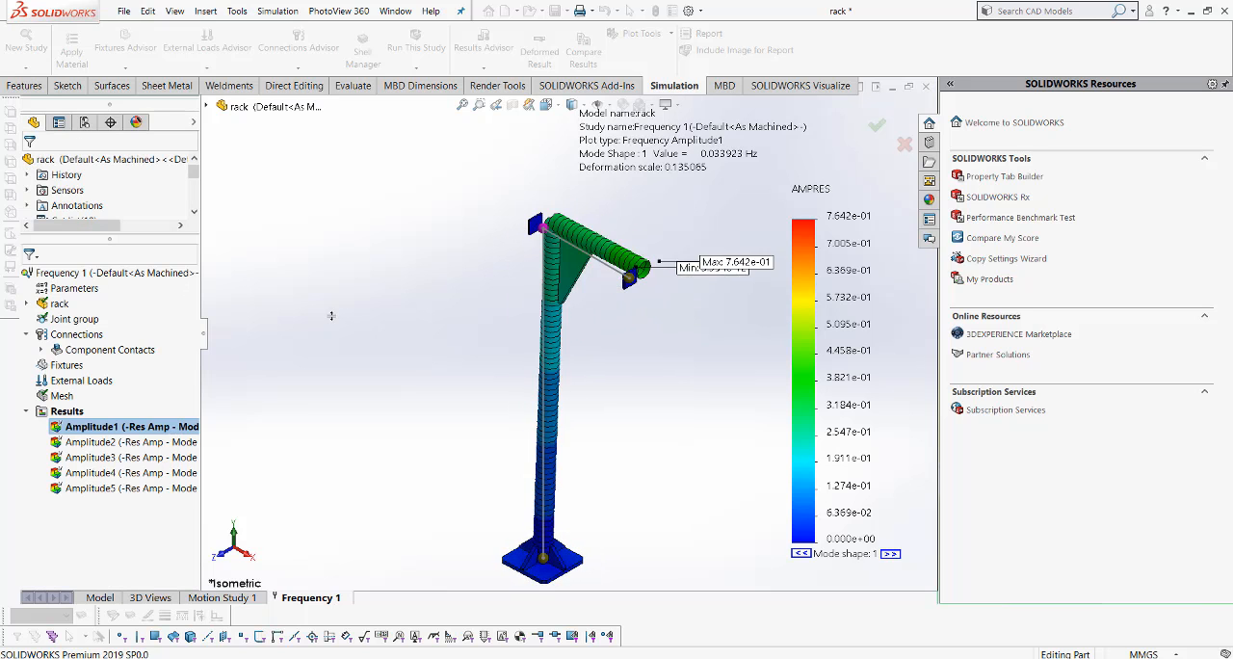
- Display the mode shape 2 and 3 plots, and animate mode shape 3 to see which part moves
double_click(153, 442)
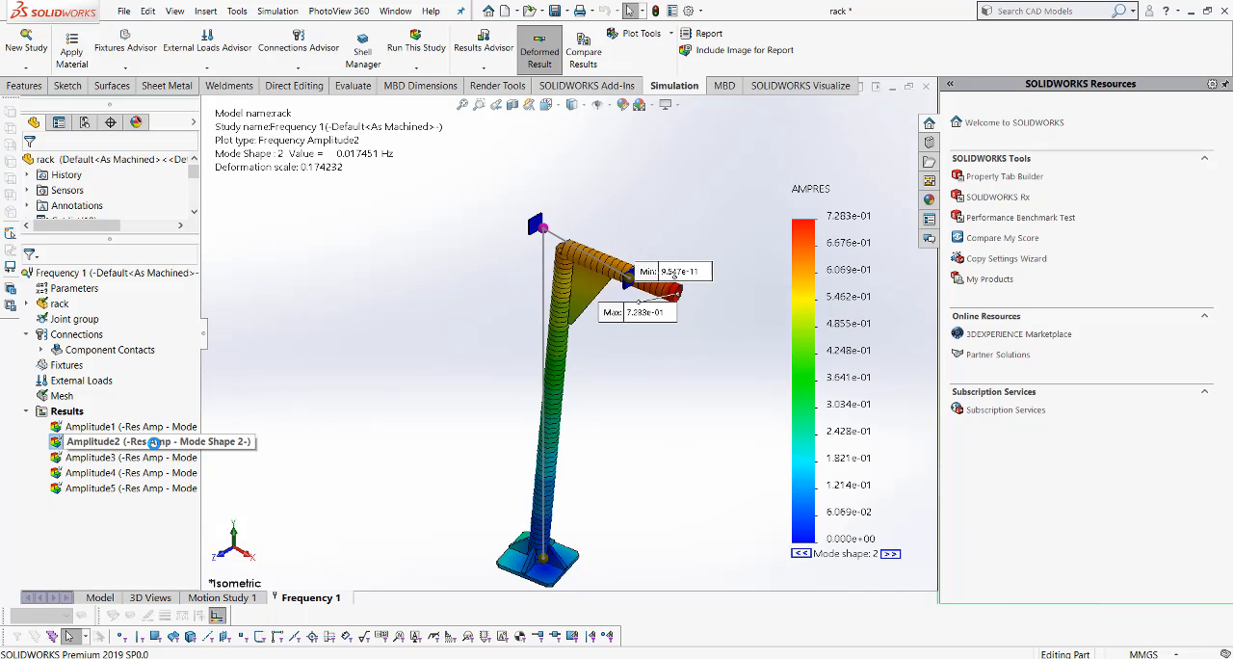
double_click(143, 458)
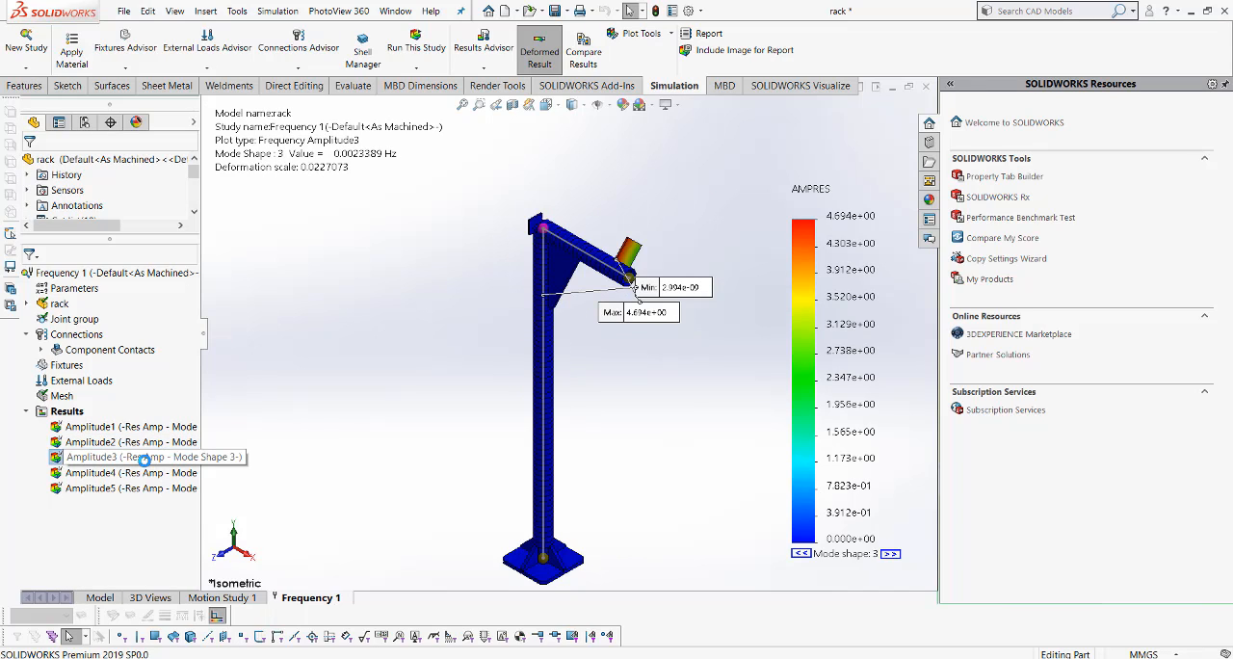
right_click(143, 459)
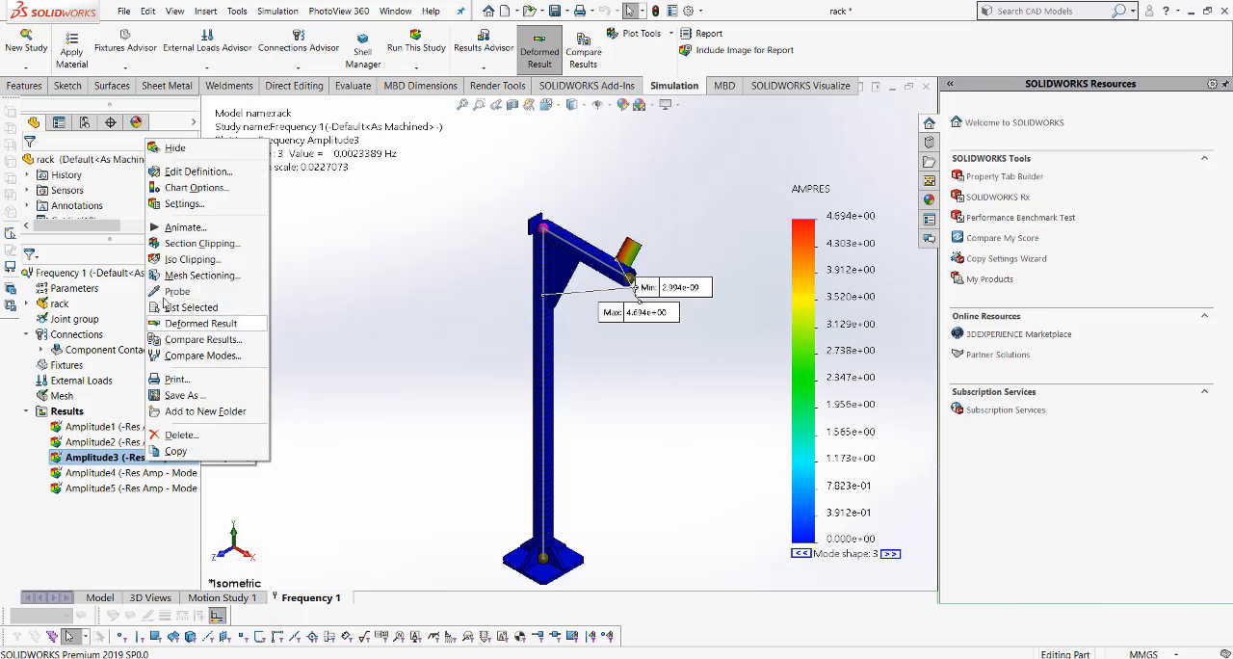
left_click(186, 228)
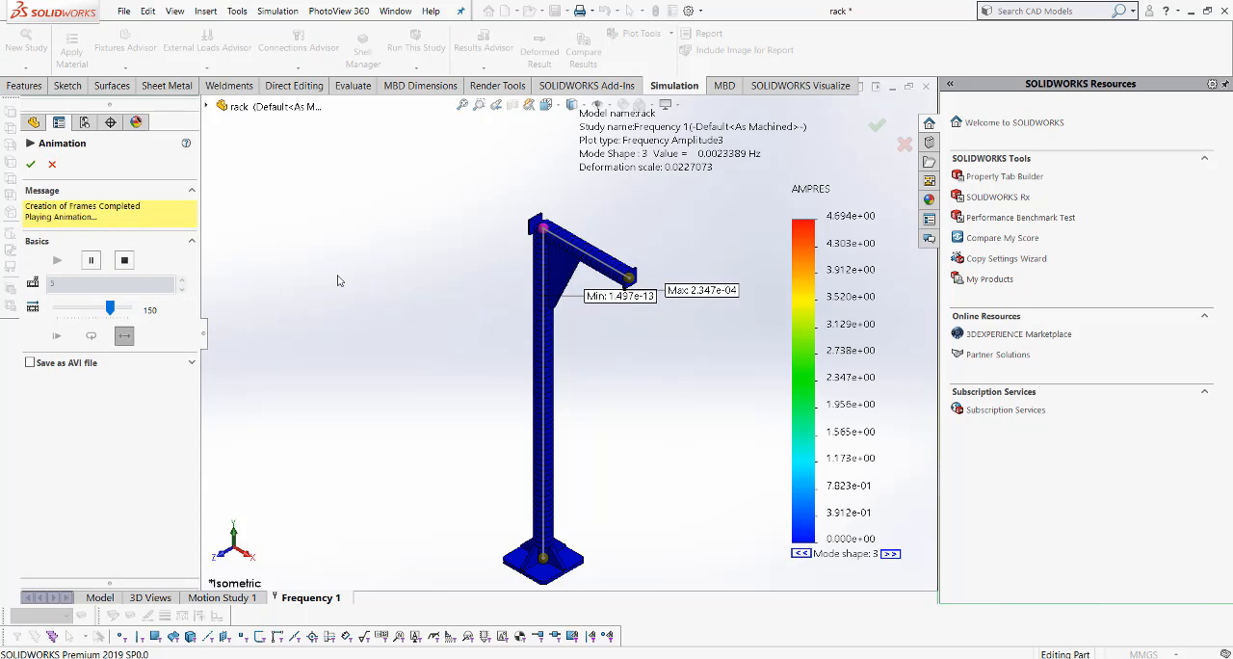
left_click(52, 166)
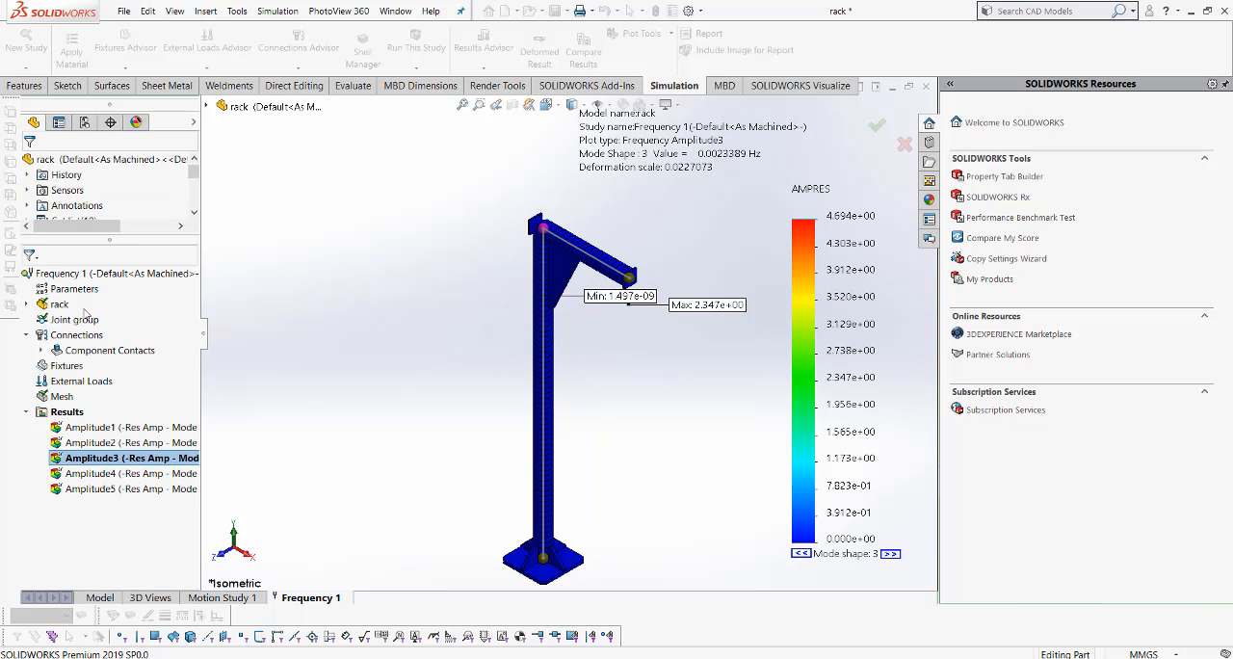
- Display the Amplitude4 and Amplitude5 plots in turn, and hide the mode shape 5 plot
double_click(111, 473)
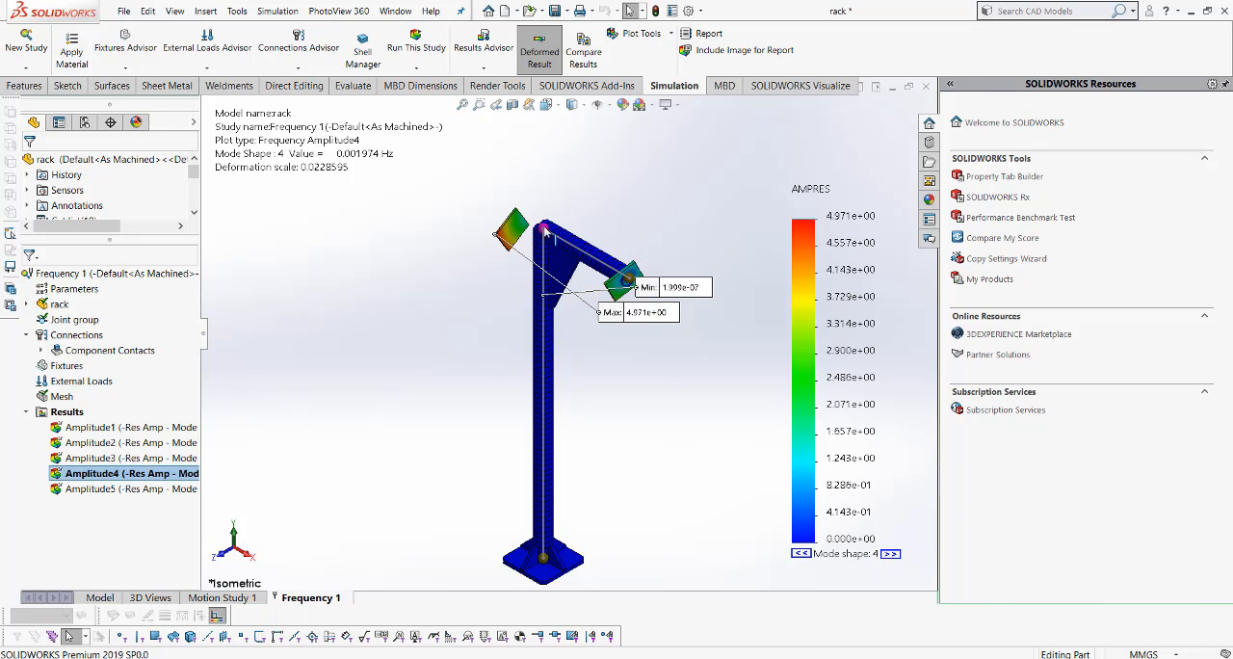
double_click(135, 488)
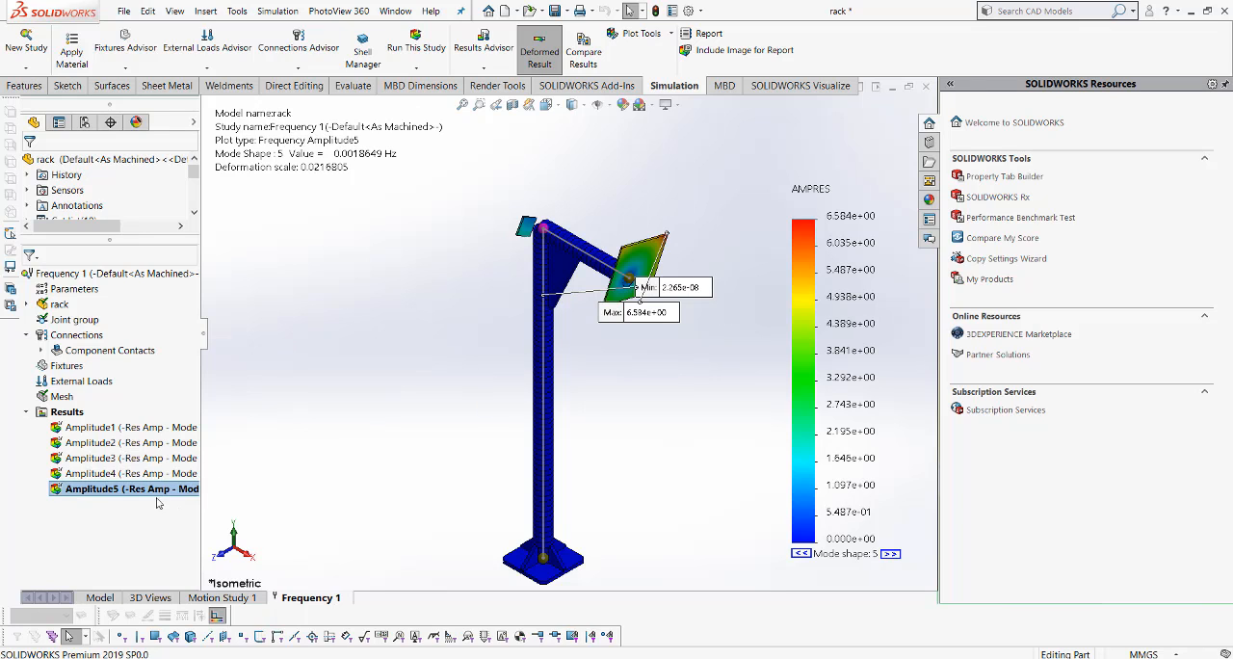
right_click(138, 489)
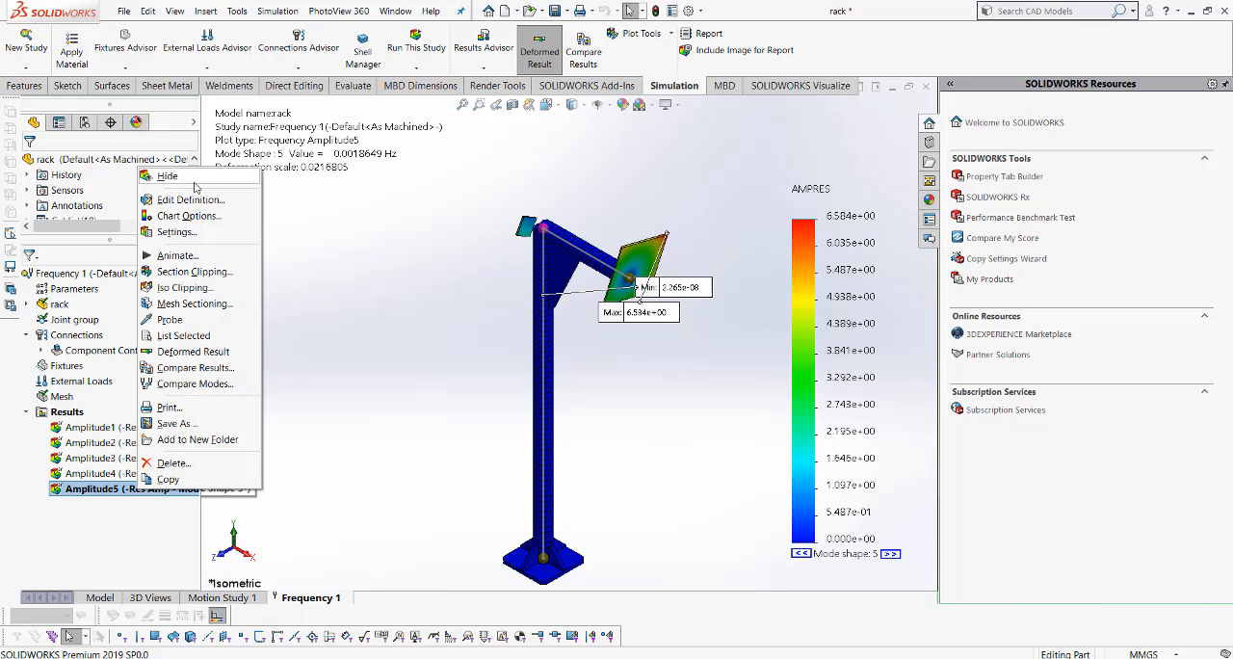
left_click(168, 176)
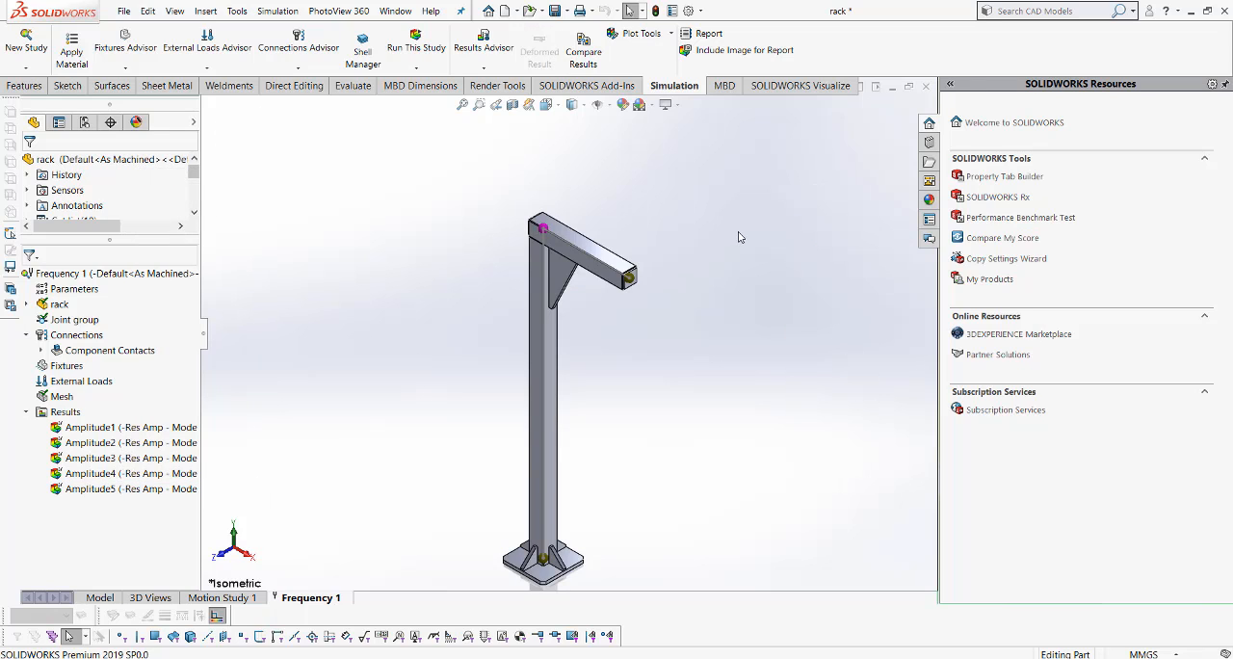
- Start a manual Bonded contact set in Frequency 1 with the horizontal 50x50x2 square tube as the beam
scroll(614, 255, "down", 5)
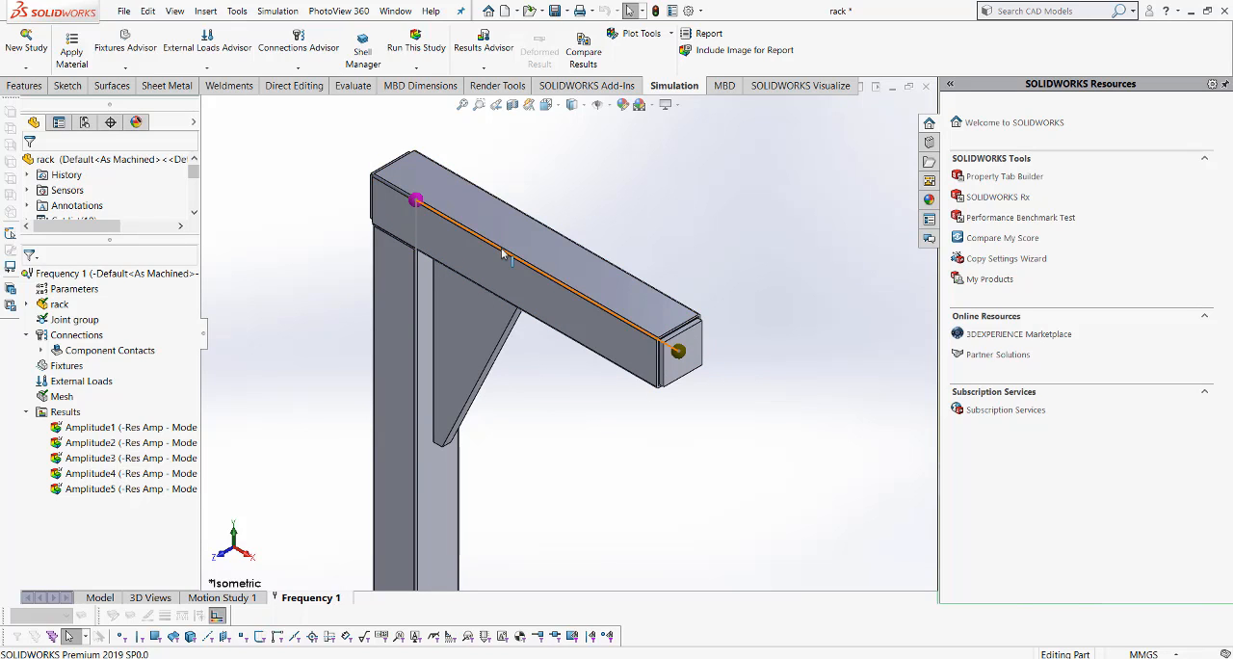
right_click(117, 353)
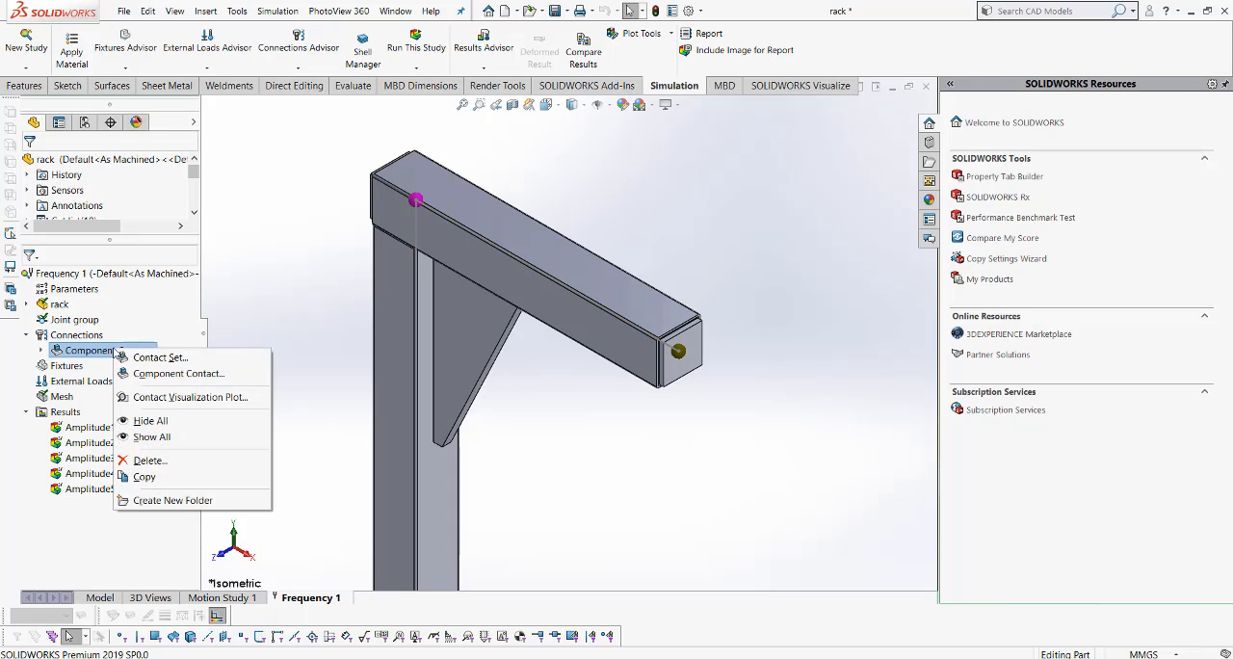
left_click(154, 357)
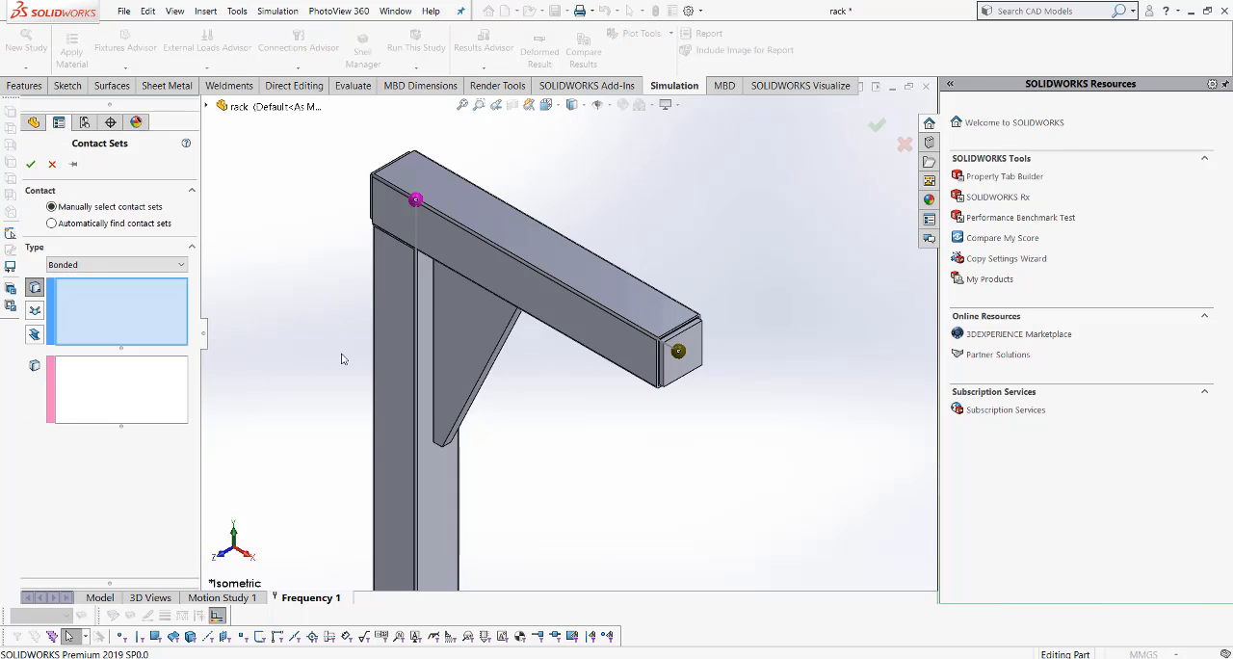
left_click(112, 264)
left_click(111, 274)
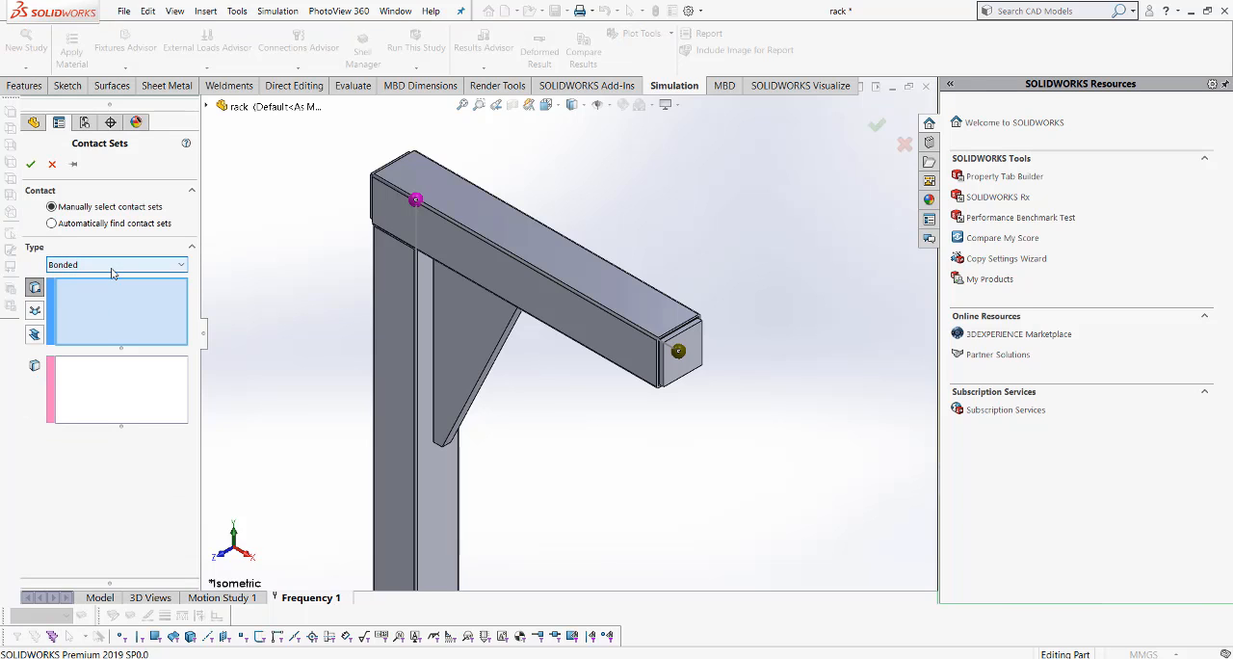
left_click(35, 334)
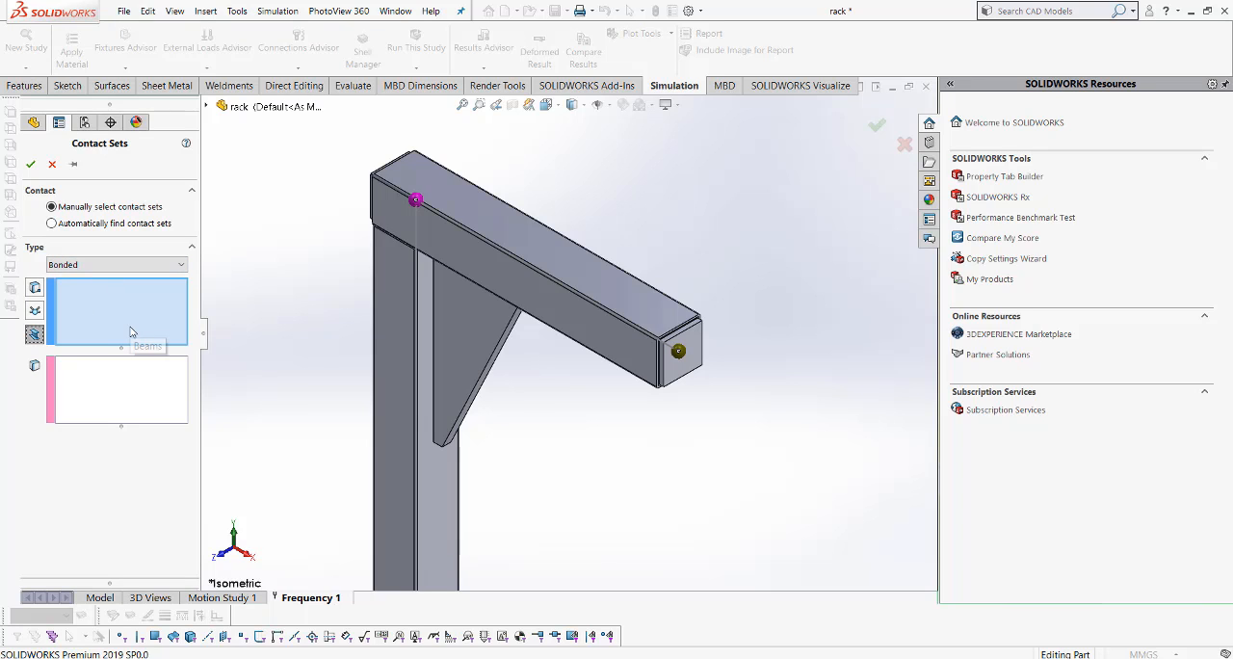
left_click(610, 302)
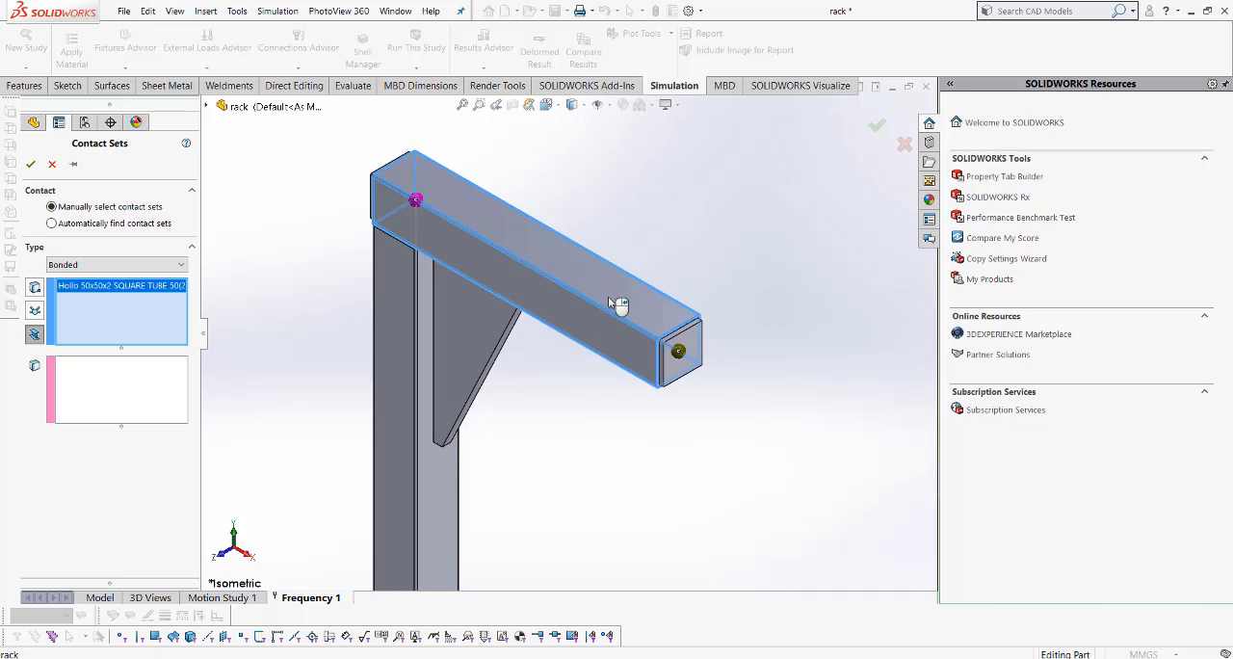
- Bond the inner face of End cap2 at the tube's free end to the beam, continuing despite the distance warning
left_click(172, 387)
scroll(699, 406, "down", 3)
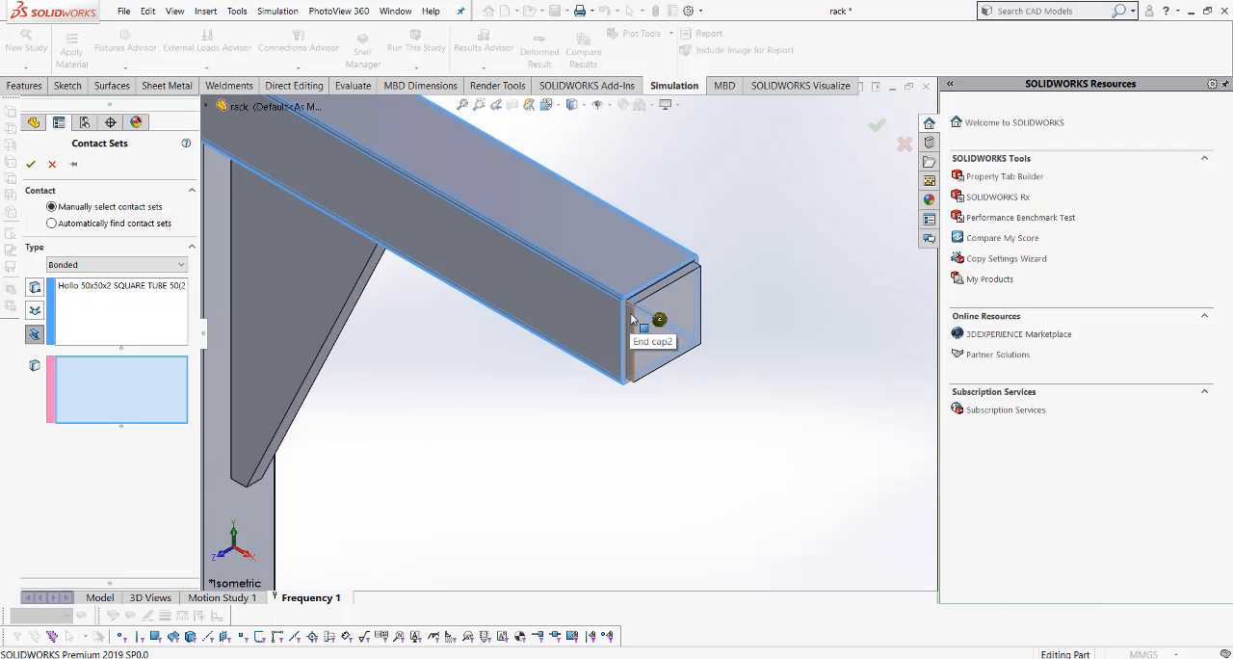
right_click(633, 319)
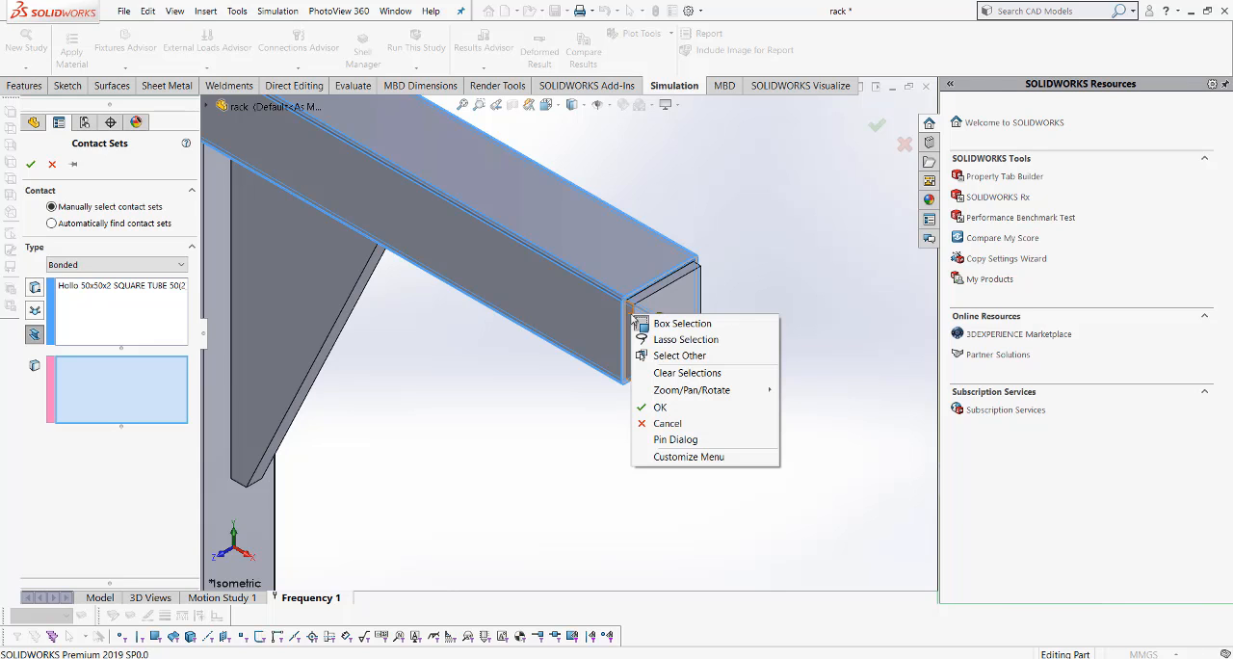
left_click(682, 356)
left_click(736, 388)
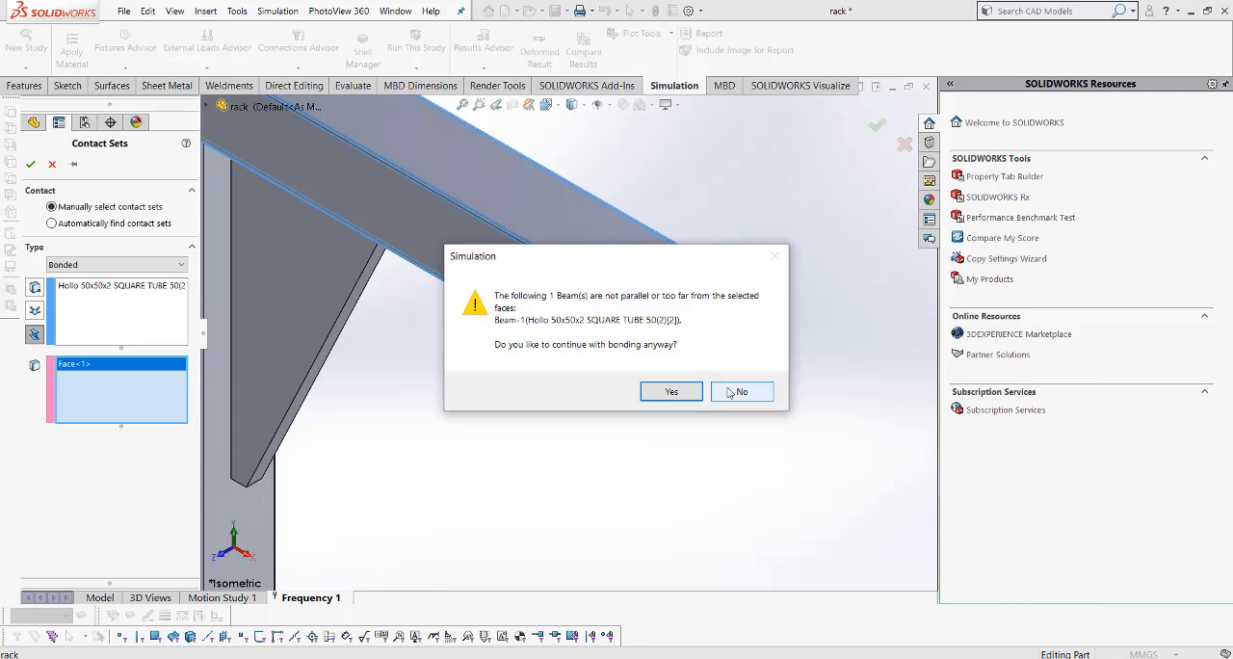
left_click(671, 391)
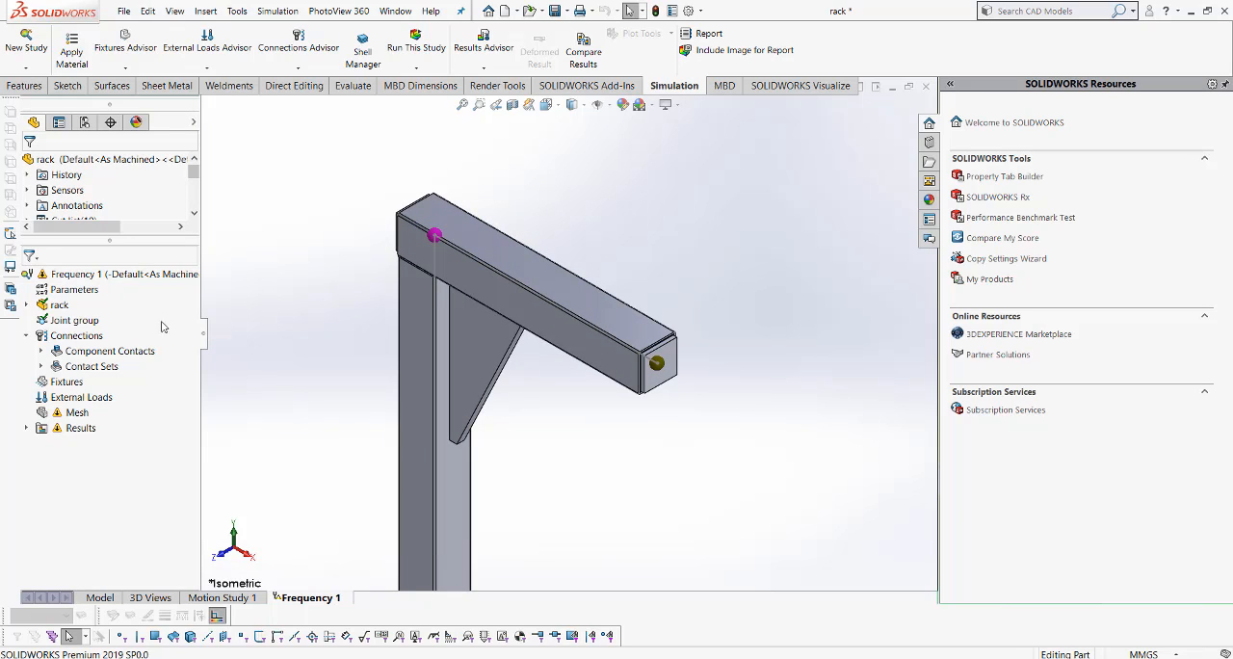
- Start a second Bonded contact set with the horizontal square tube as the beam, ready for its face selection
left_click(81, 352)
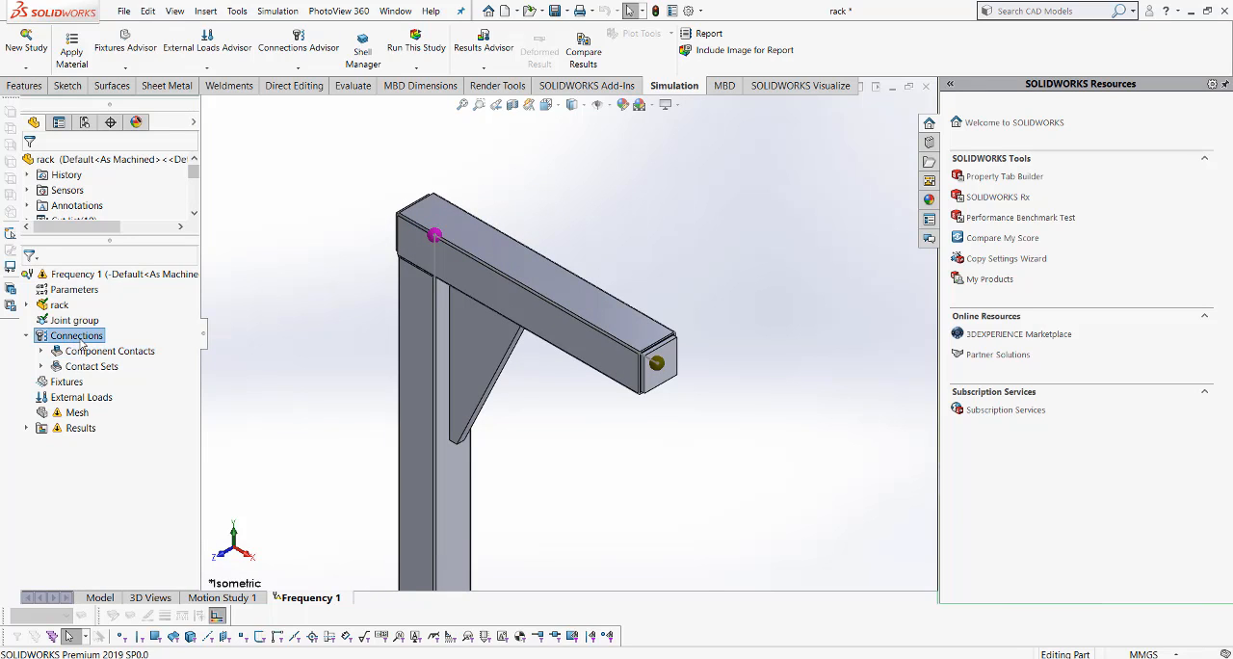
right_click(79, 337)
left_click(328, 322)
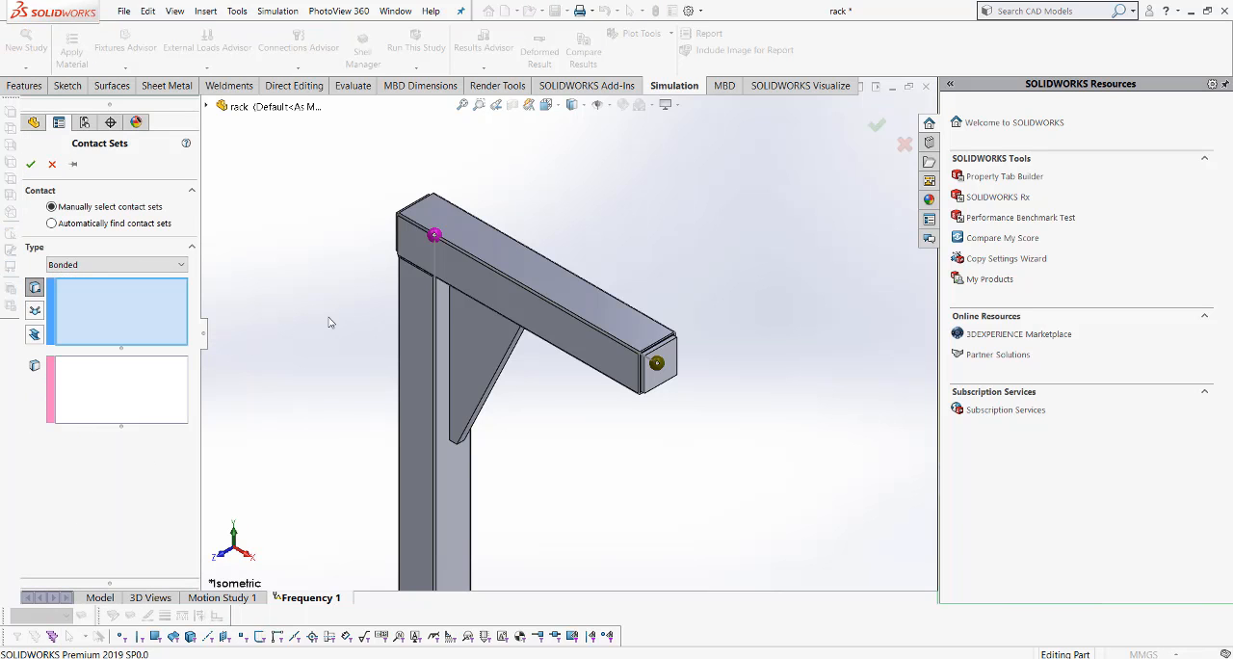
left_click(35, 334)
left_click(476, 284)
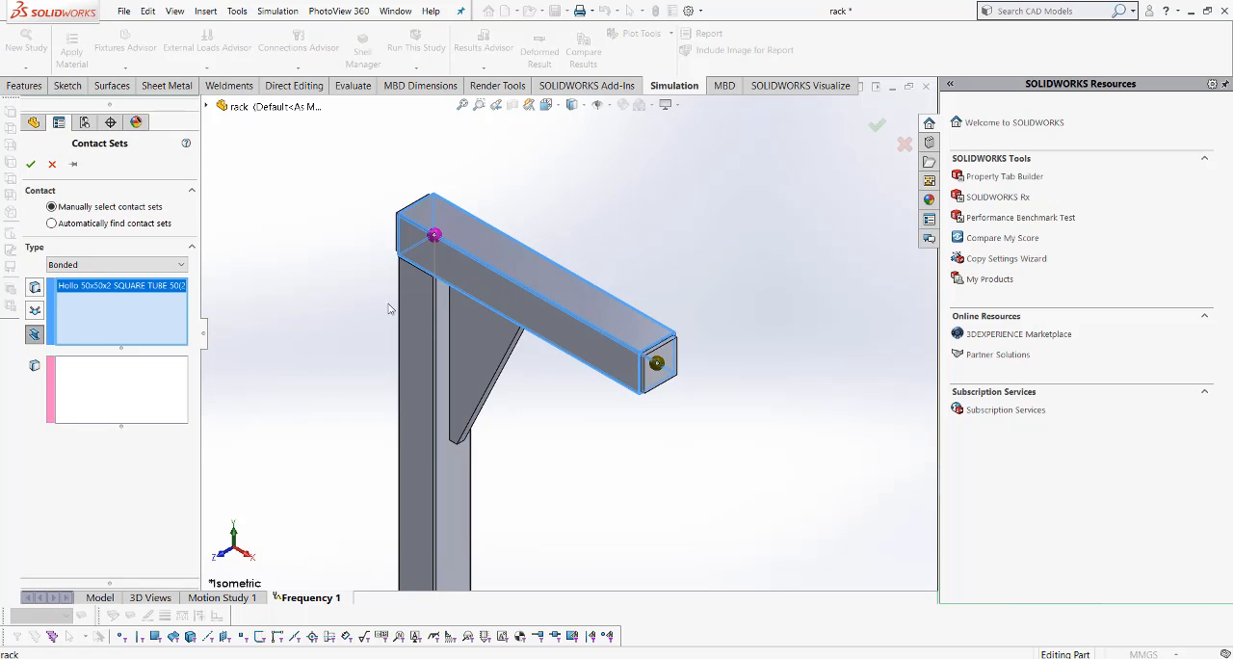
left_click(137, 386)
scroll(404, 234, "down", 5)
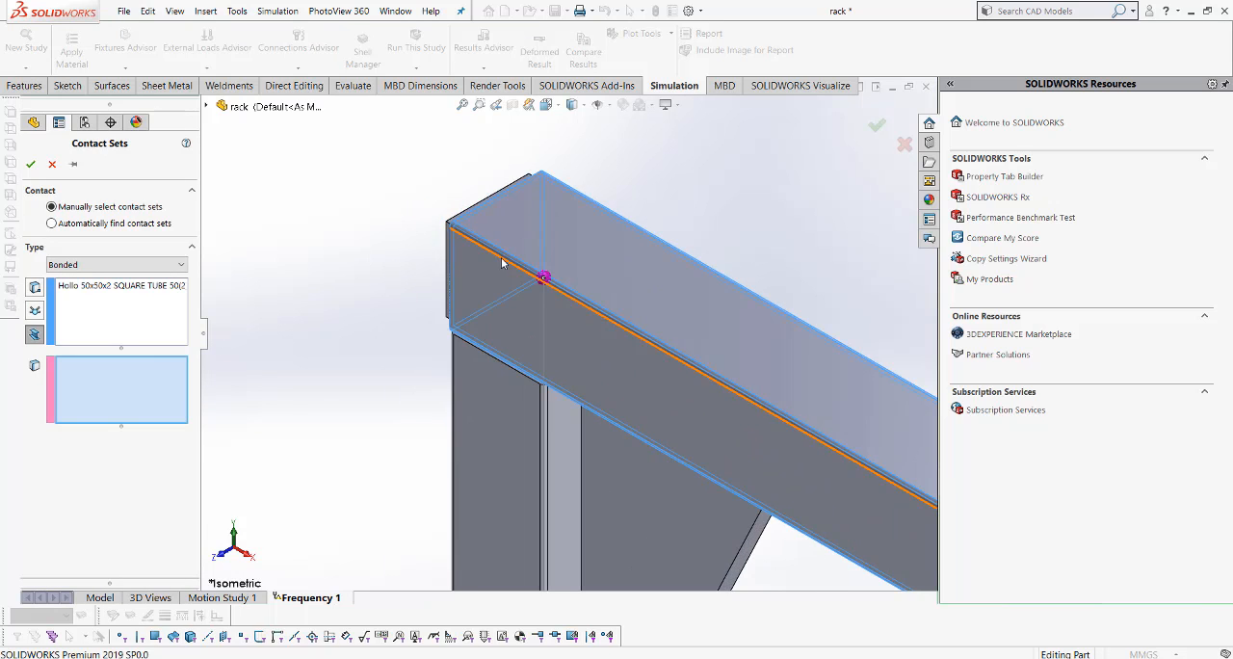
middle_click_drag(491, 252, 545, 273)
scroll(452, 250, "down", 2)
scroll(452, 248, "down", 2)
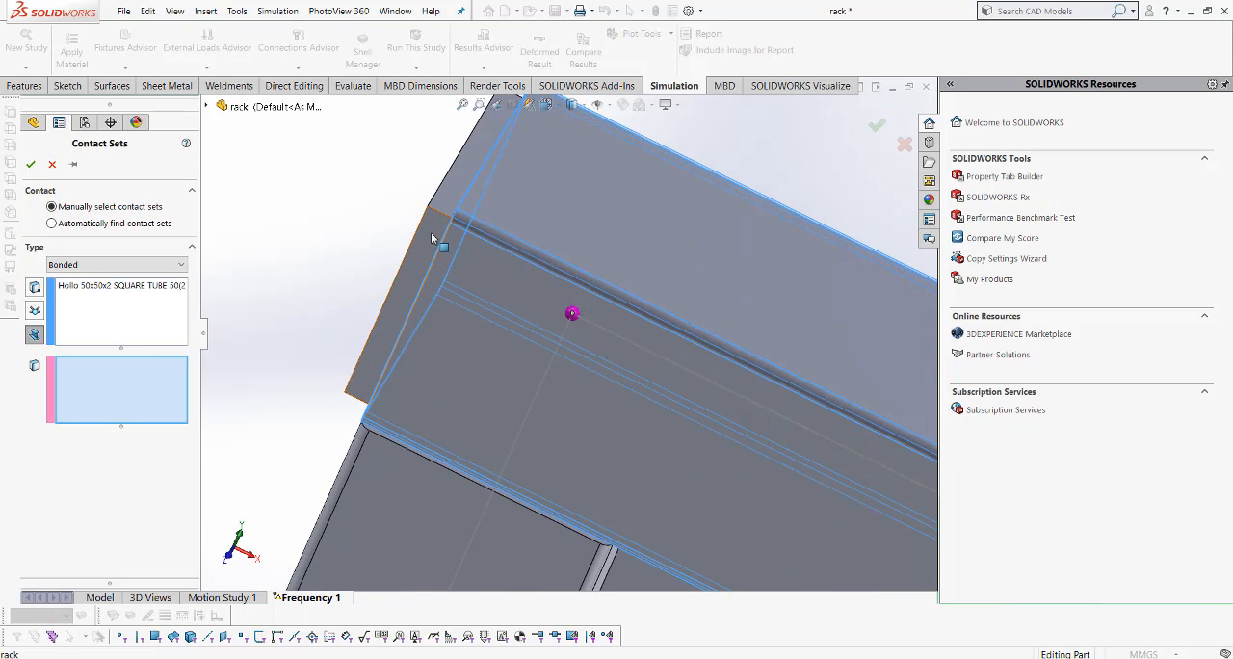
right_click(430, 233)
left_click(461, 275)
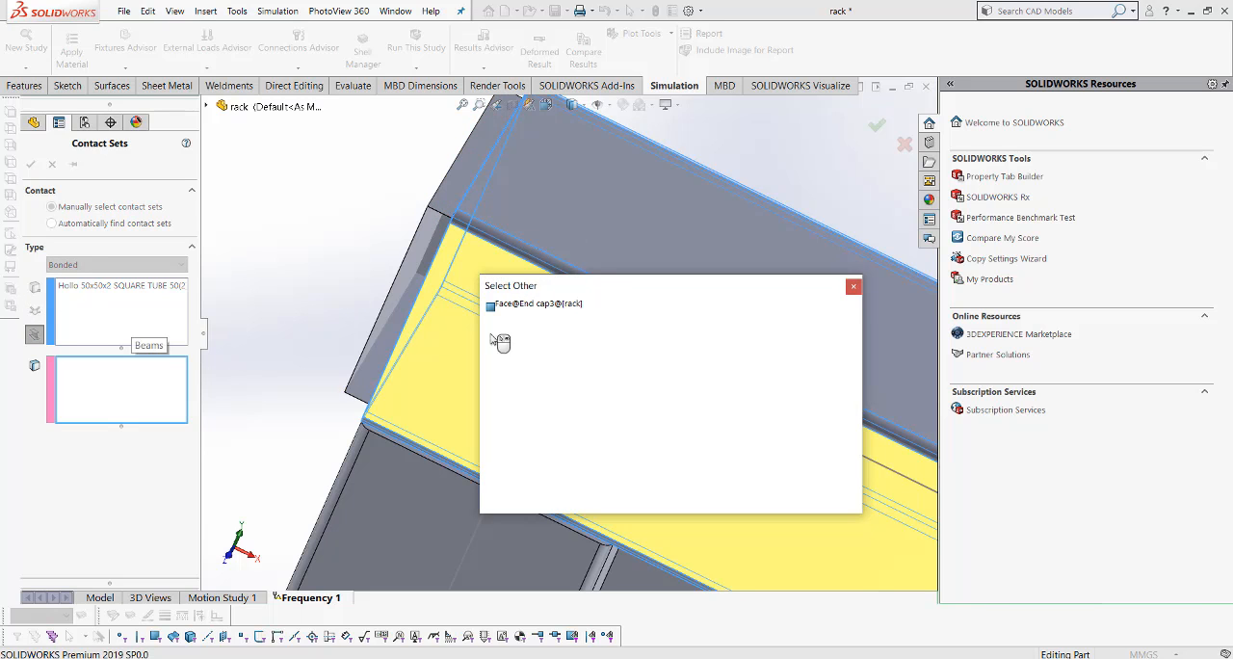
left_click(853, 286)
- Bond the hidden inner face of End cap3 at the column end to the beam, continuing despite the distance warning
scroll(462, 295, "up", 3)
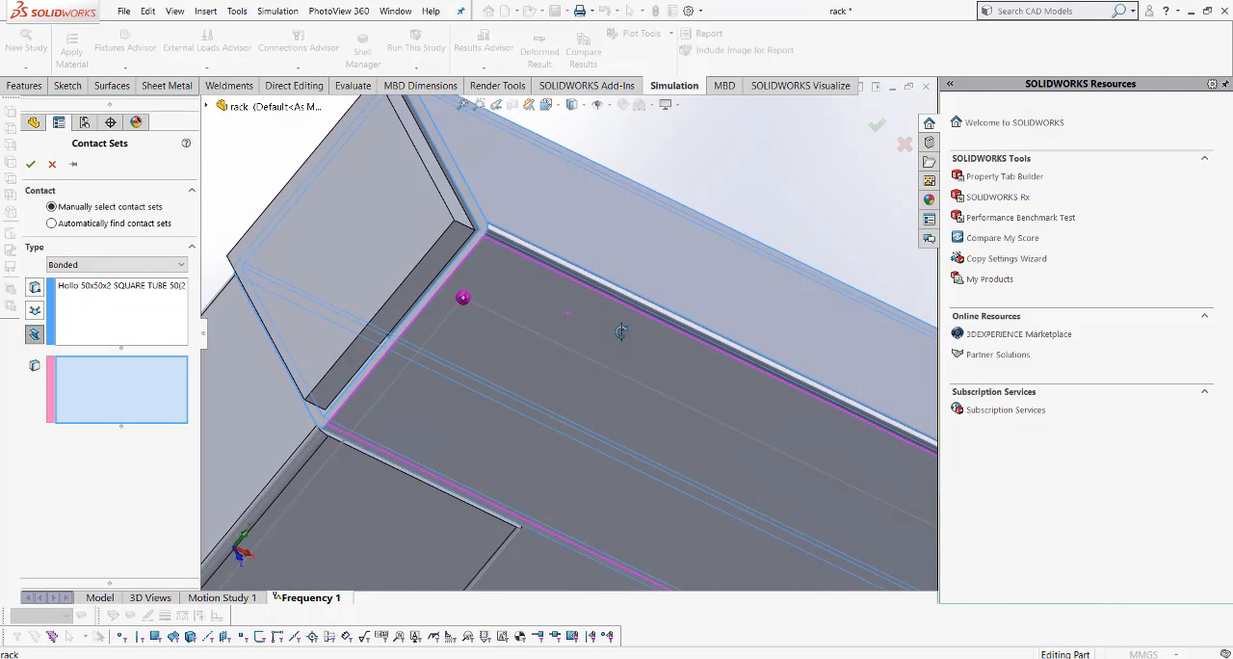
scroll(441, 309, "down", 1)
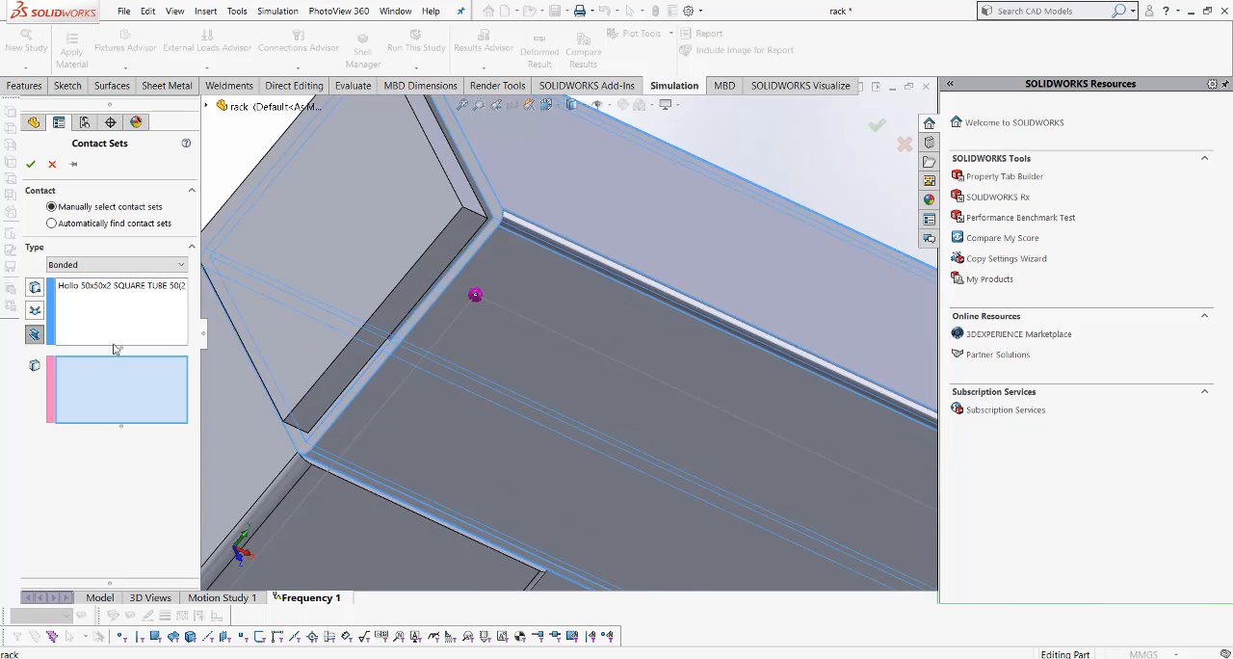
right_click(458, 265)
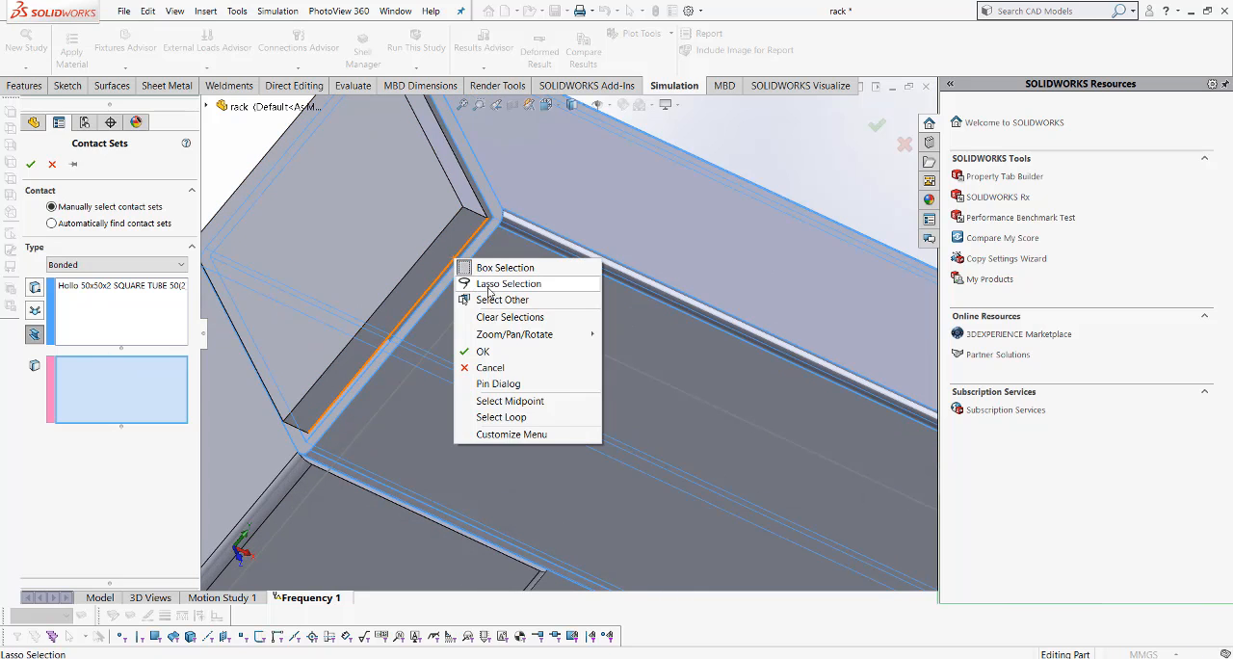
left_click(468, 300)
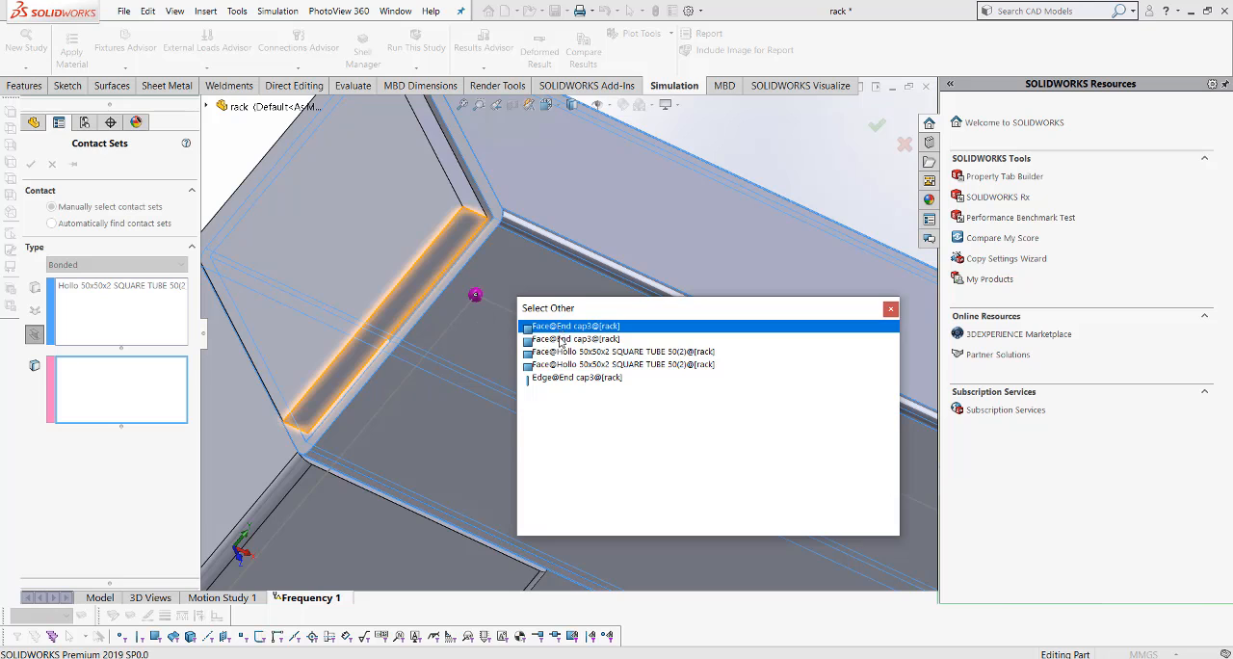
left_click(561, 340)
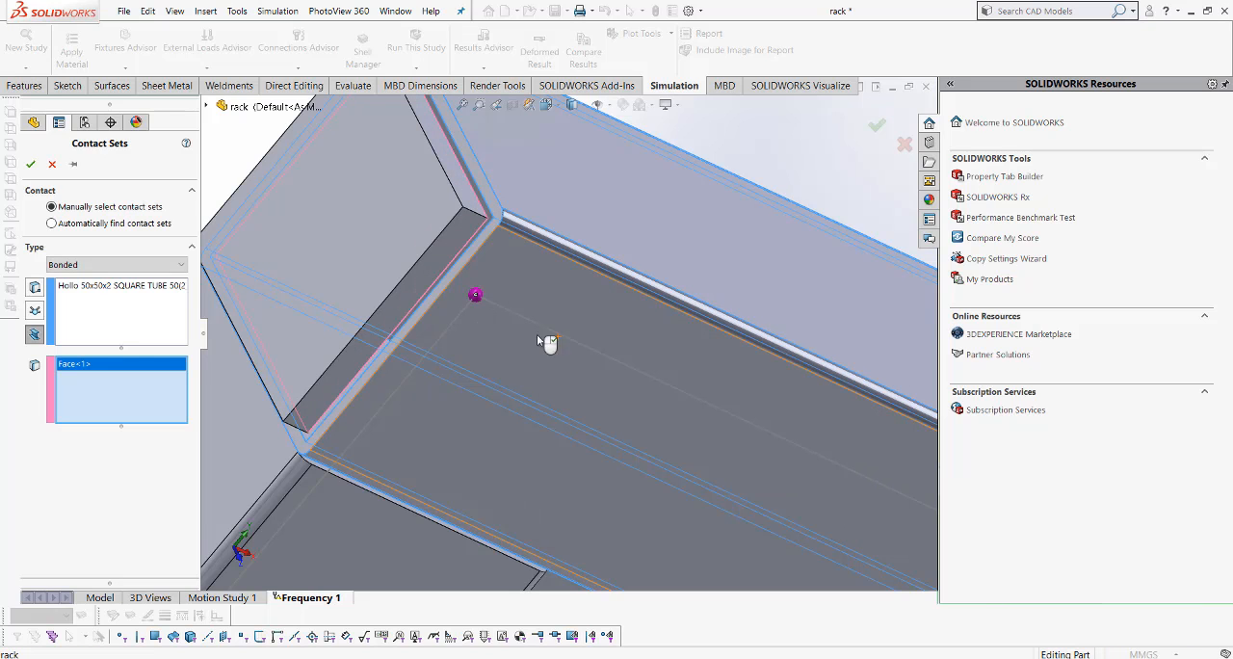
left_click(31, 164)
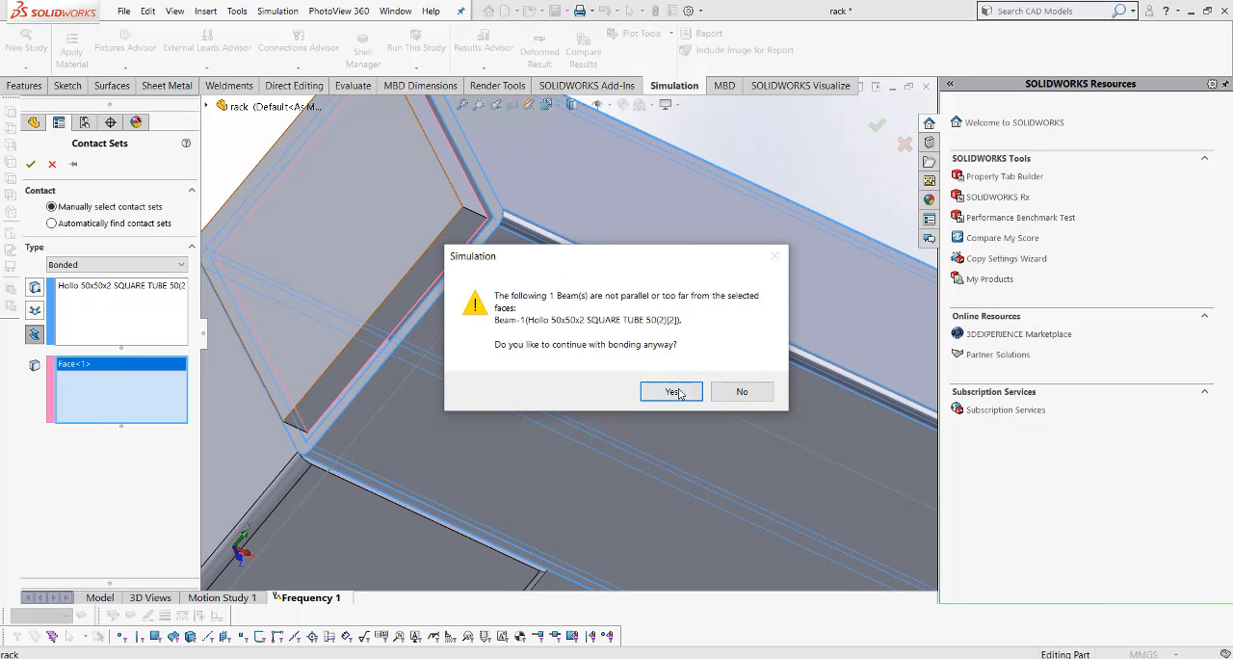
left_click(674, 391)
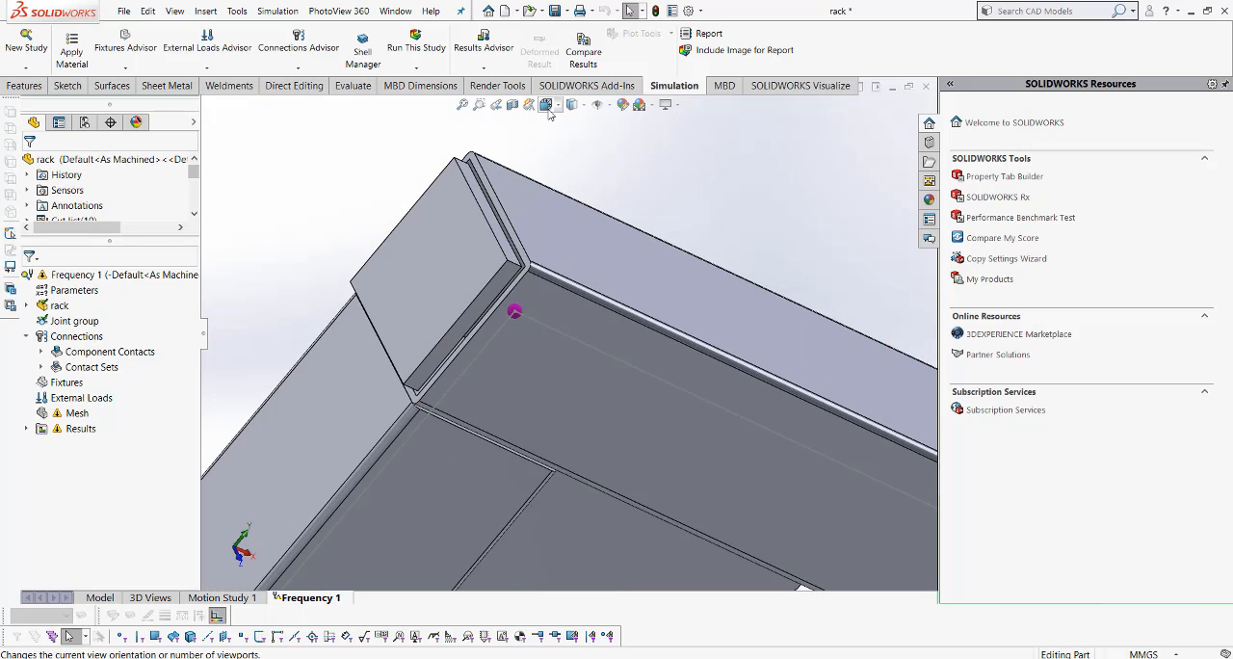
- Restore the isometric view of the rack and rerun the Frequency 1 study with the bonded end caps
left_click(547, 104)
left_click(619, 140)
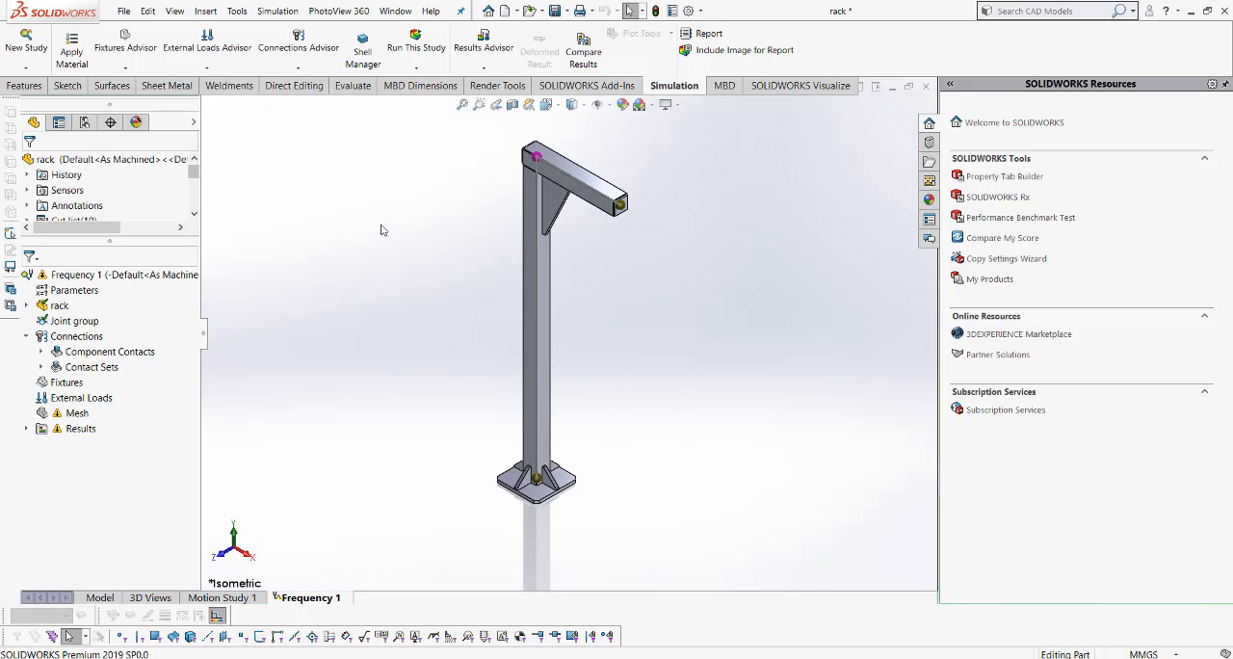
right_click(76, 277)
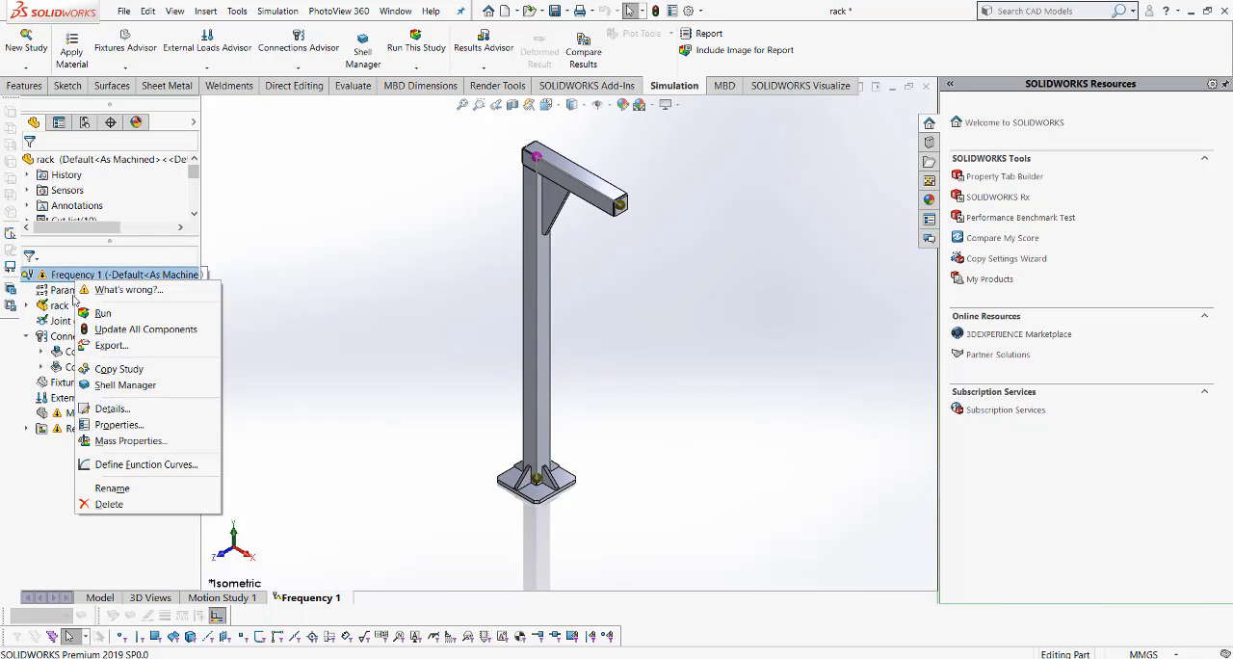
left_click(98, 313)
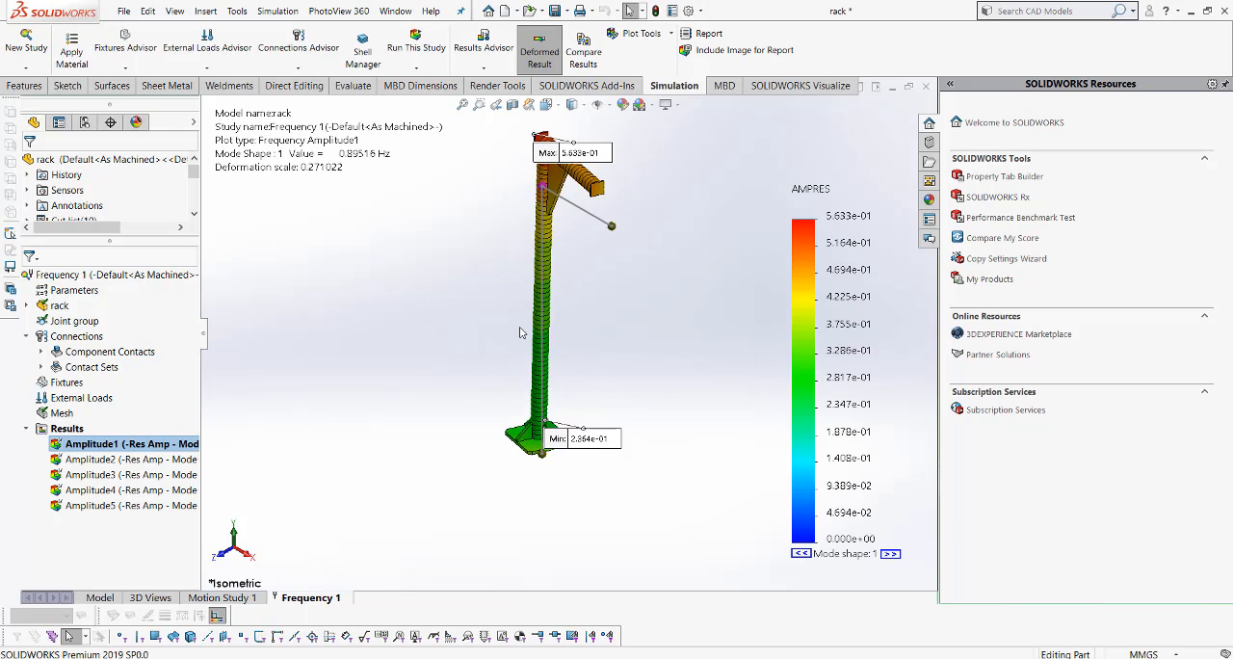
- Animate the updated Amplitude1 plot to check that the end caps move with the beam, and close the animation
scroll(621, 237, "down", 3)
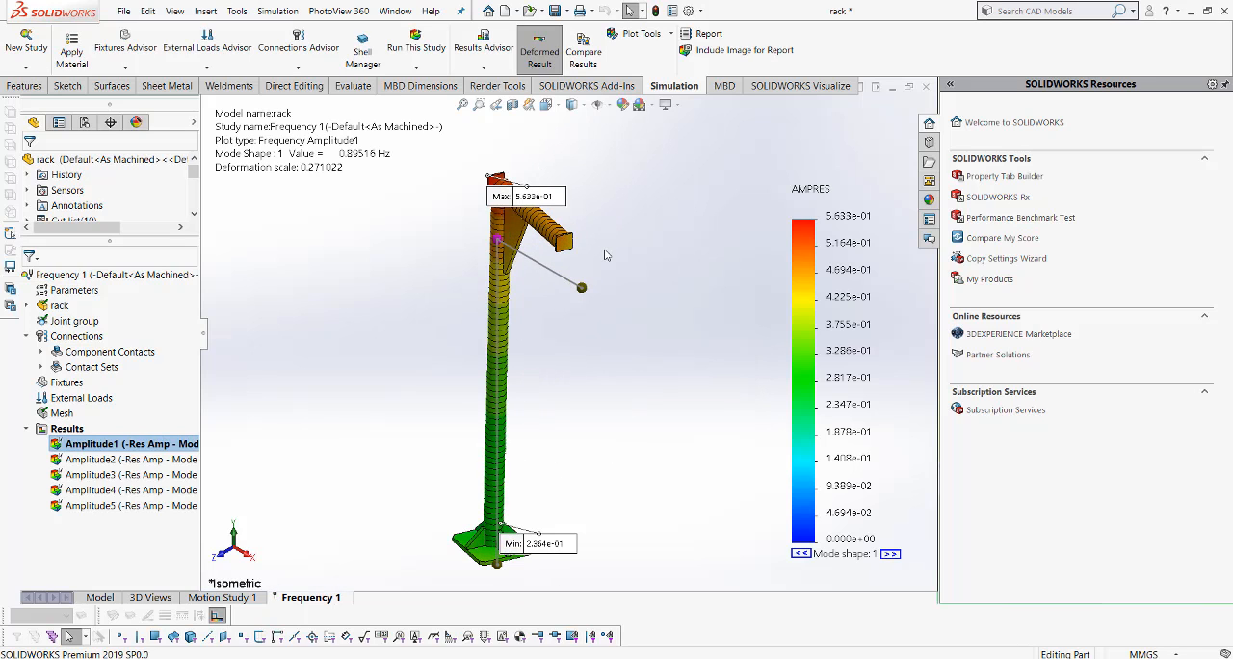
right_click(178, 445)
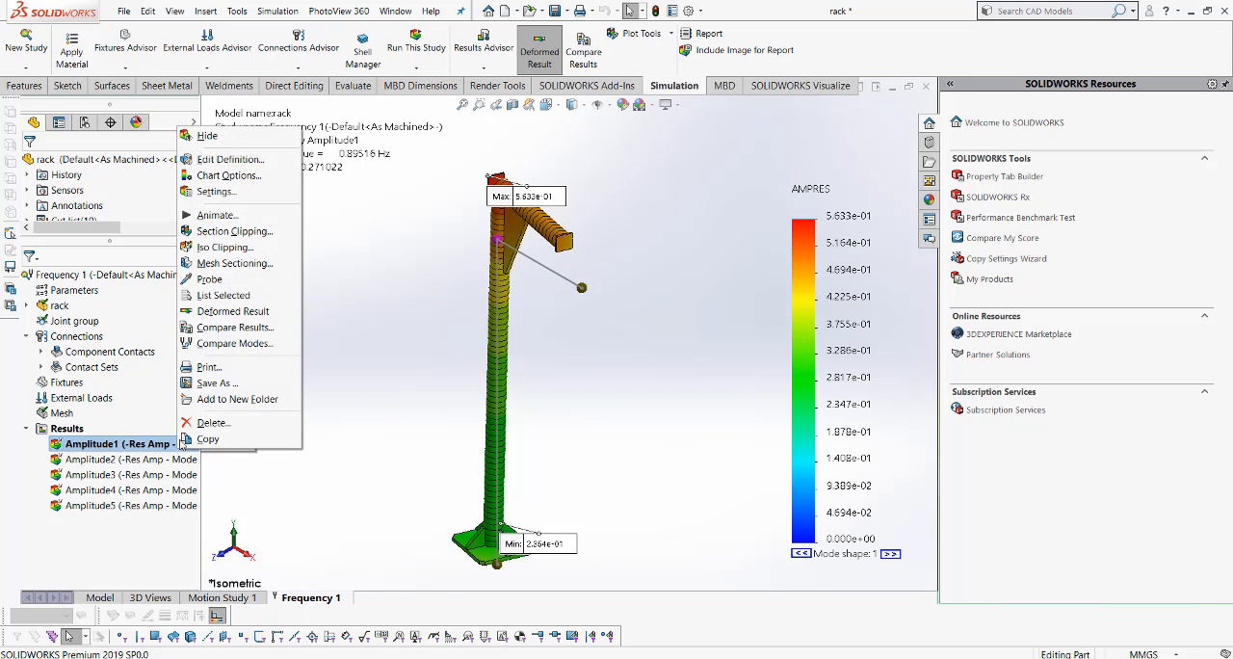
left_click(213, 216)
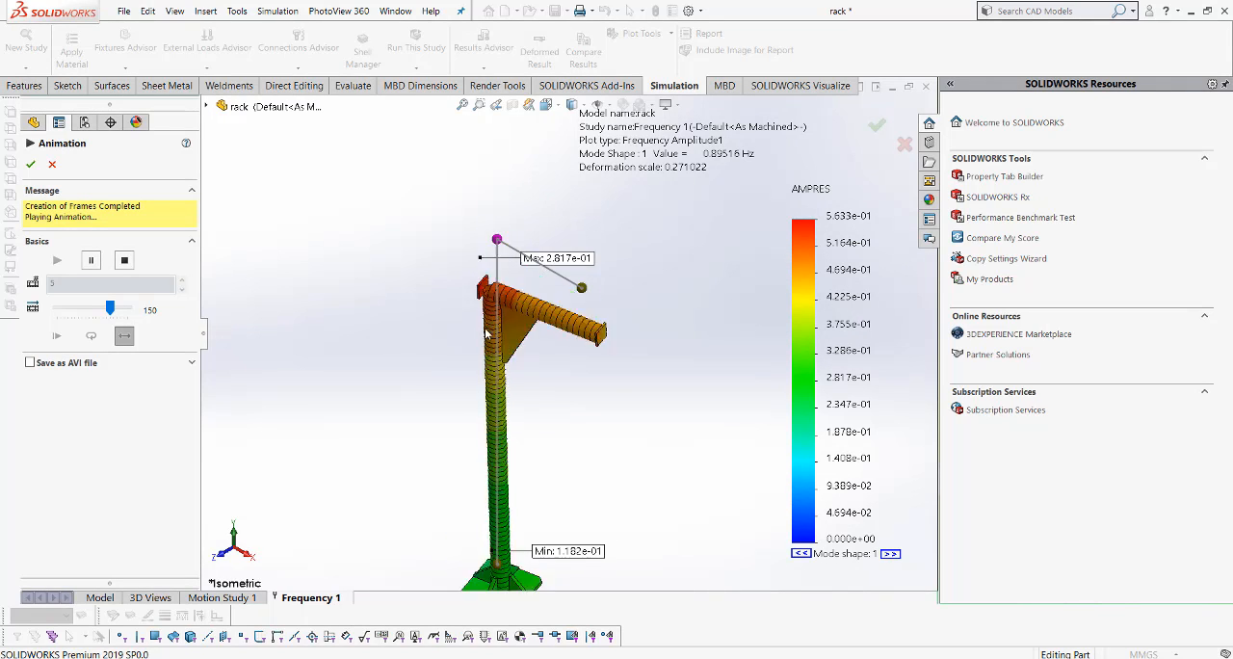
left_click(30, 163)
- Display the updated Amplitude2, Amplitude3, Amplitude4 and Amplitude5 plots one after another
double_click(121, 460)
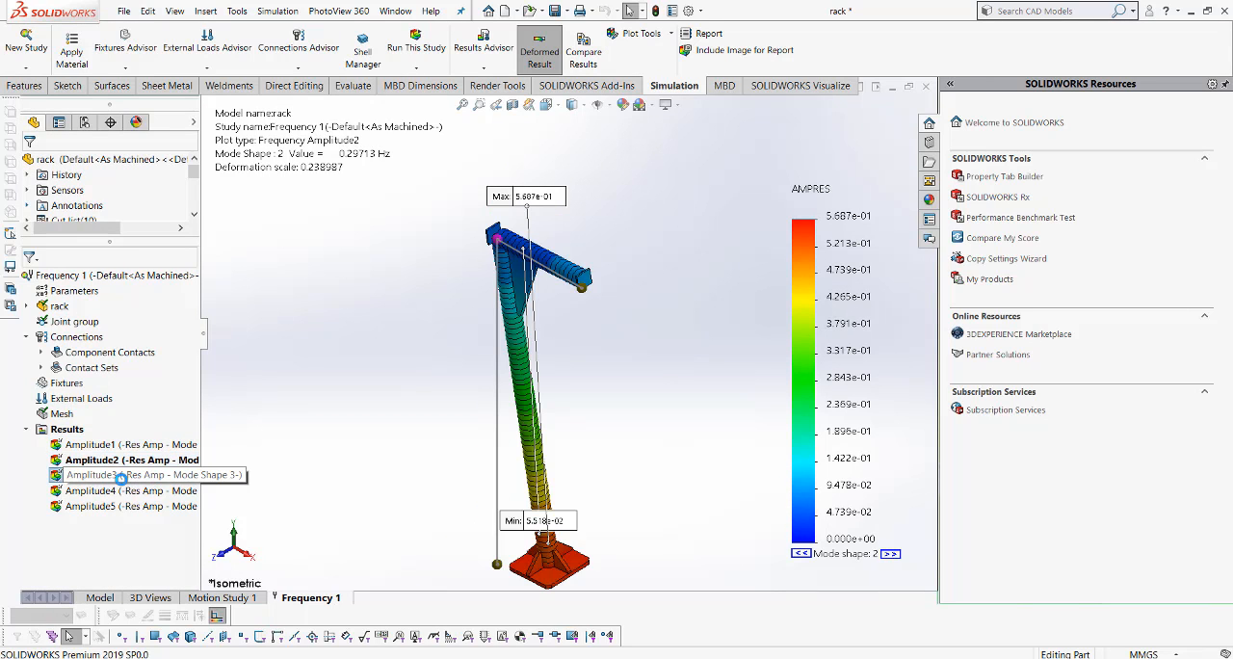
double_click(122, 475)
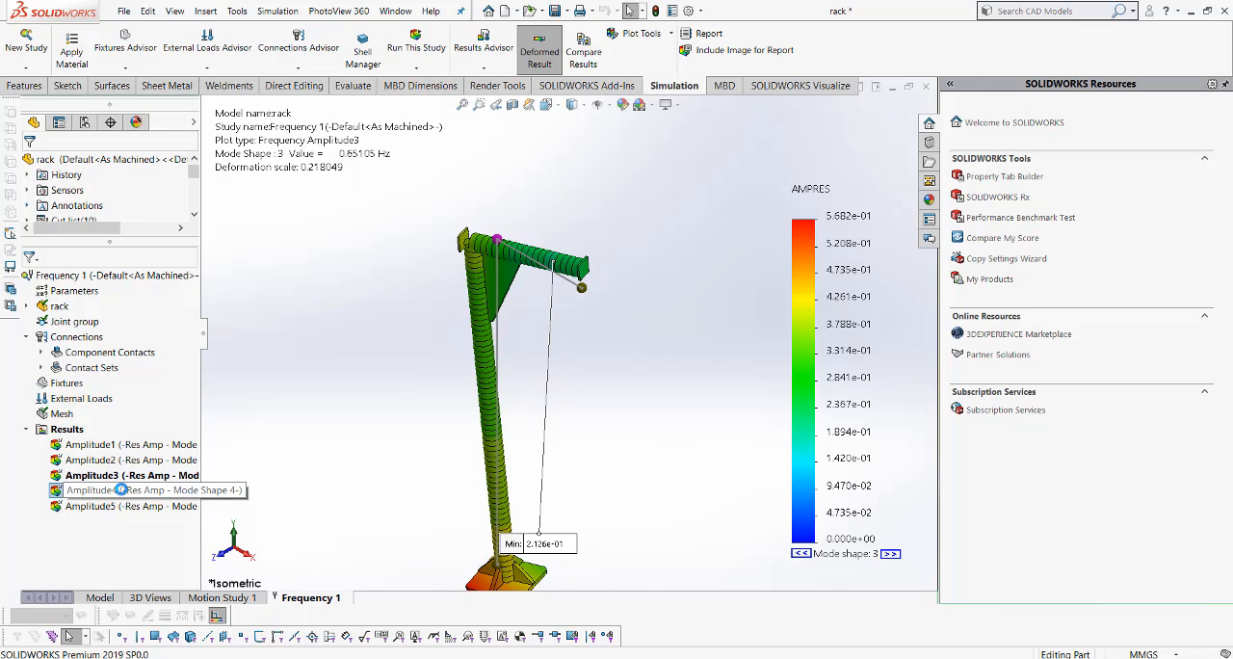
double_click(122, 490)
double_click(117, 506)
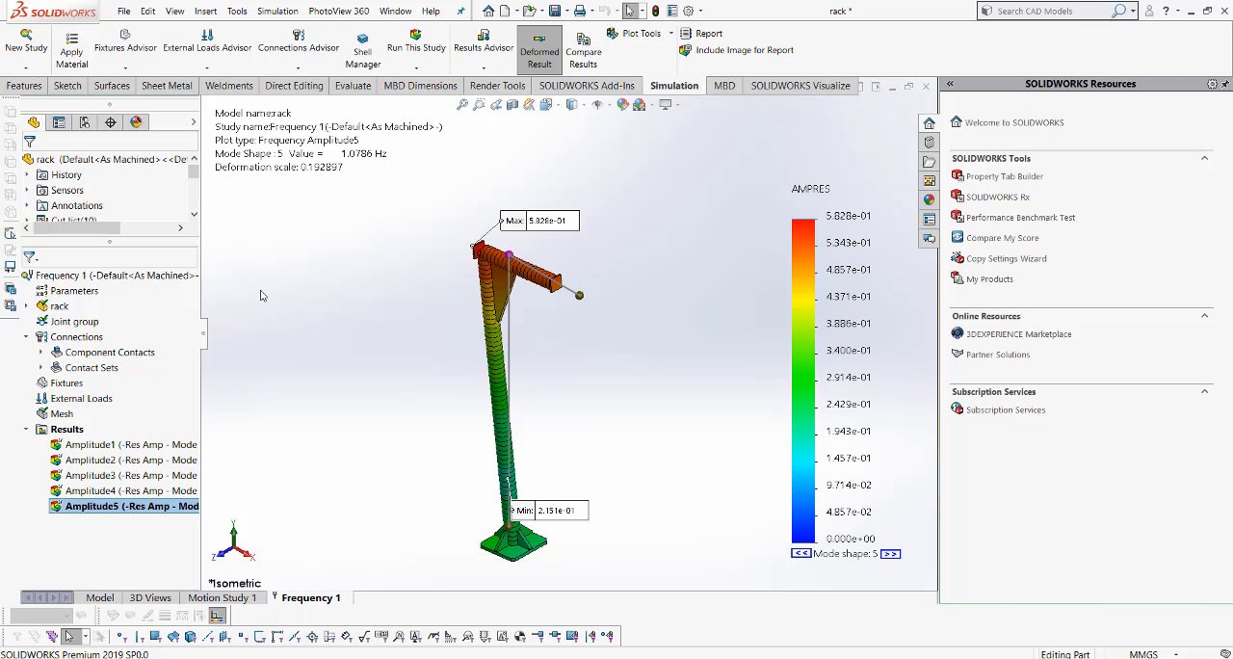
- Create a new Static study named Static 1 for the rack
left_click(28, 69)
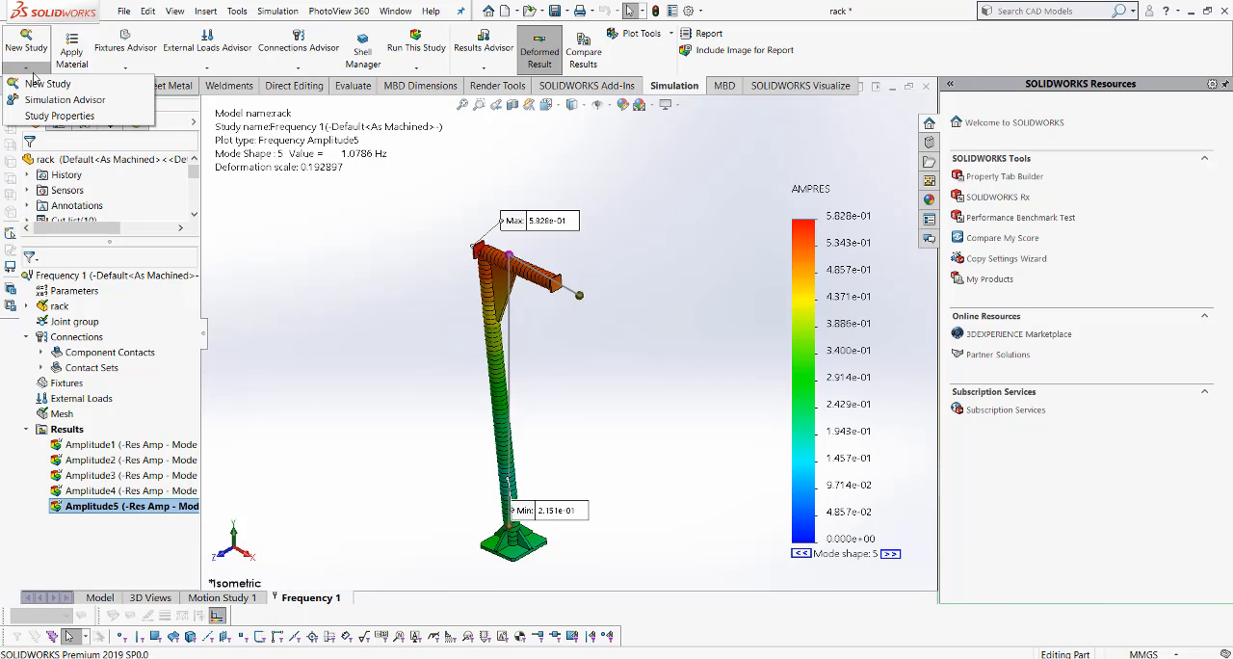
left_click(48, 85)
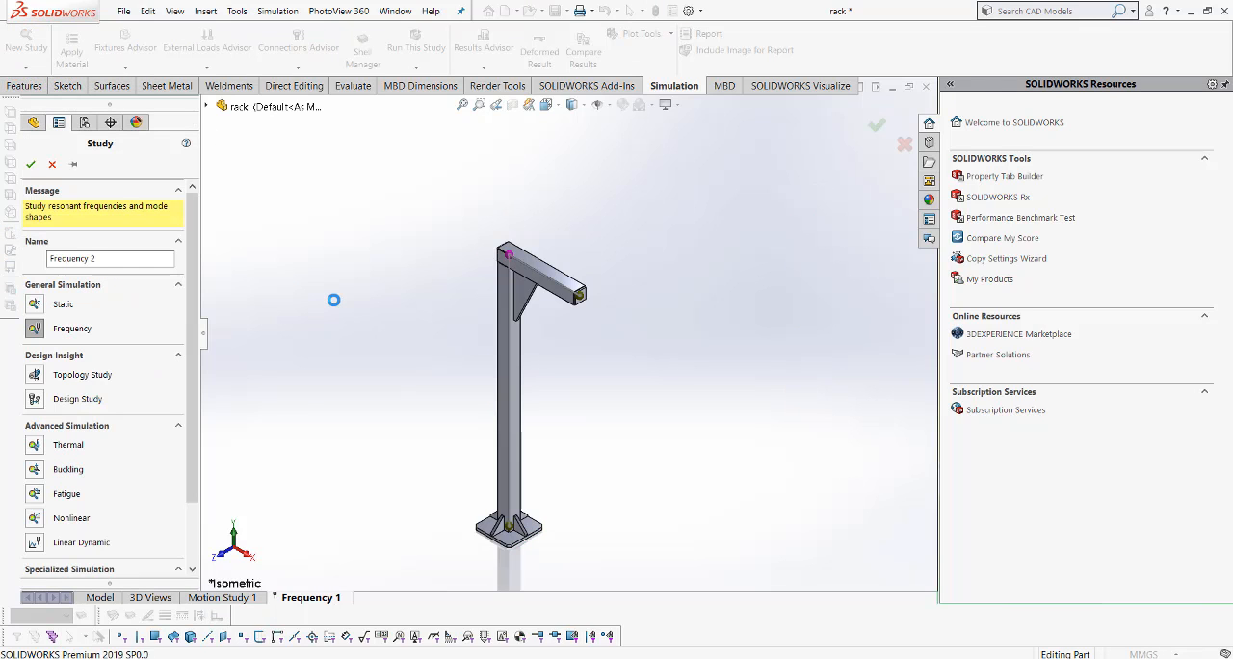
left_click(39, 305)
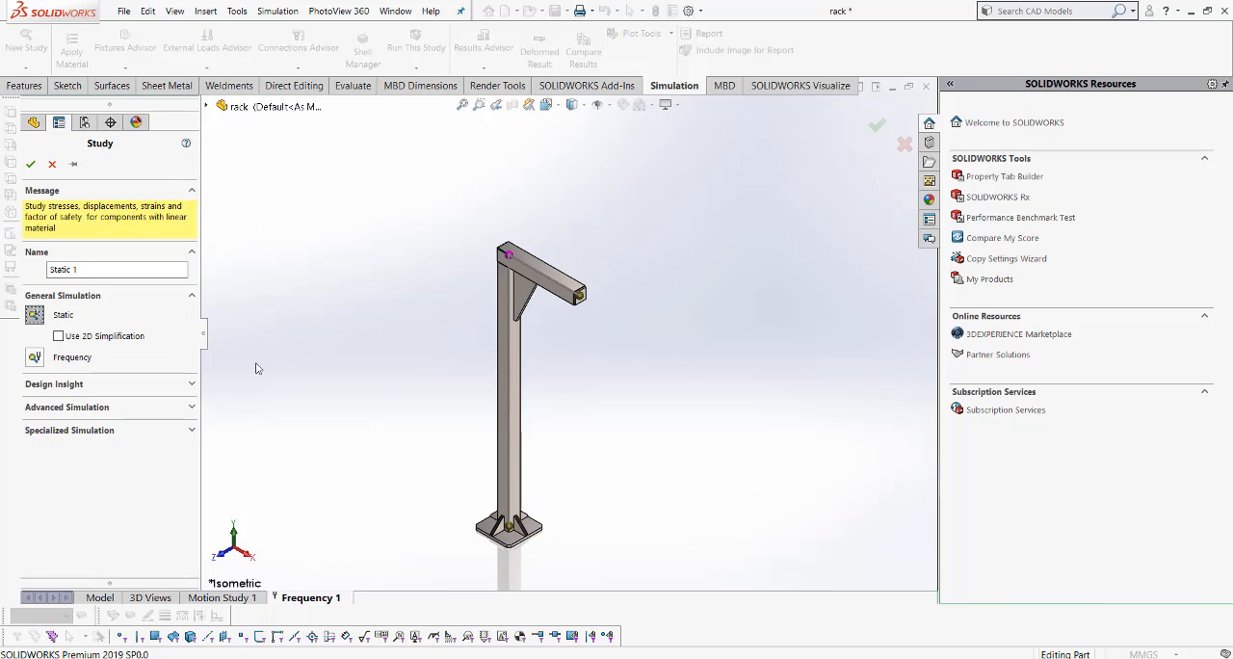
left_click(30, 164)
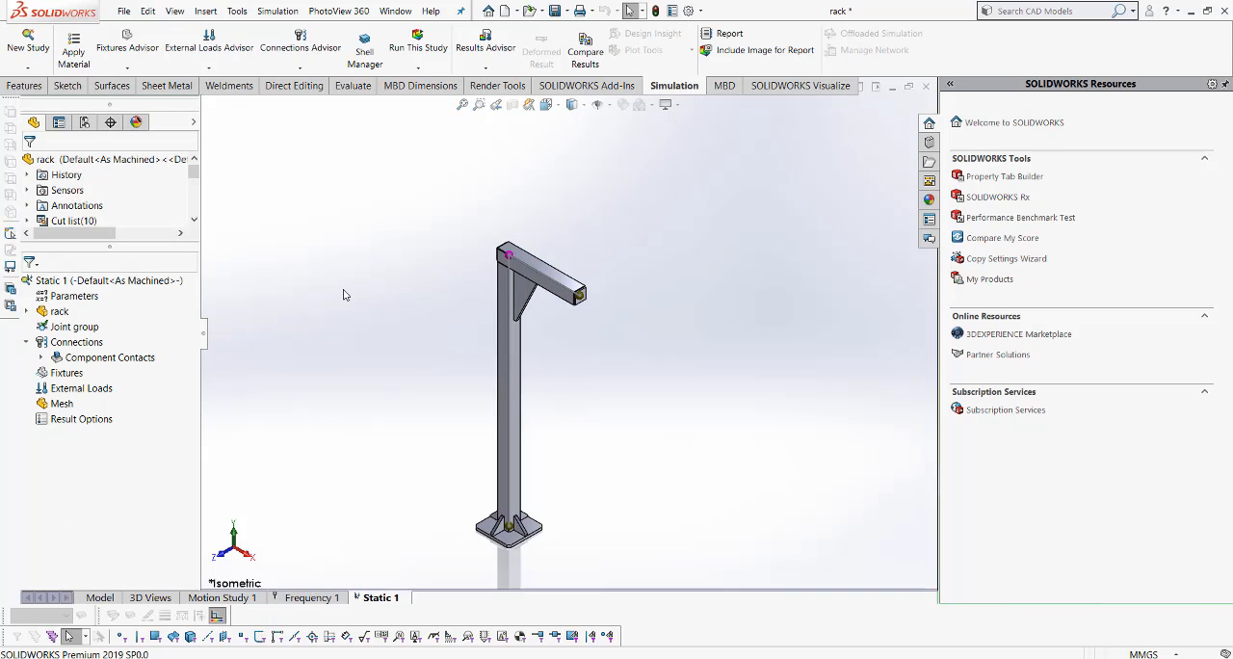
- Save the rack and copy the contact sets from the Frequency 1 study into the Static 1 study
left_click(554, 11)
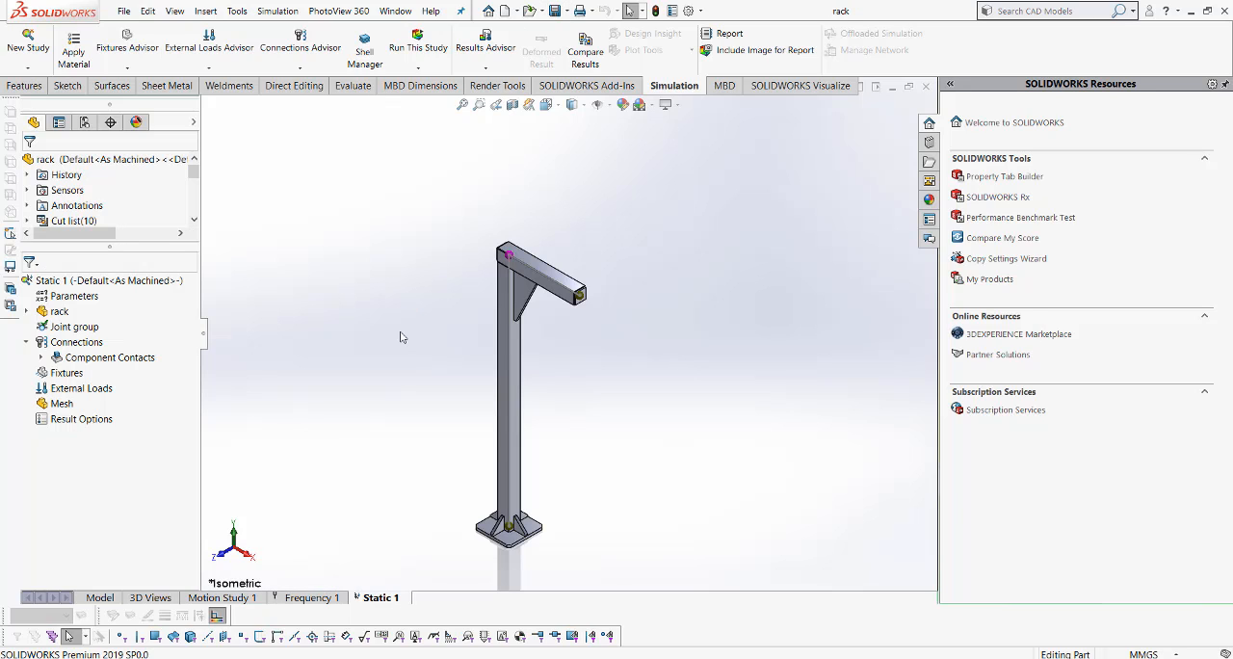
left_click(323, 597)
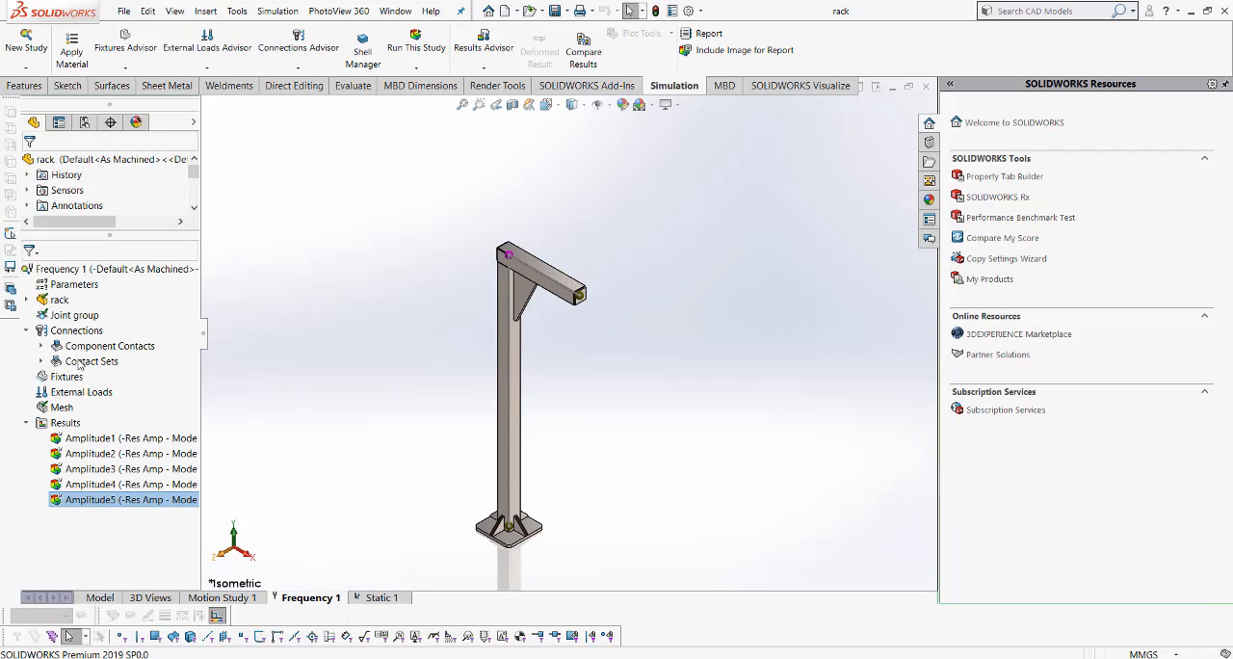
left_click(84, 361)
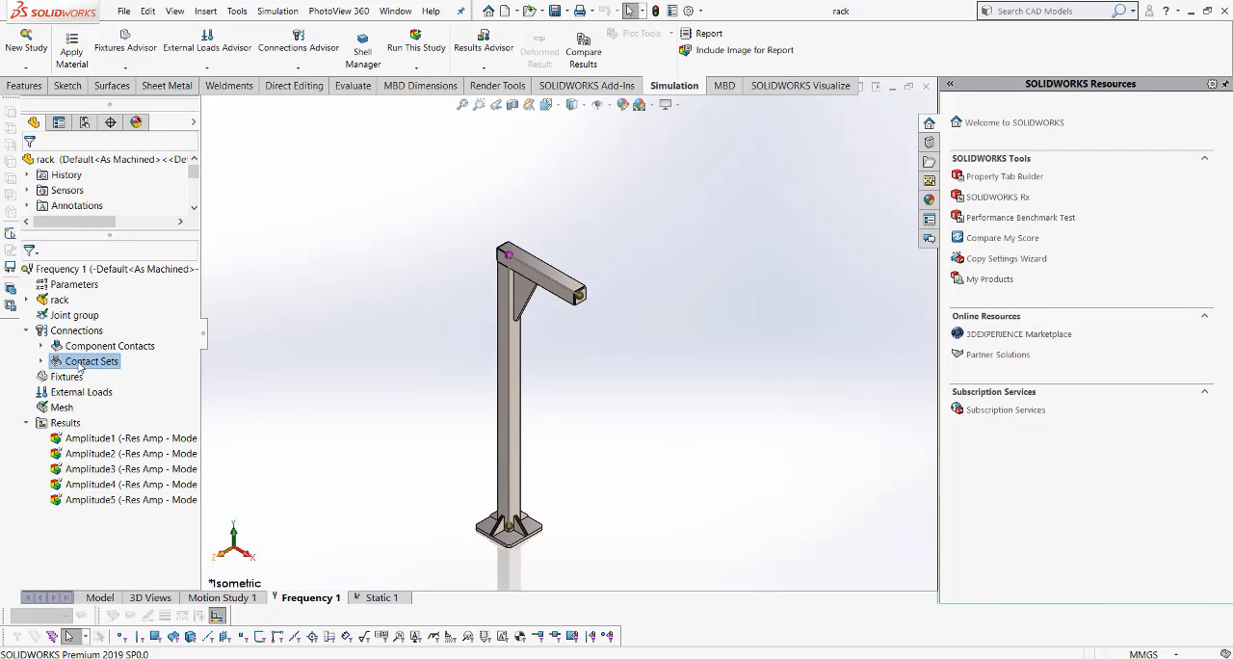
left_click_drag(79, 364, 380, 597)
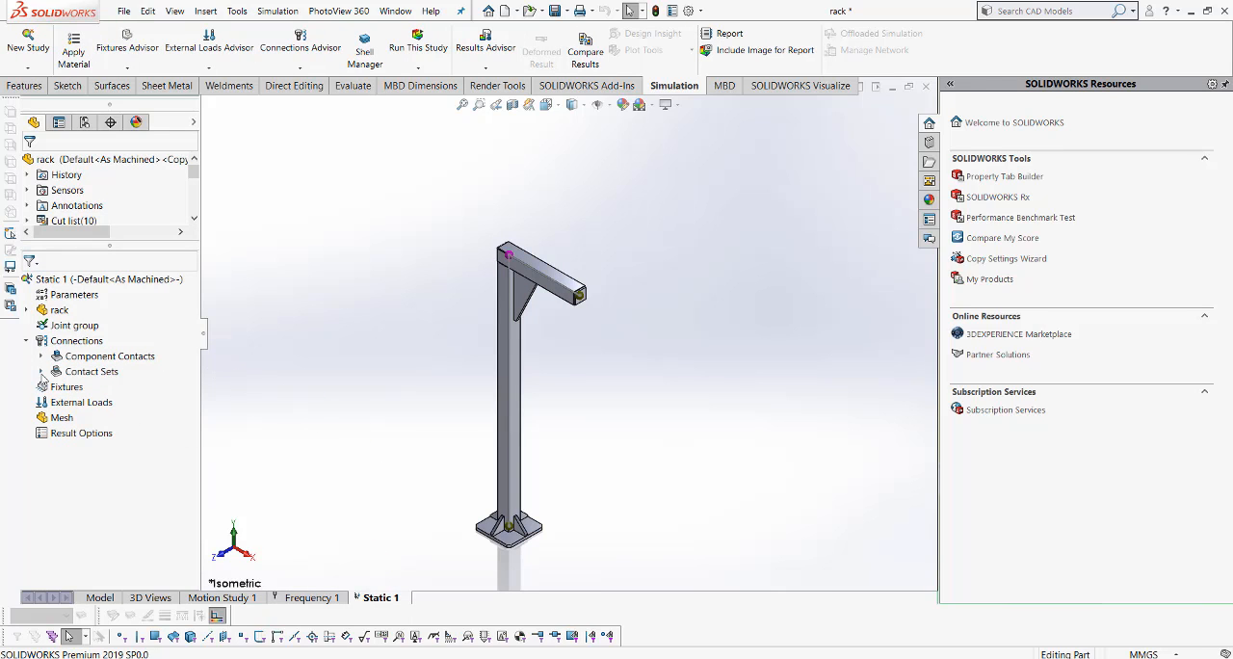
left_click(40, 371)
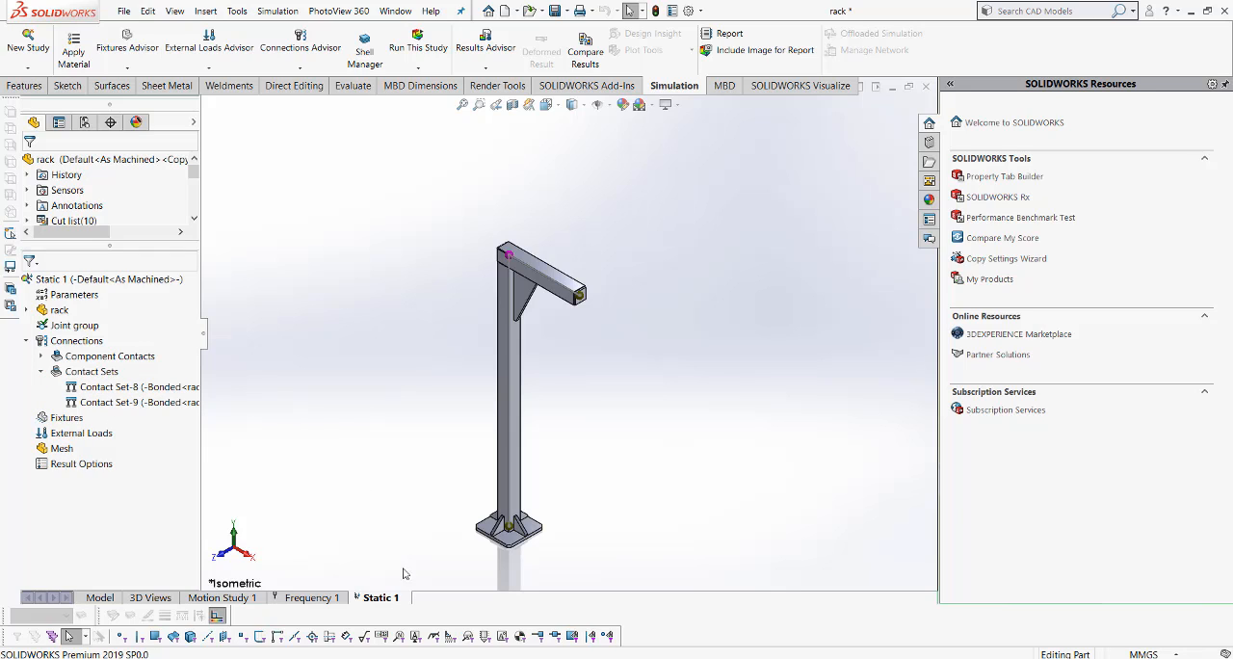
left_click(300, 598)
left_click(380, 597)
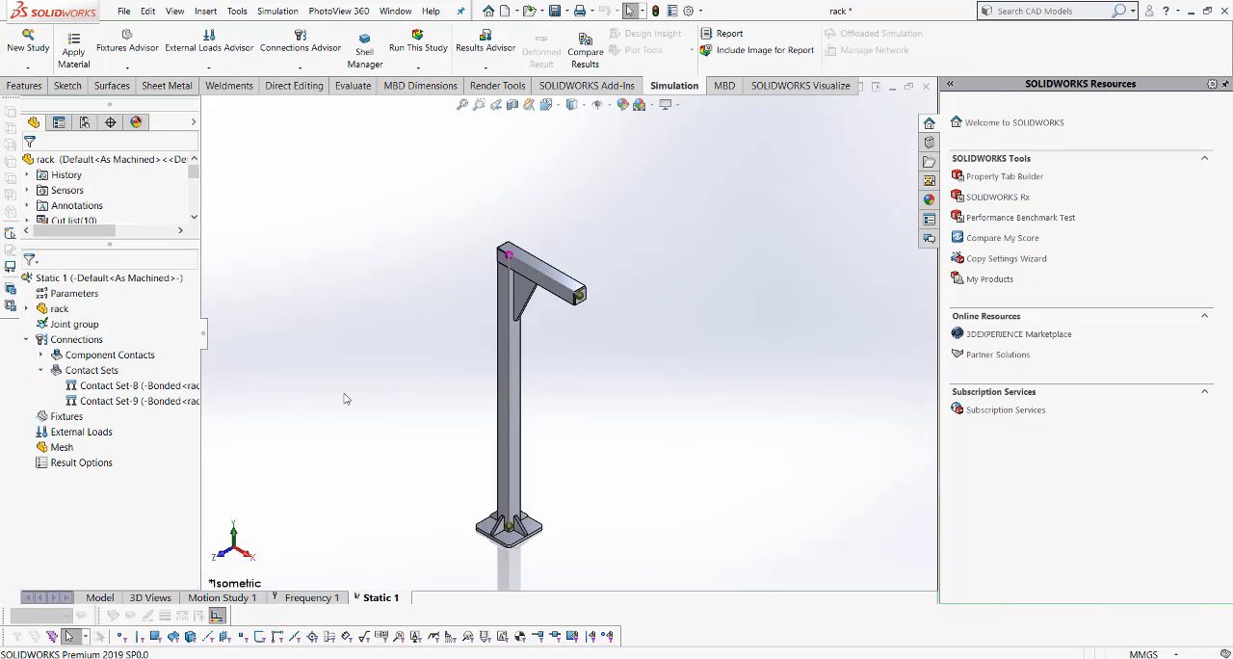
- Apply Alloy Steel to all bodies of the rack in the Static 1 study
scroll(554, 411, "down", 1)
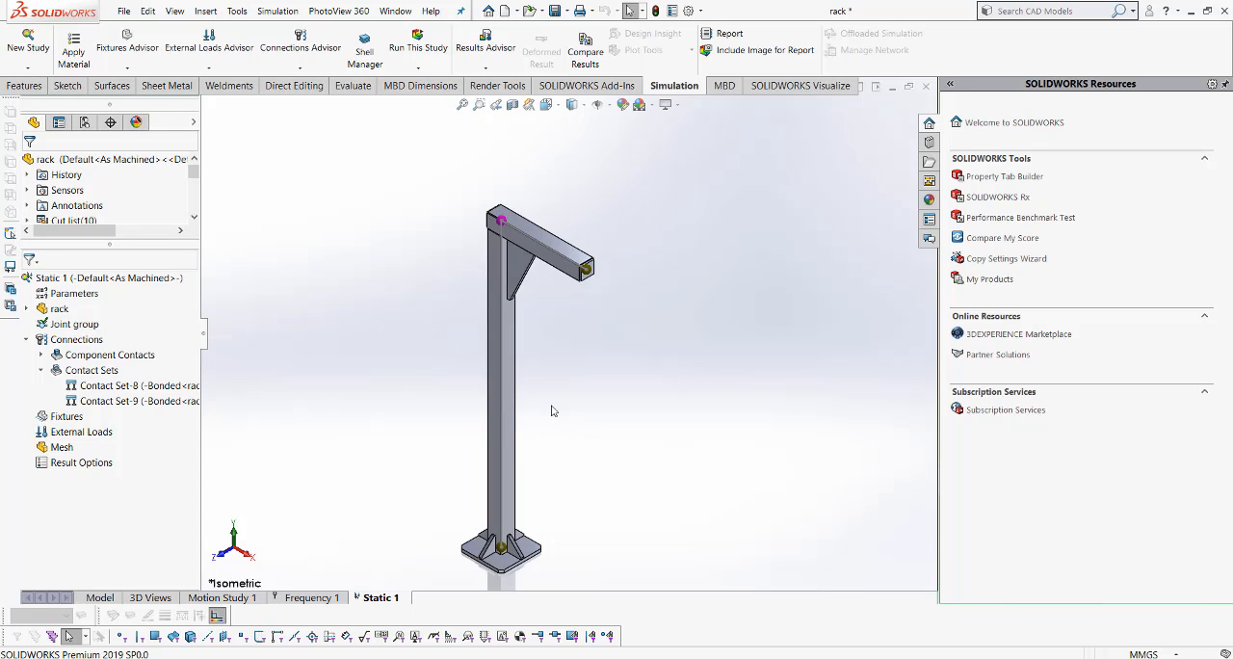
right_click(66, 312)
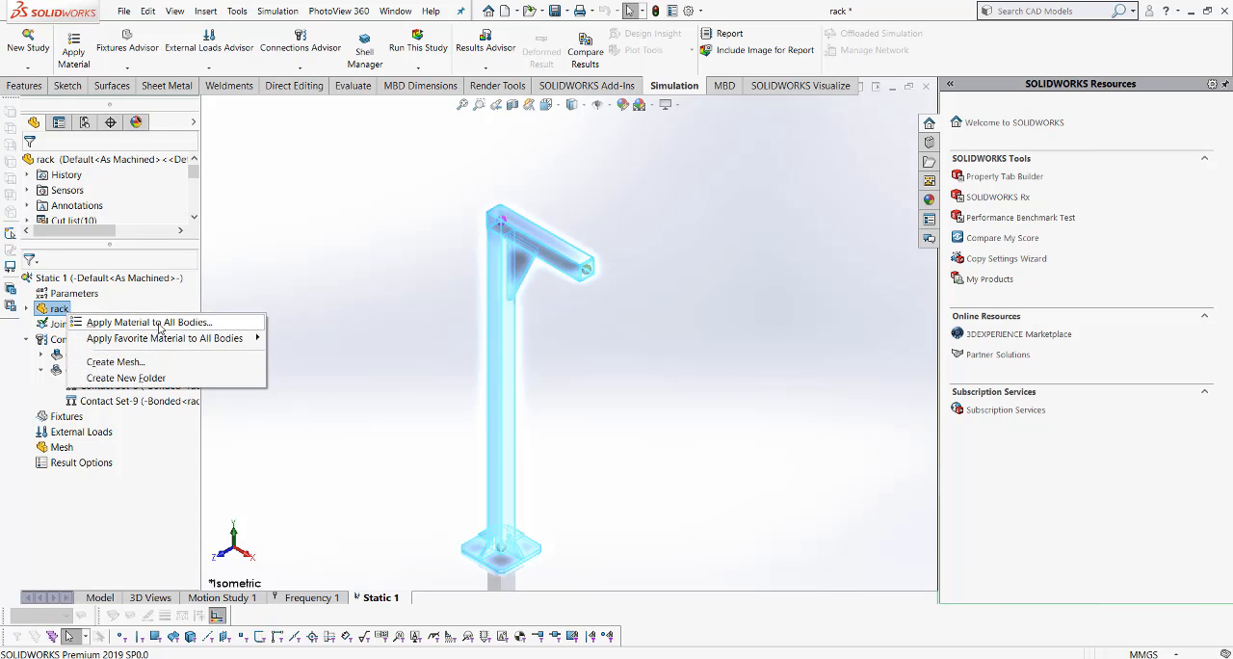
left_click(159, 326)
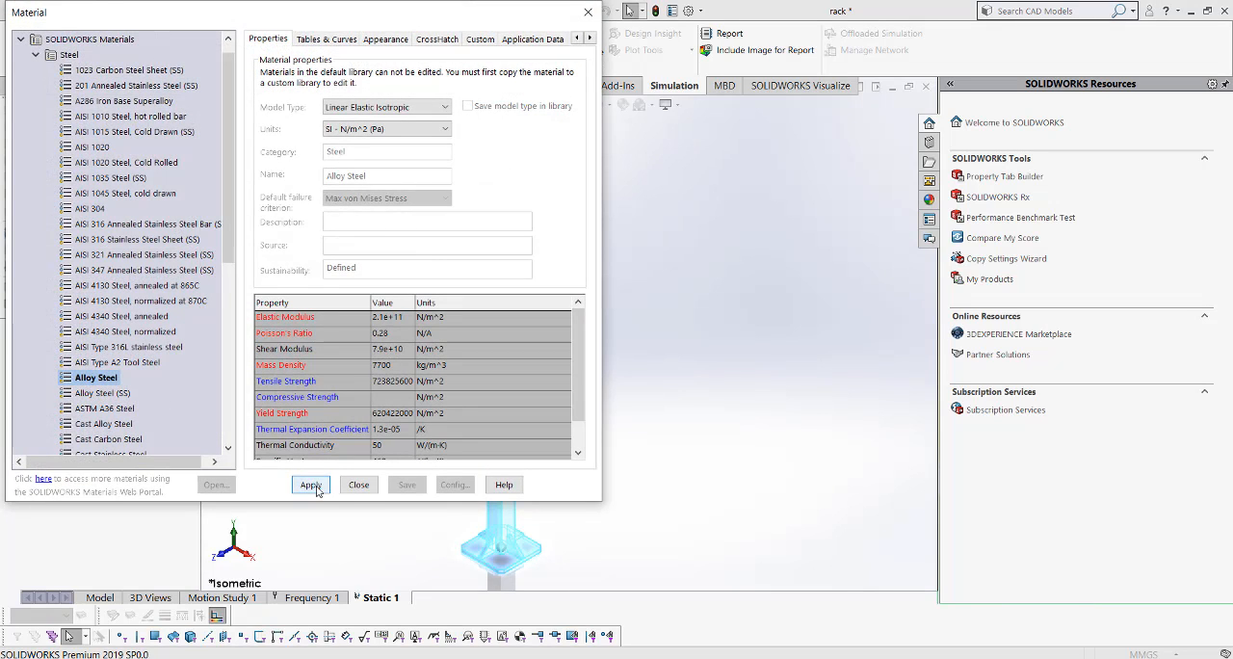
left_click(310, 485)
left_click(358, 484)
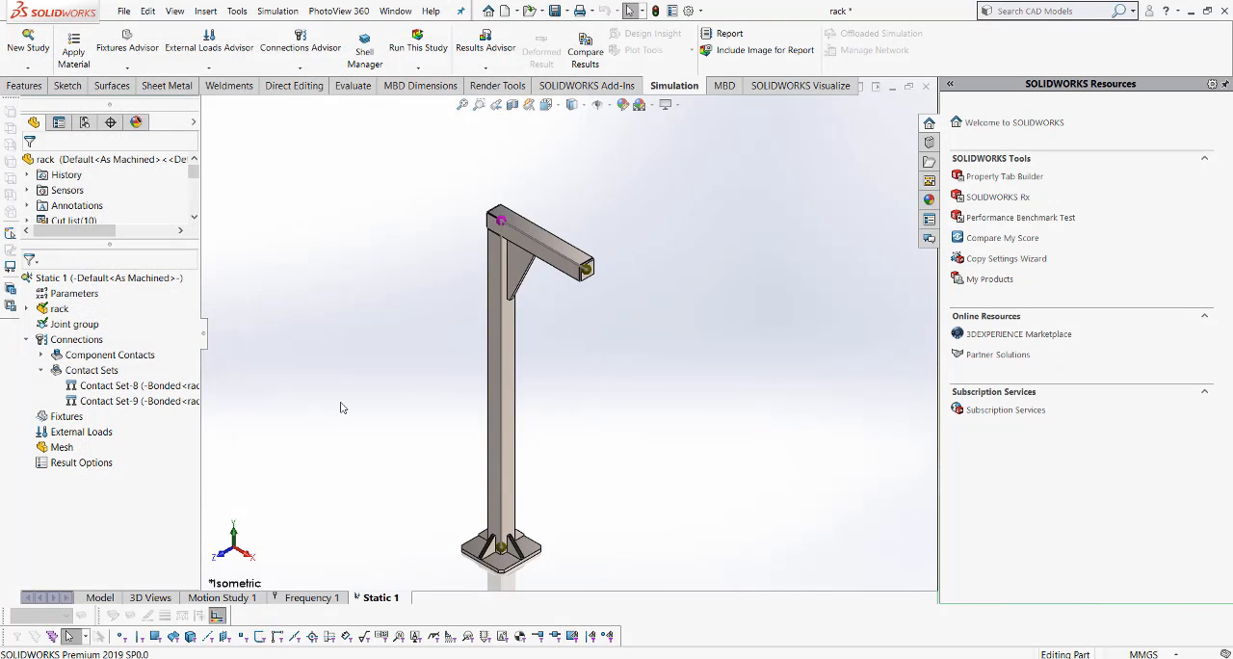
- Add a Fixed Geometry fixture to the underside face of the rack's base plate
right_click(68, 420)
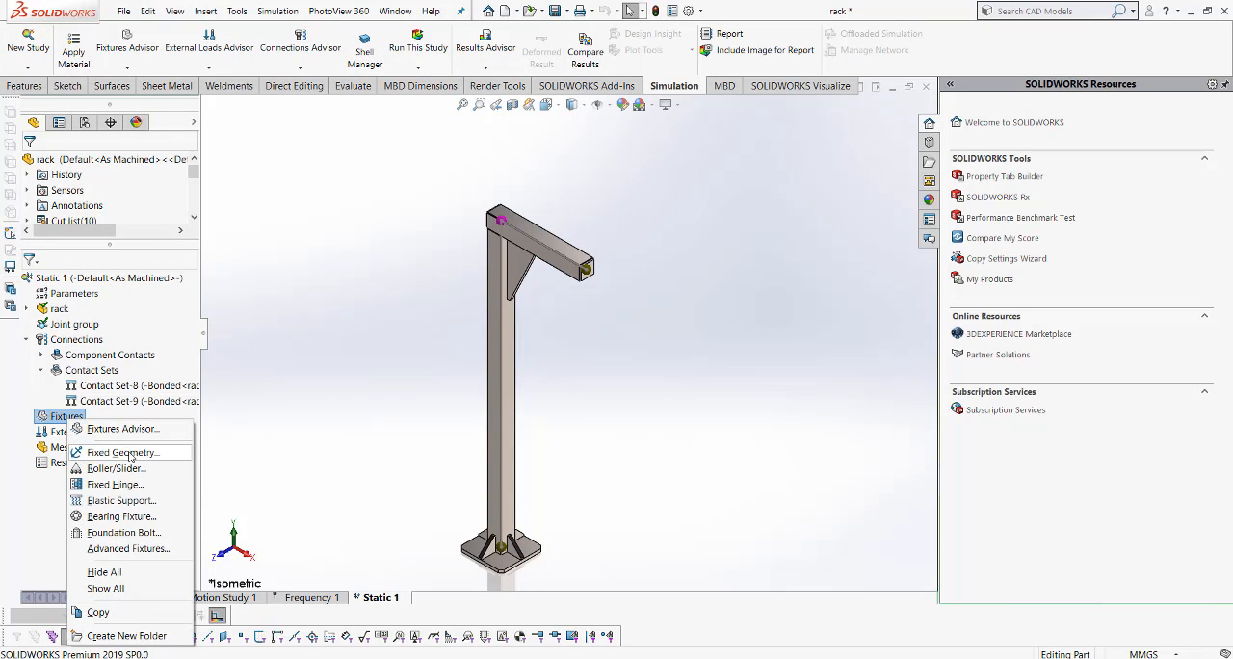
left_click(115, 451)
middle_click_drag(386, 341, 413, 261)
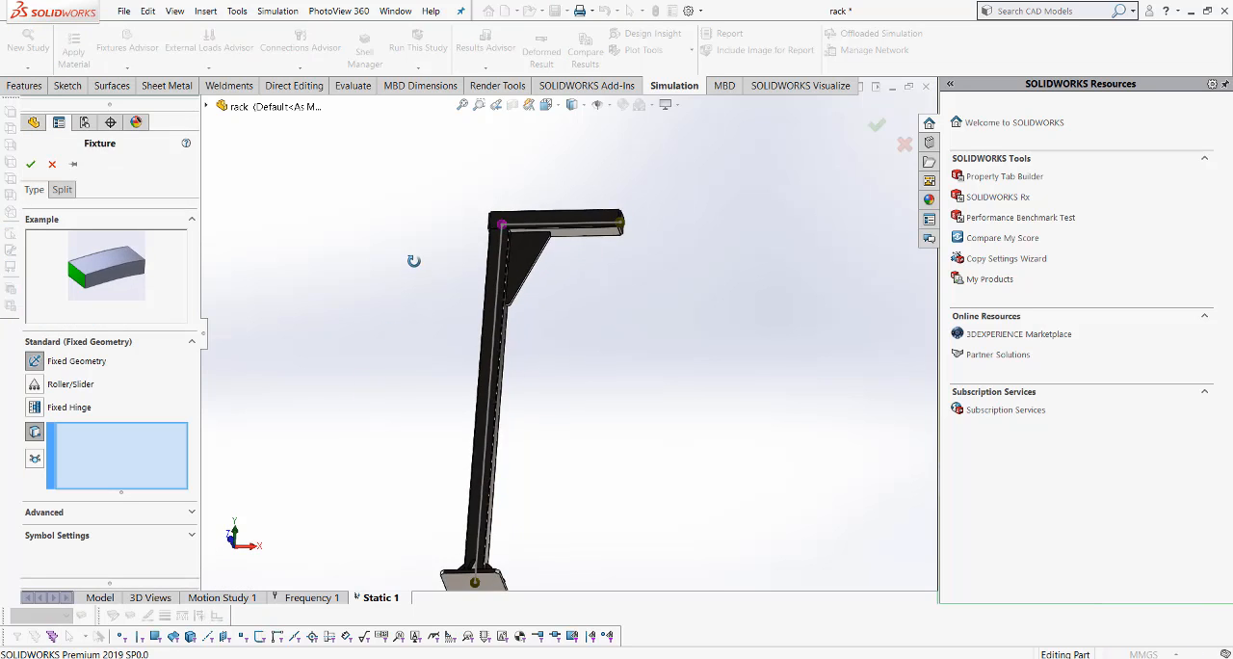
scroll(539, 438, "up", 2)
scroll(614, 551, "down", 2)
left_click(463, 481)
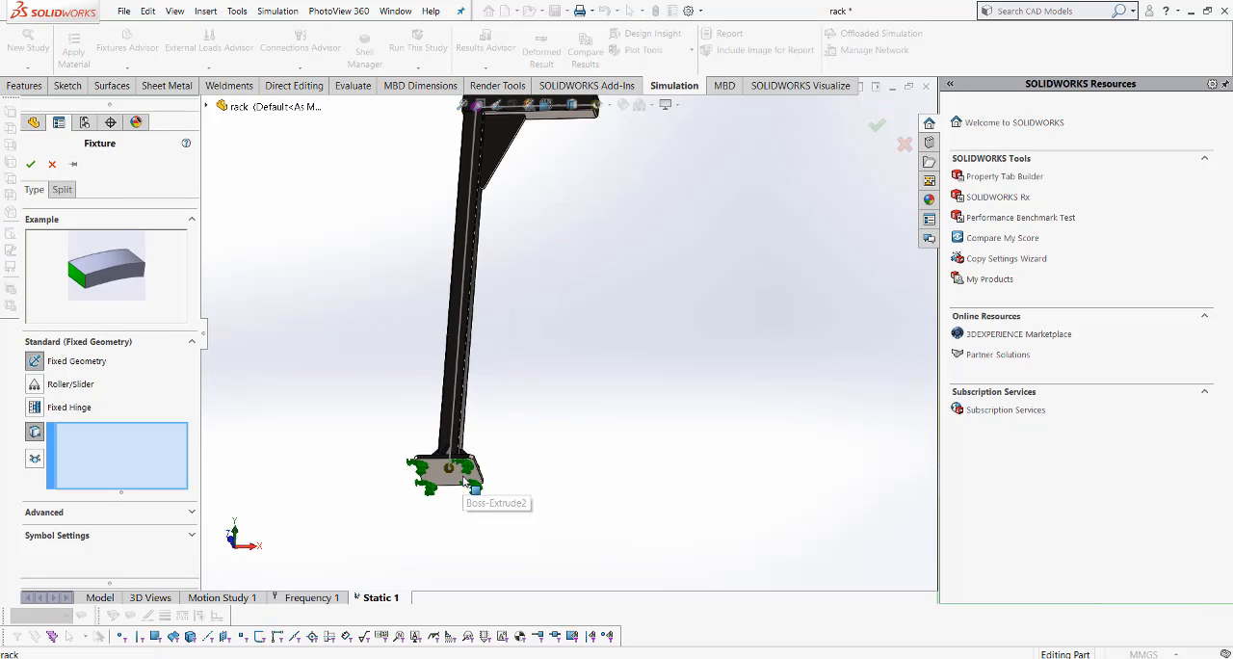
left_click(31, 165)
- Start a force load on joints and select the joint where the post meets the horizontal beam
middle_click_drag(528, 316, 527, 238)
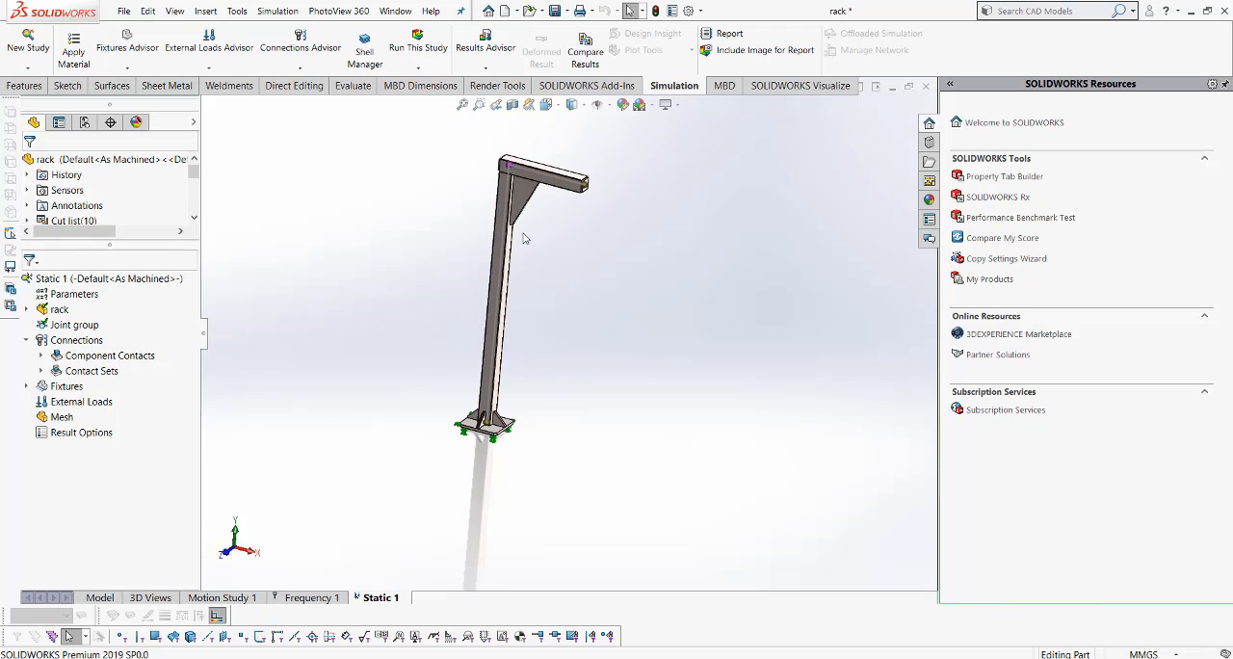
right_click(80, 404)
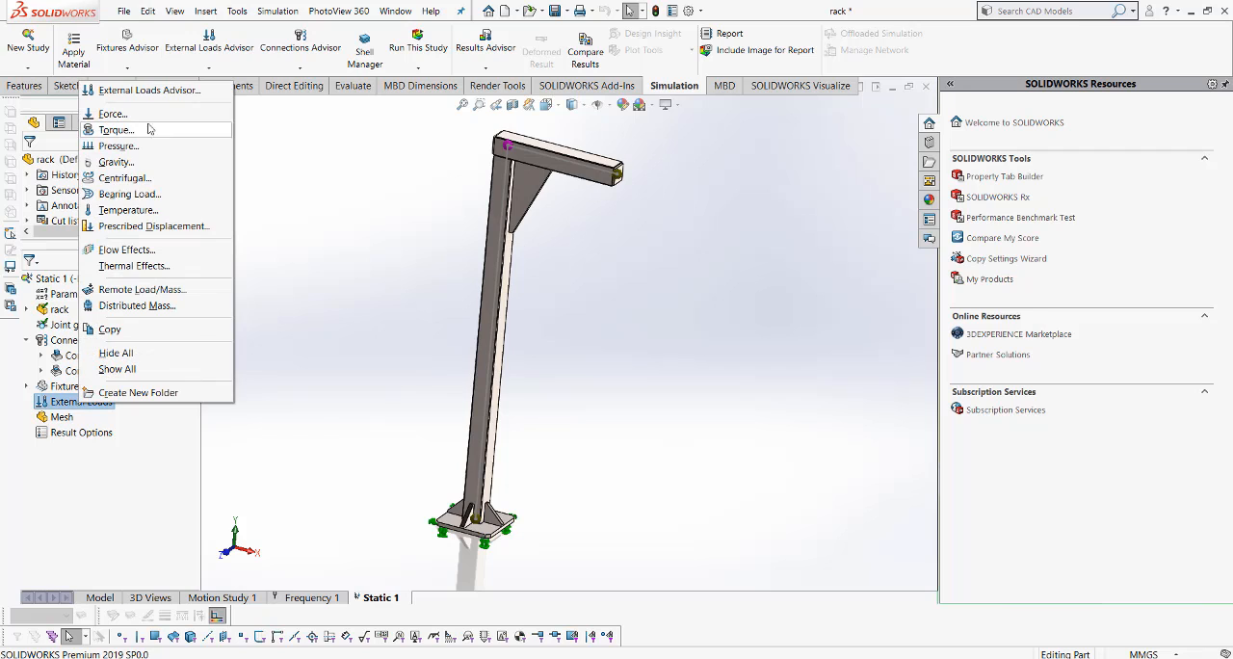
left_click(112, 114)
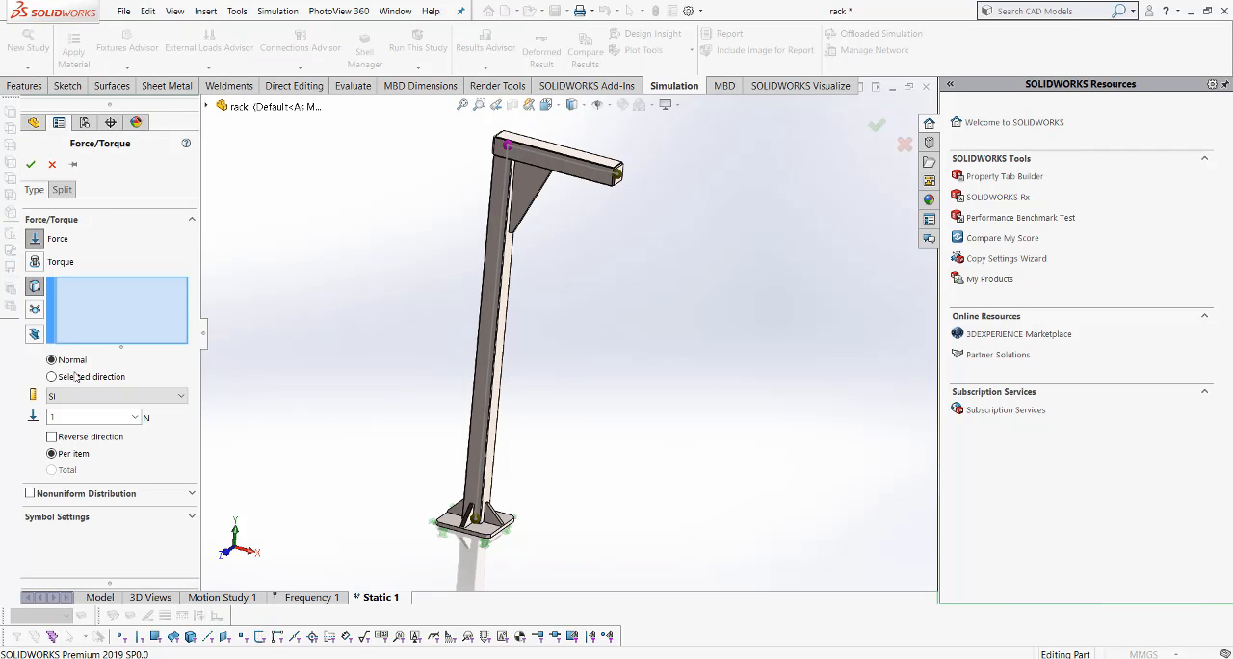
left_click(34, 309)
scroll(440, 192, "down", 2)
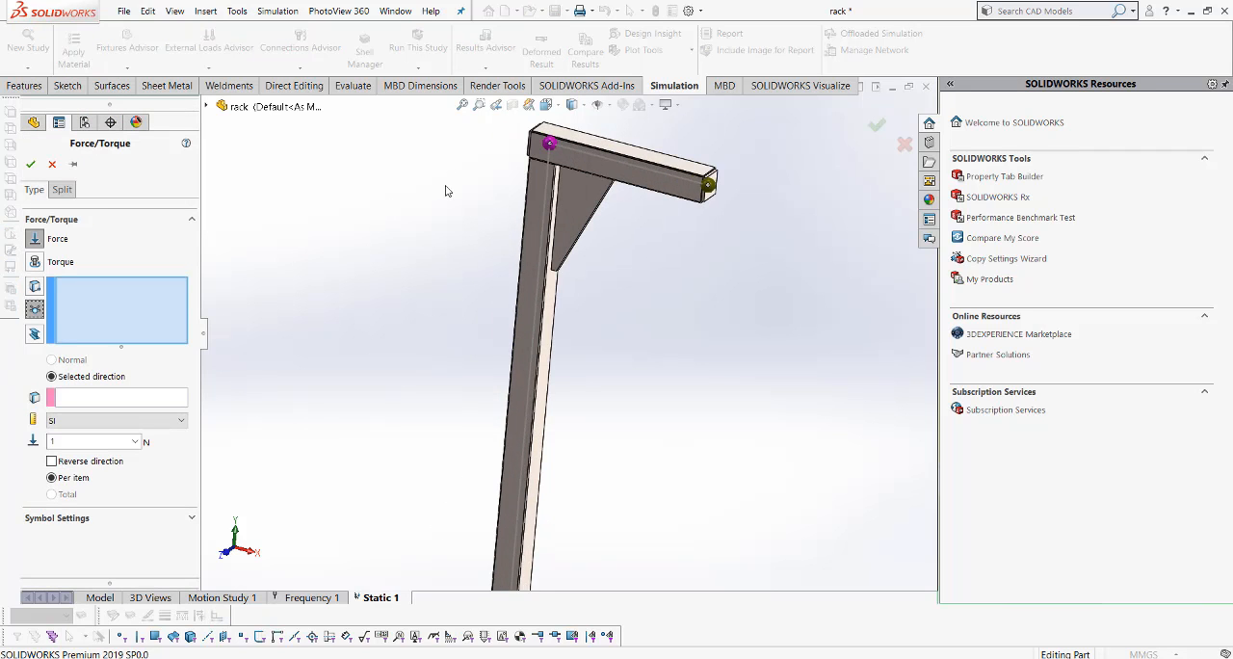
scroll(568, 157, "down", 2)
left_click(576, 145)
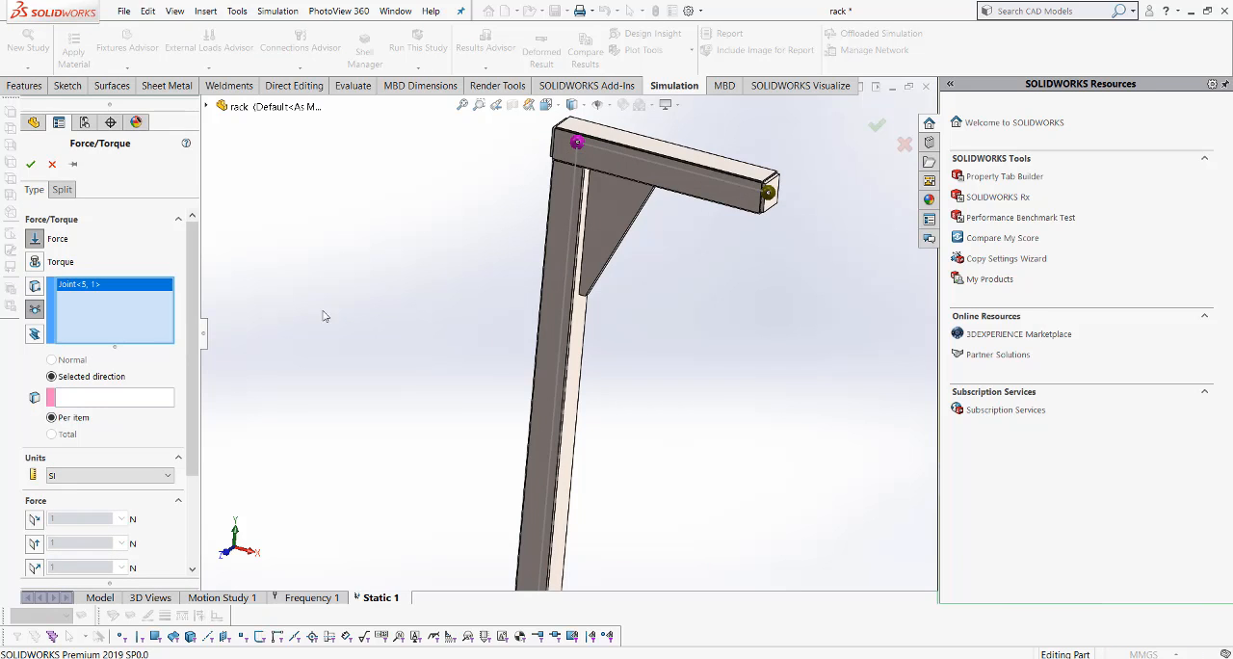
- Use the Right Plane as the force's direction reference, set 50 N normal to it, and apply the joint load
left_click(82, 397)
scroll(435, 282, "up", 3)
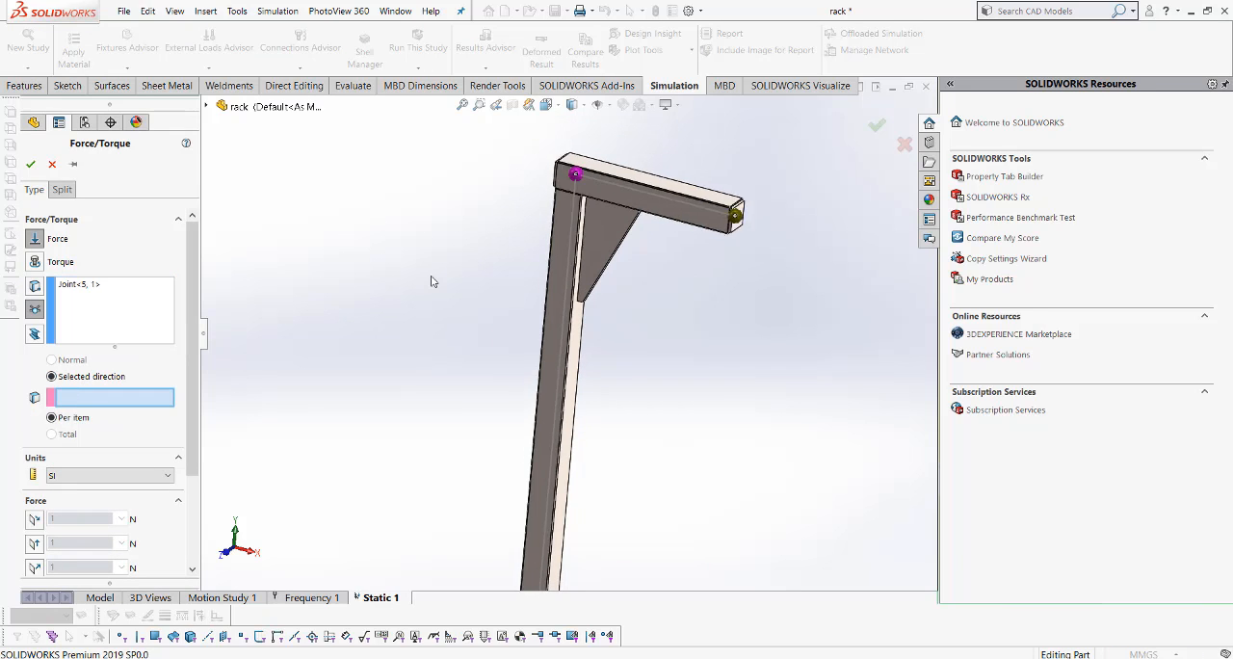
left_click(207, 106)
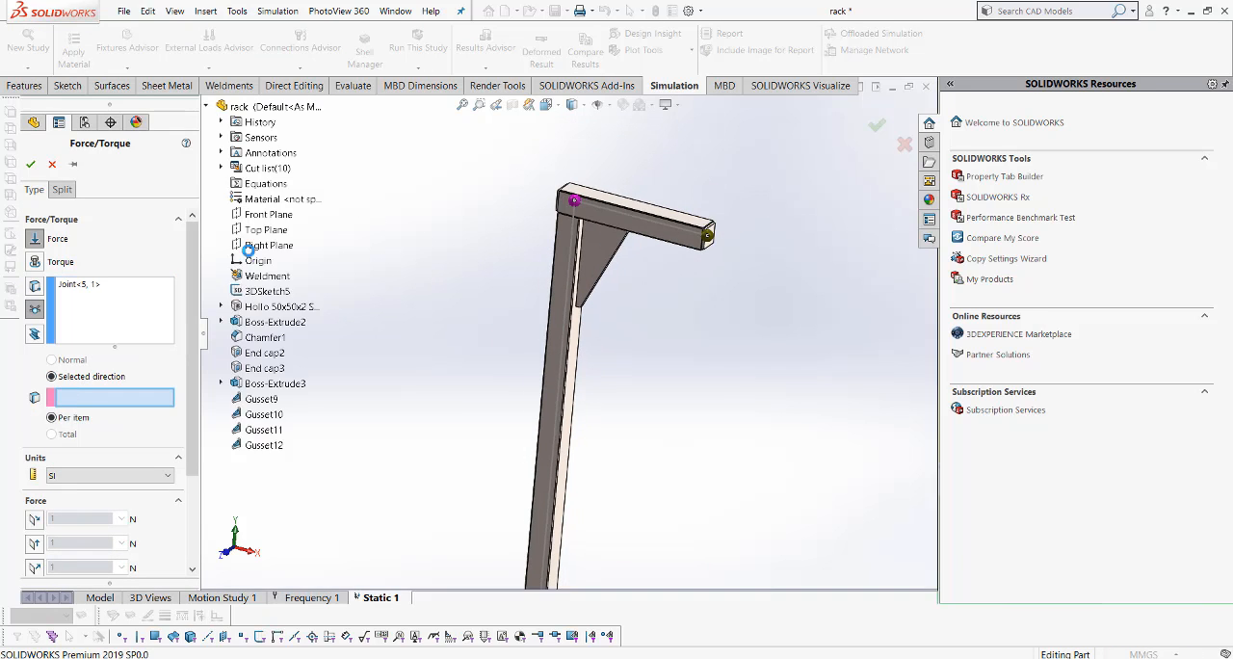
left_click(269, 244)
scroll(598, 335, "up", 2)
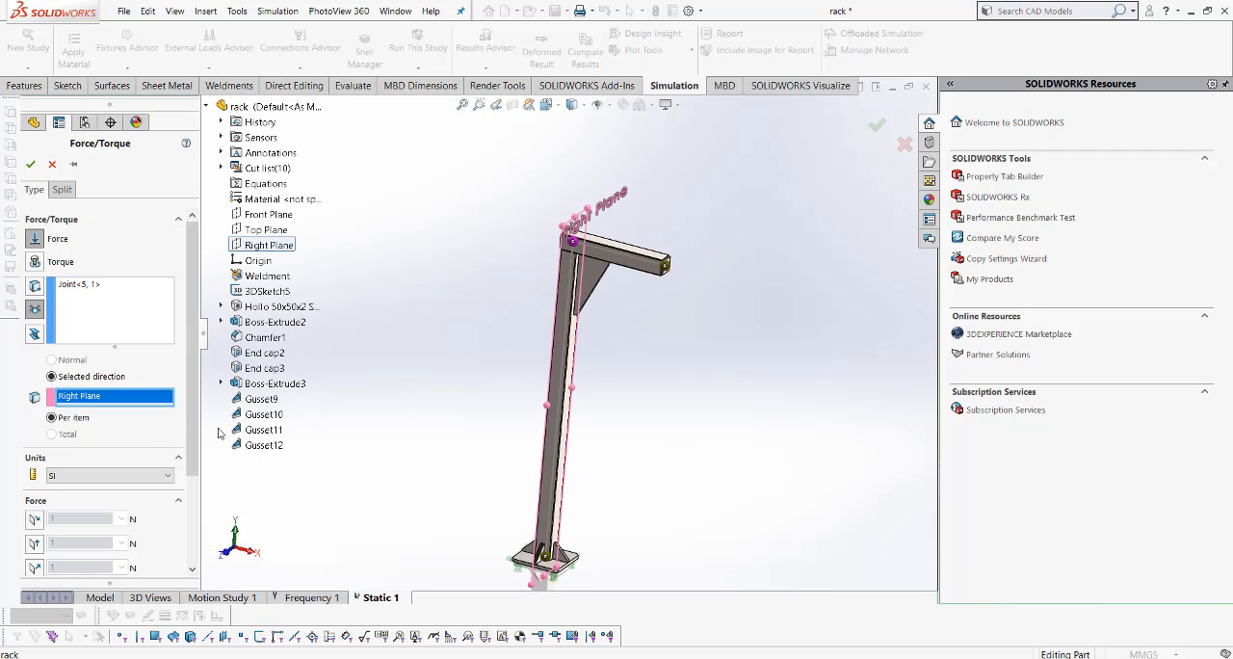
scroll(191, 400, "down", 3)
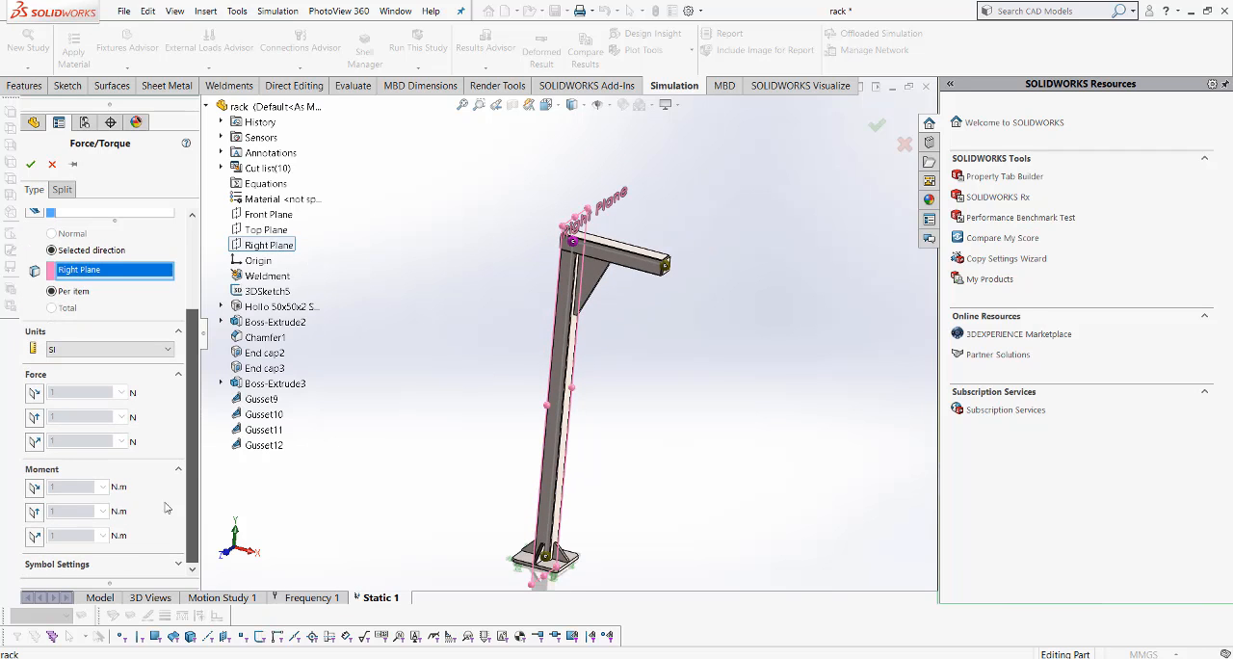
left_click(34, 442)
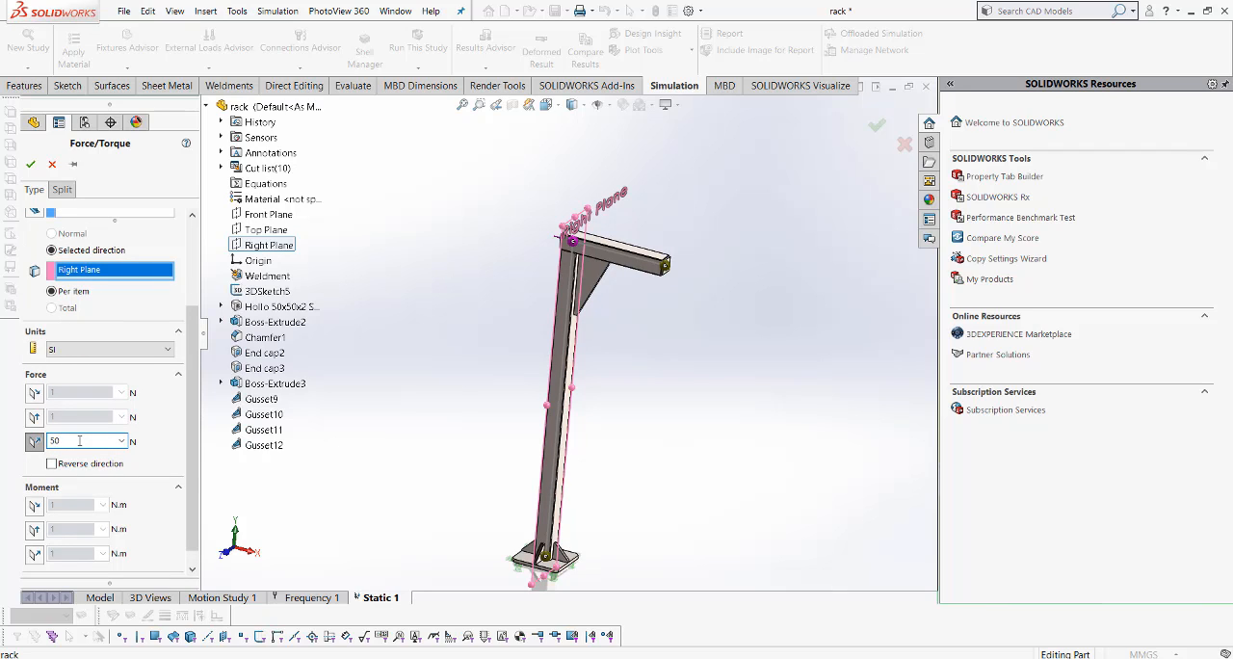
scroll(176, 481, "down", 1)
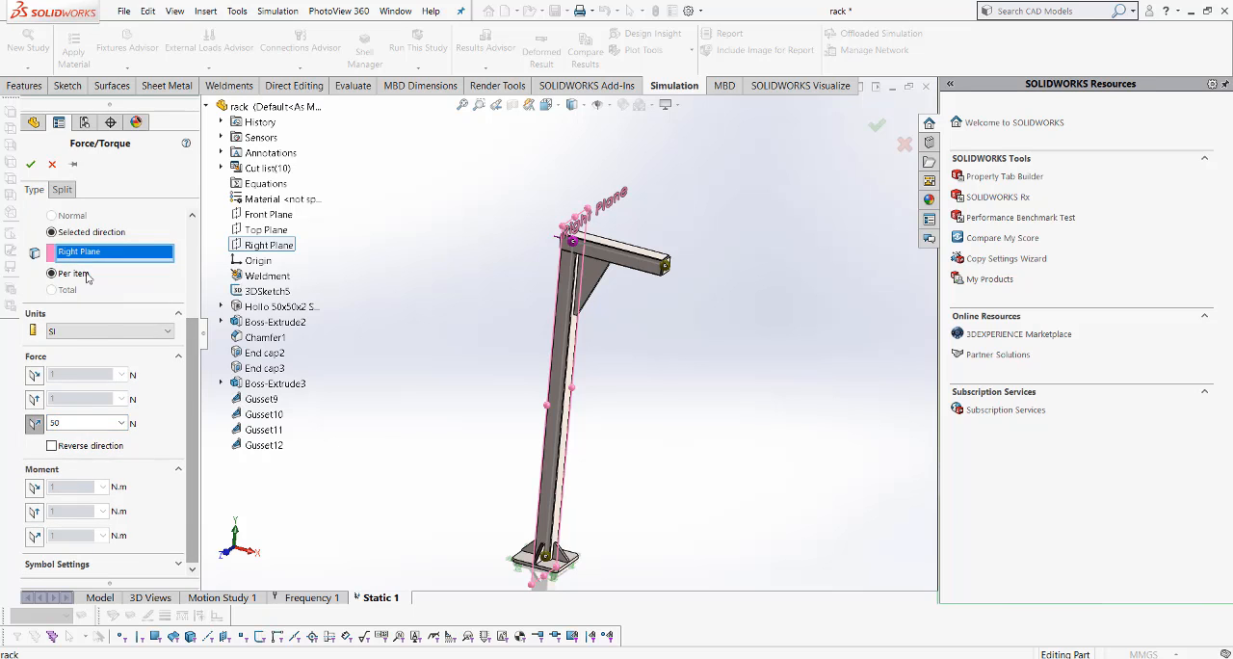
scroll(519, 306, "down", 5)
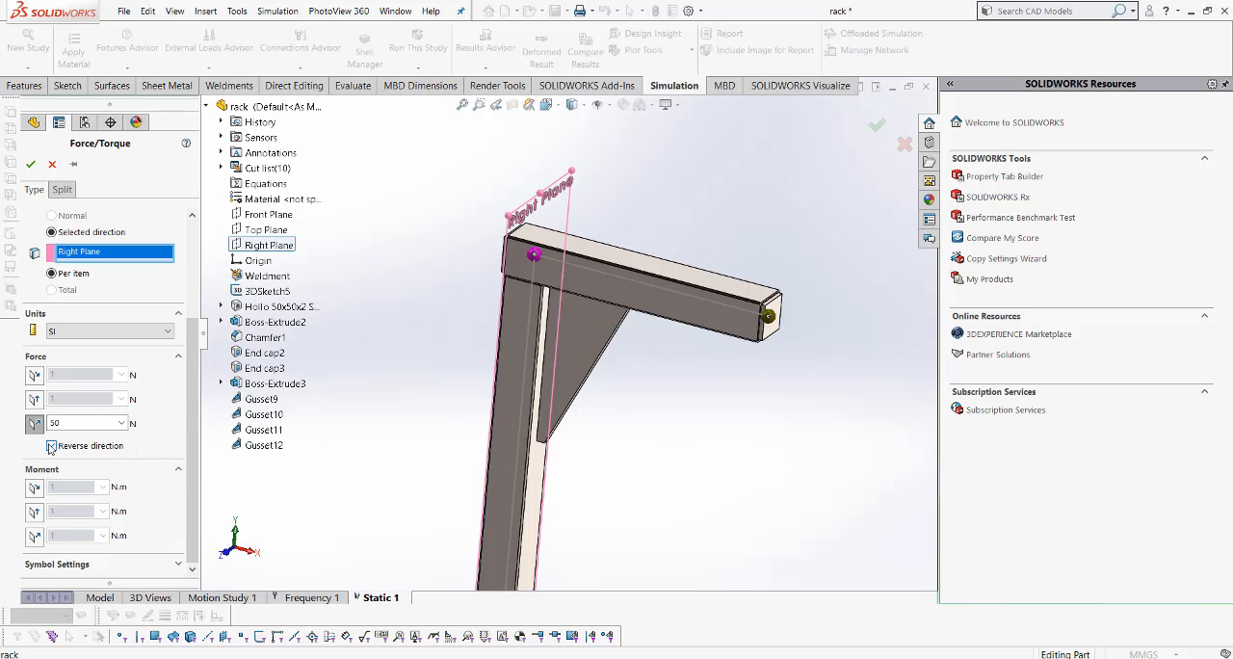
scroll(453, 301, "down", 5)
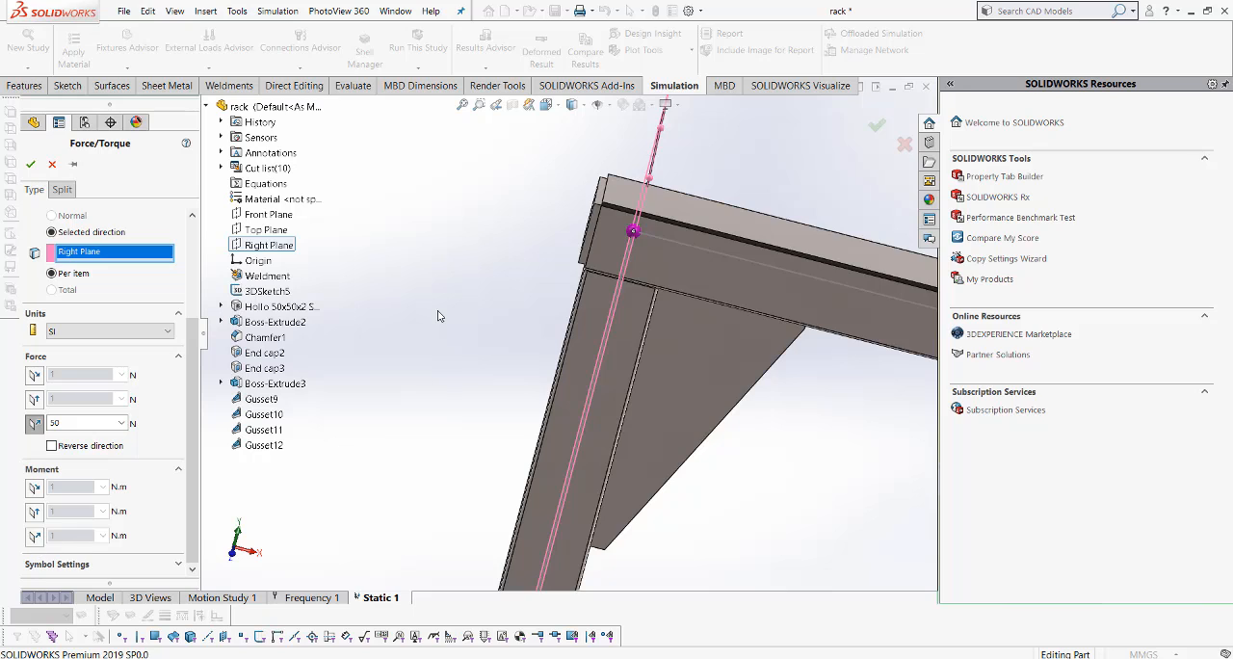
scroll(437, 311, "up", 4)
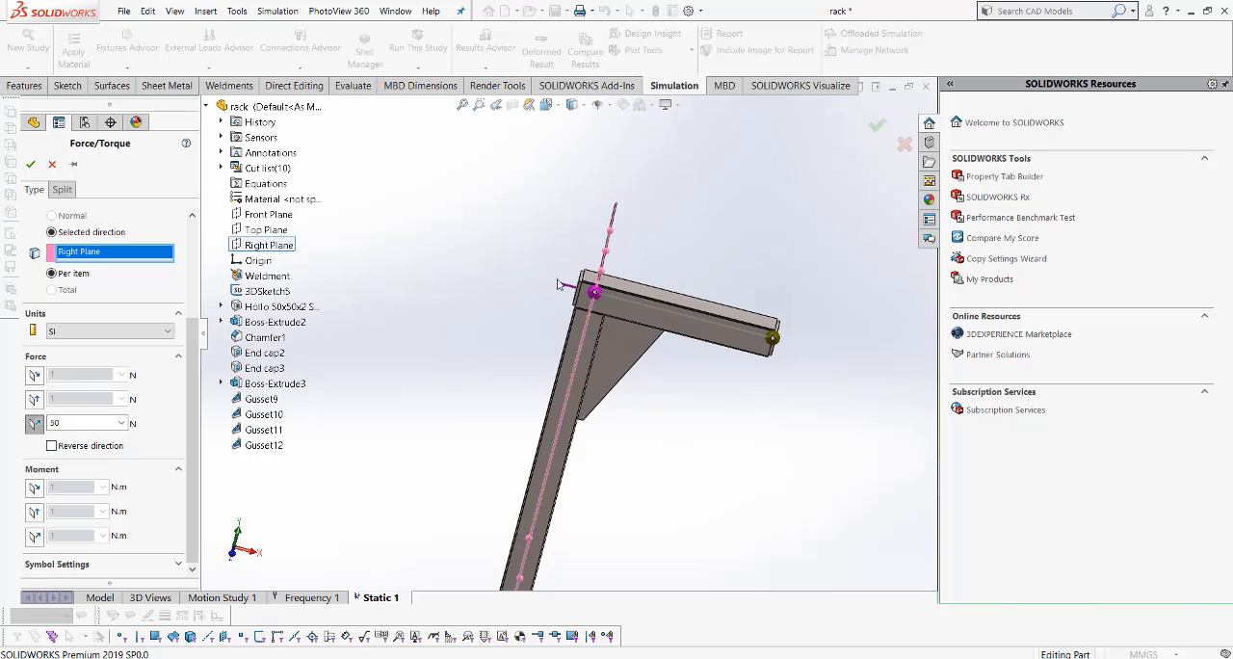
left_click(30, 164)
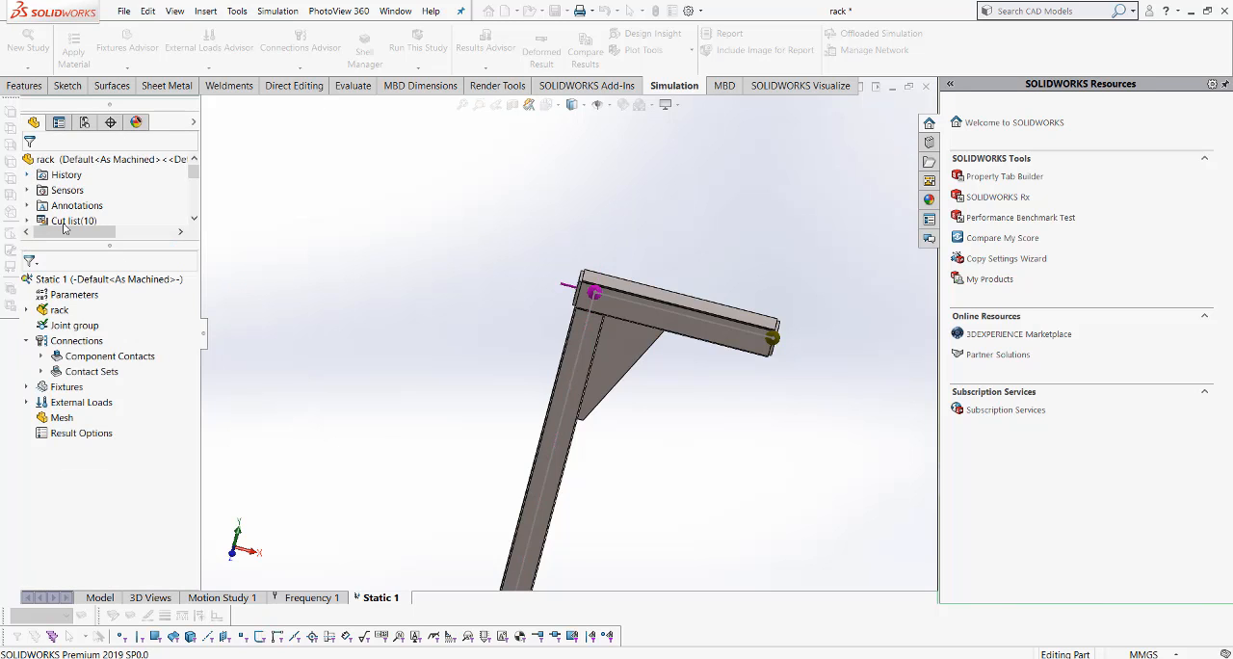
- Start a new force load on beams and select the rack's horizontal square-tube beam
right_click(63, 404)
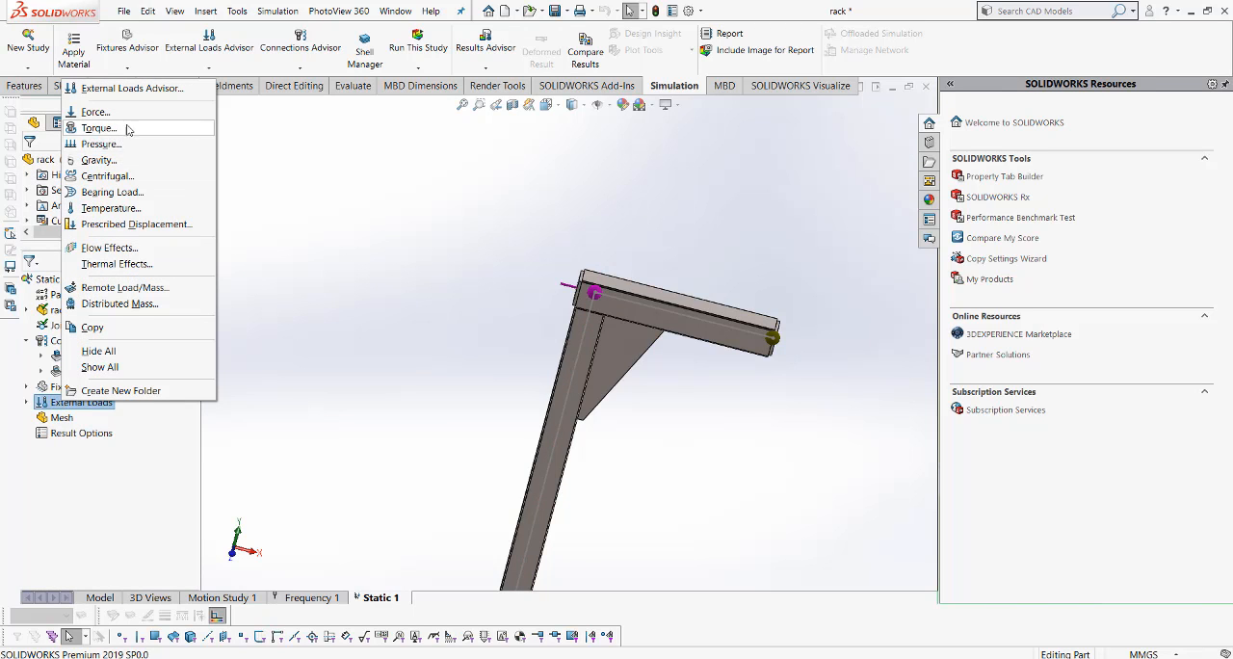
left_click(133, 114)
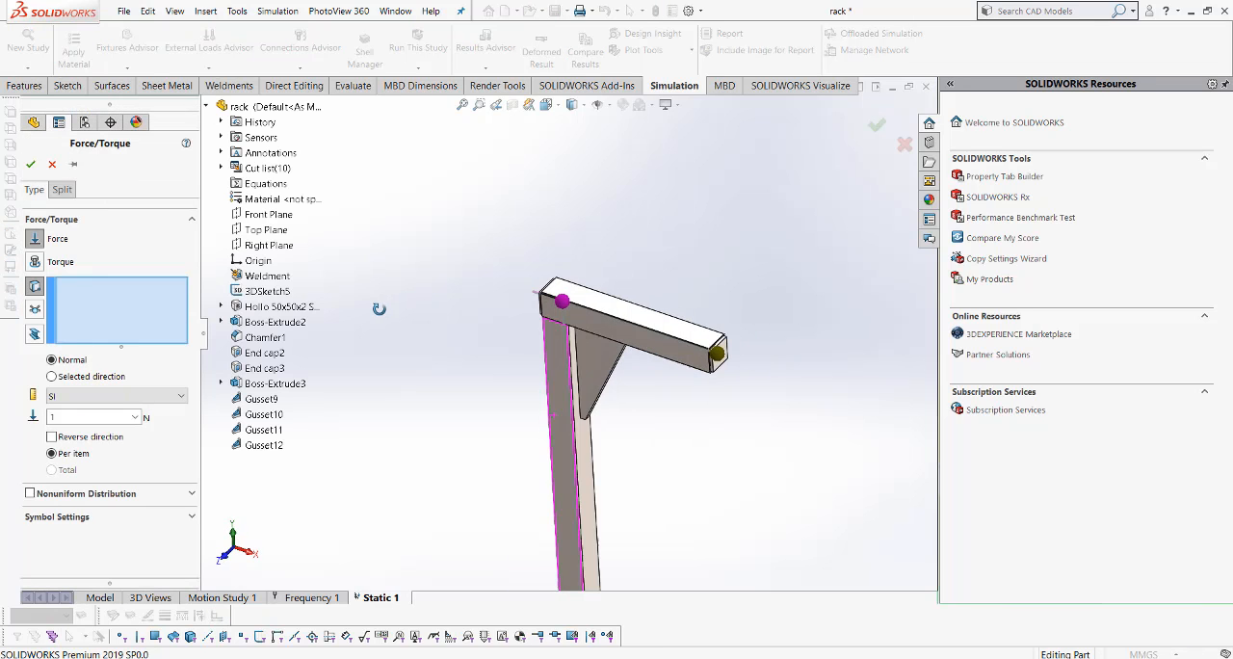
middle_click_drag(378, 308, 405, 297)
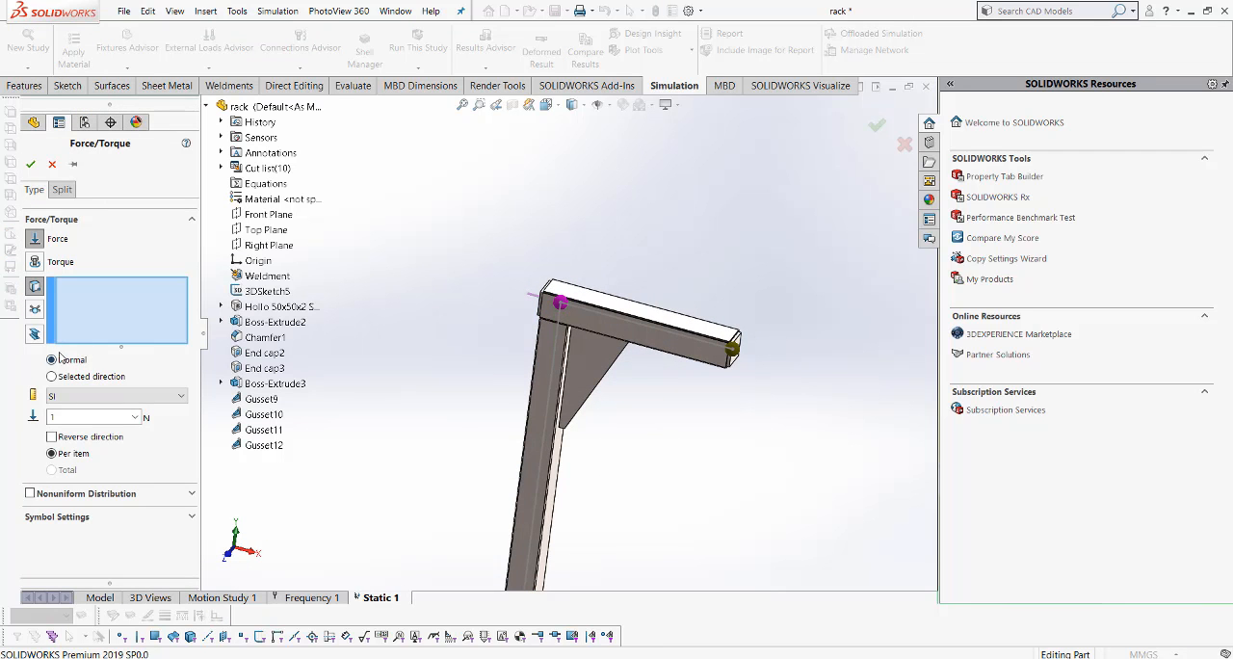
left_click(35, 334)
middle_click_drag(679, 403, 677, 386)
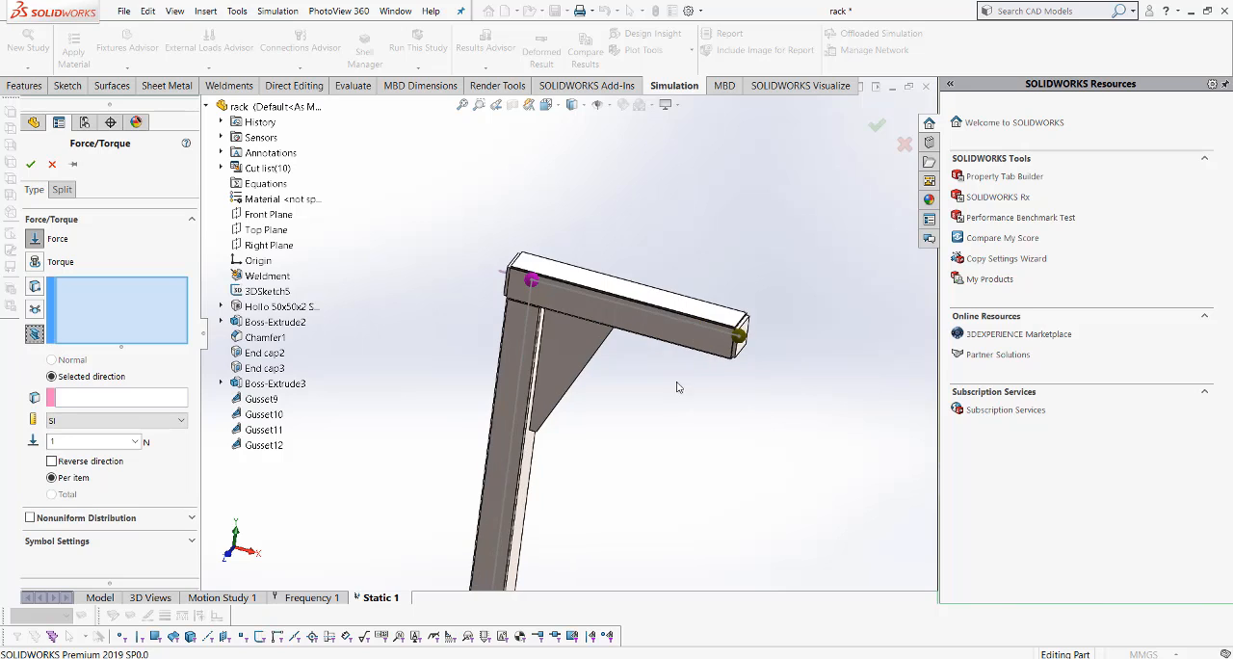
left_click(677, 316)
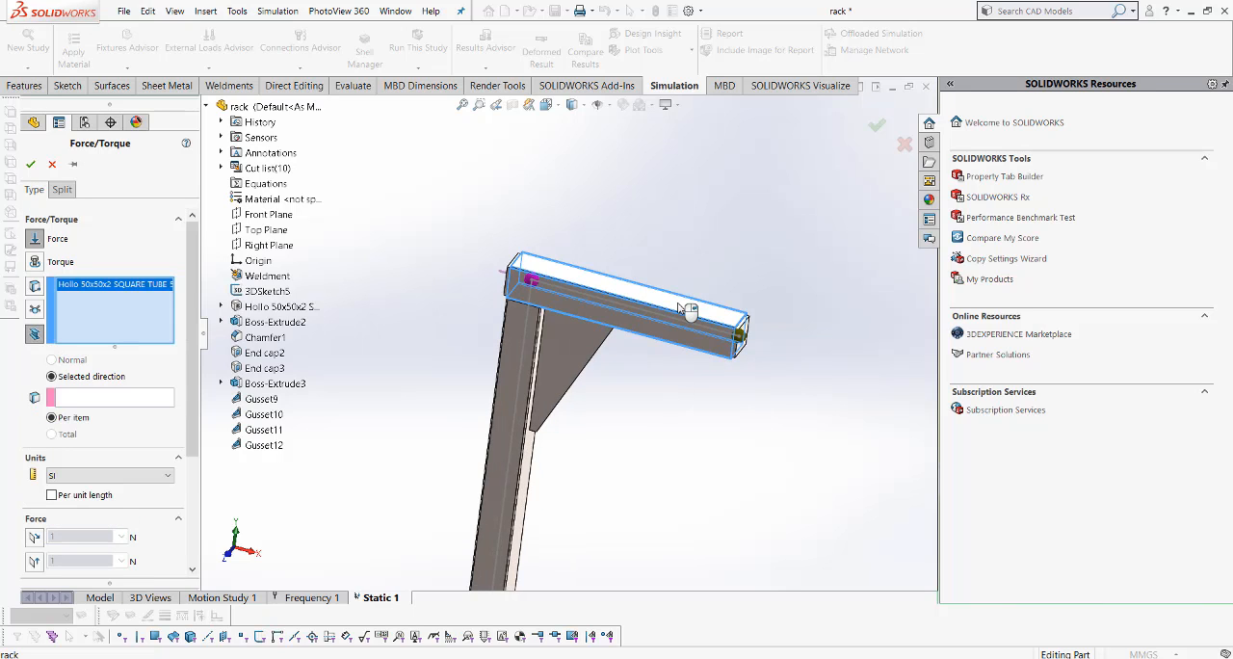
- Set the beam force to 50 N normal to the reference plane, with reversed direction
scroll(132, 430, "down", 3)
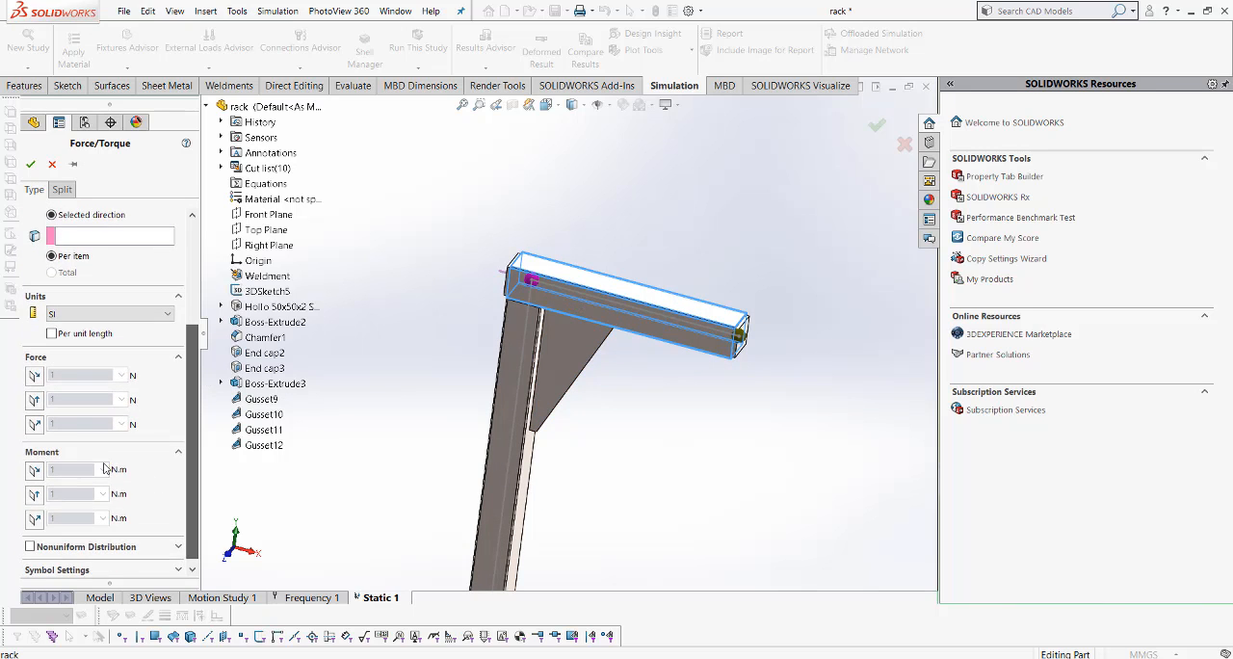
left_click(33, 424)
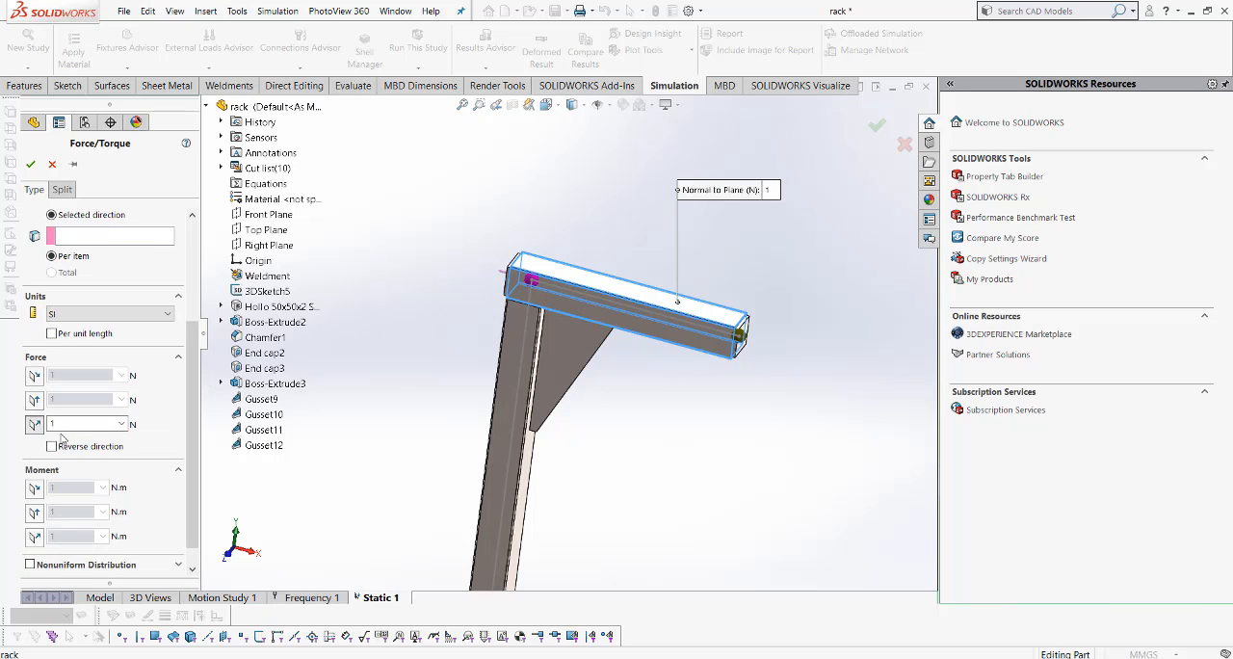
double_click(76, 424)
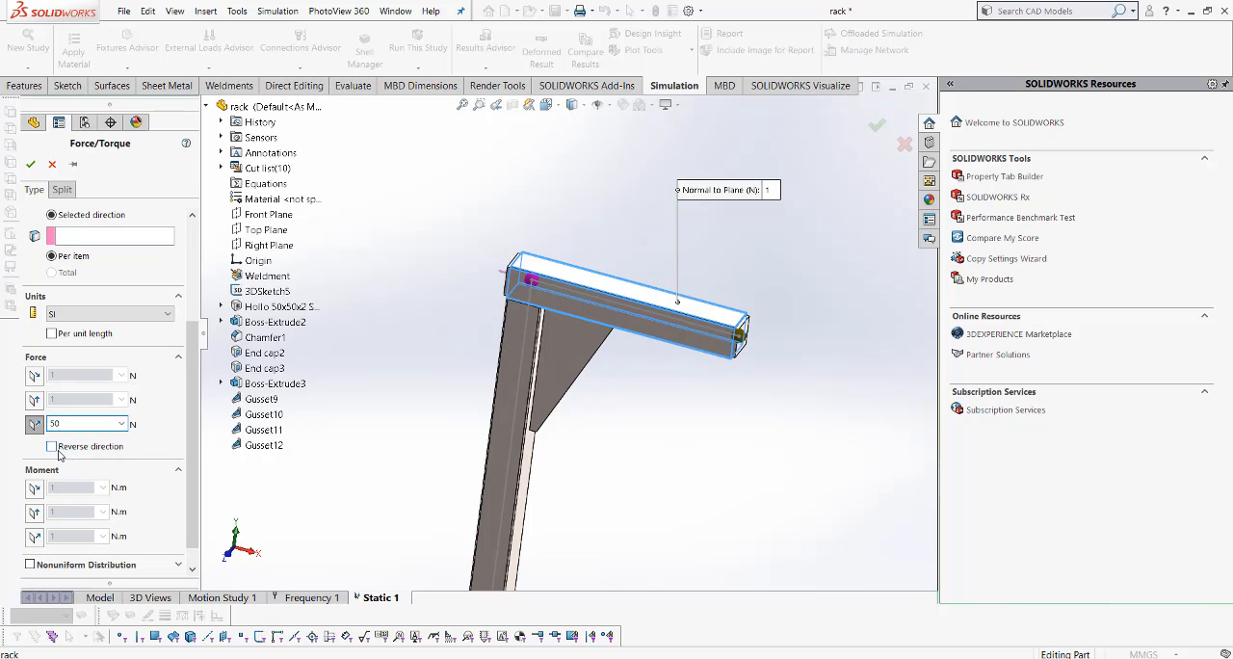
left_click(52, 447)
scroll(470, 380, "up", 3)
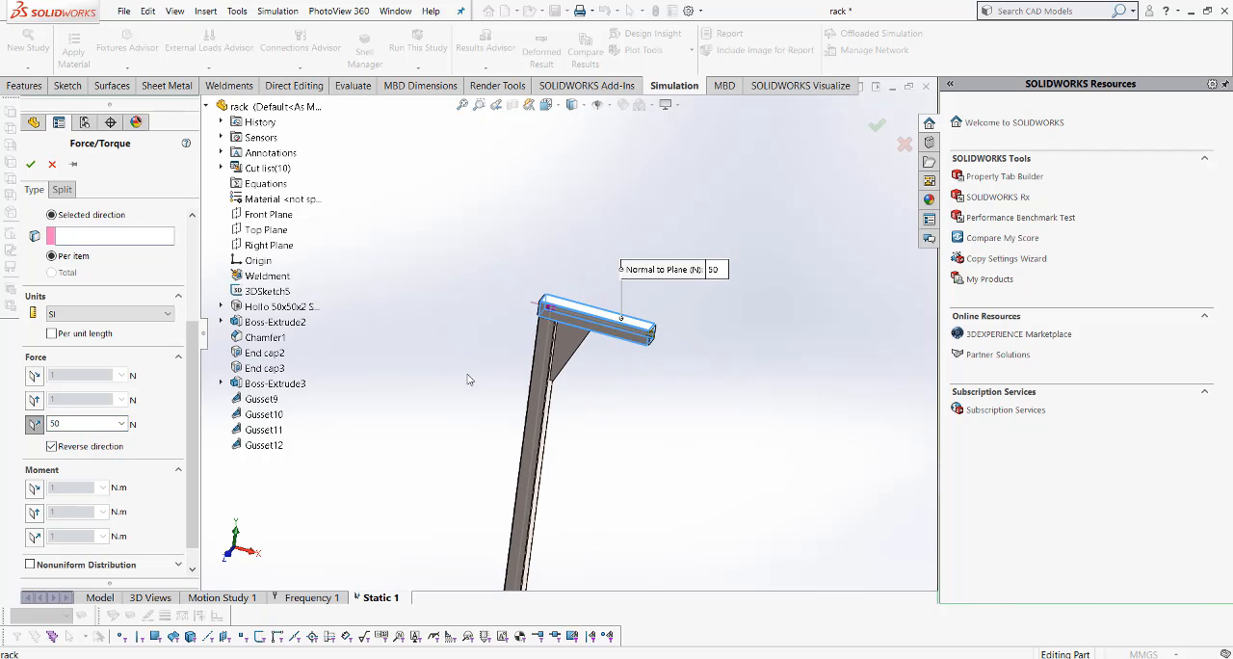
middle_click_drag(500, 370, 535, 376)
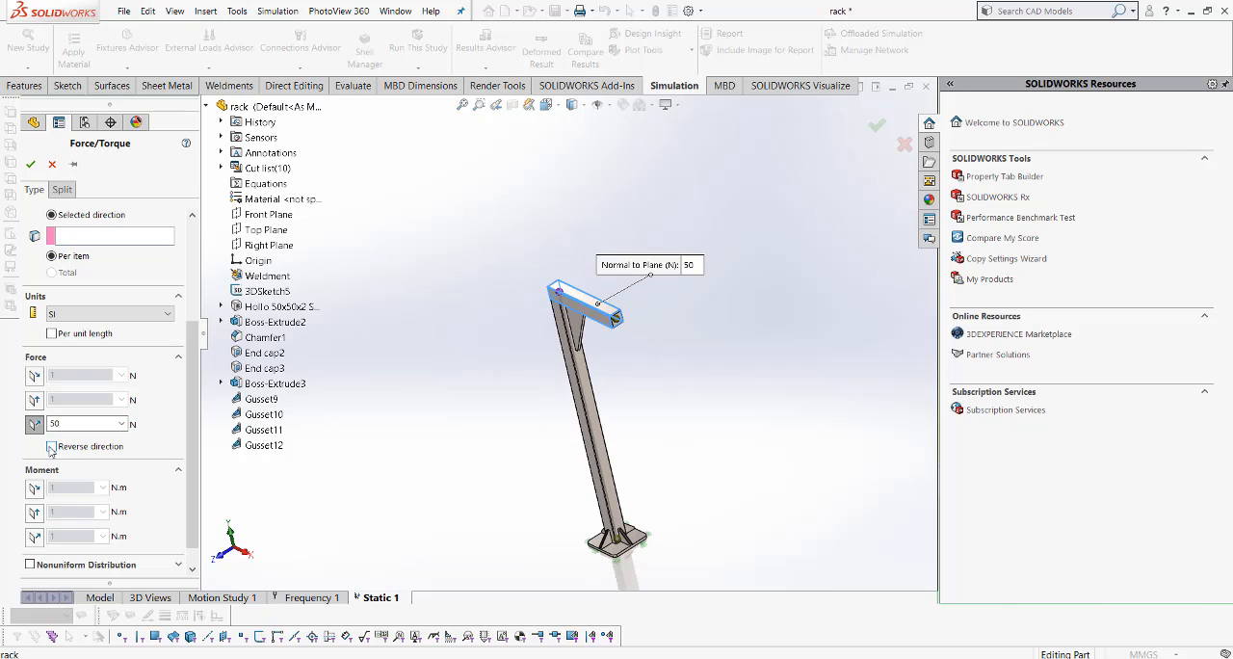
middle_click_drag(462, 433, 482, 418)
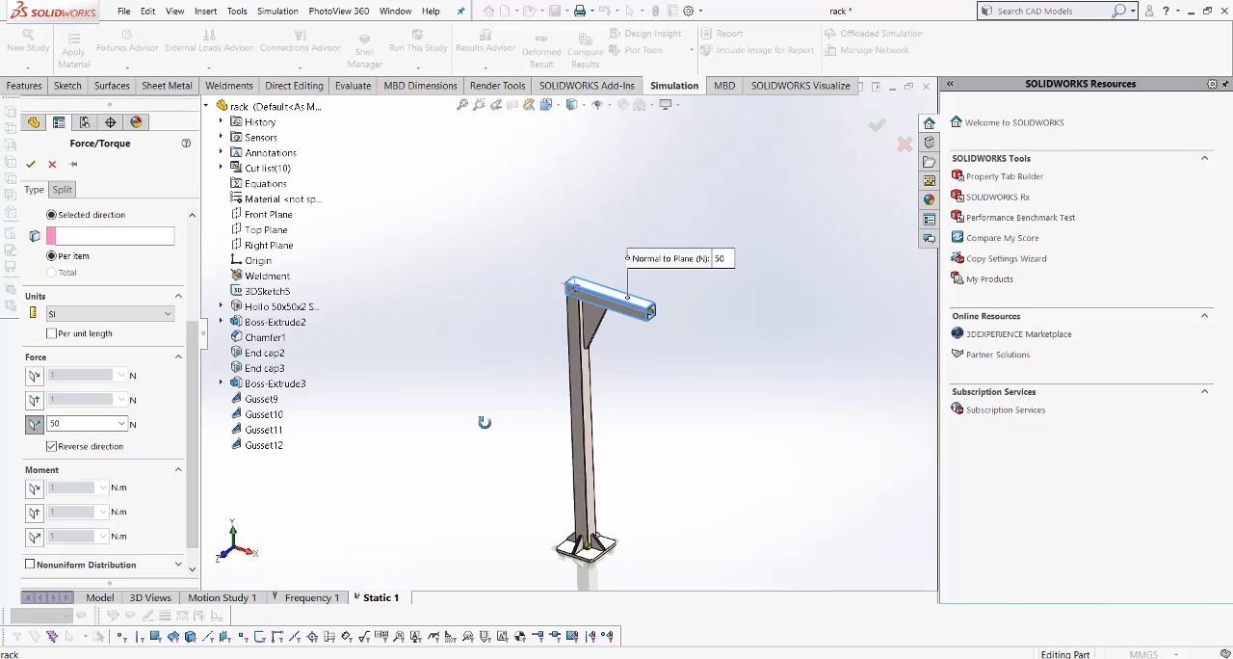
- Use the Top Plane as the force's direction reference, keep the force pointing downward onto the beam, and apply the load
left_click(105, 237)
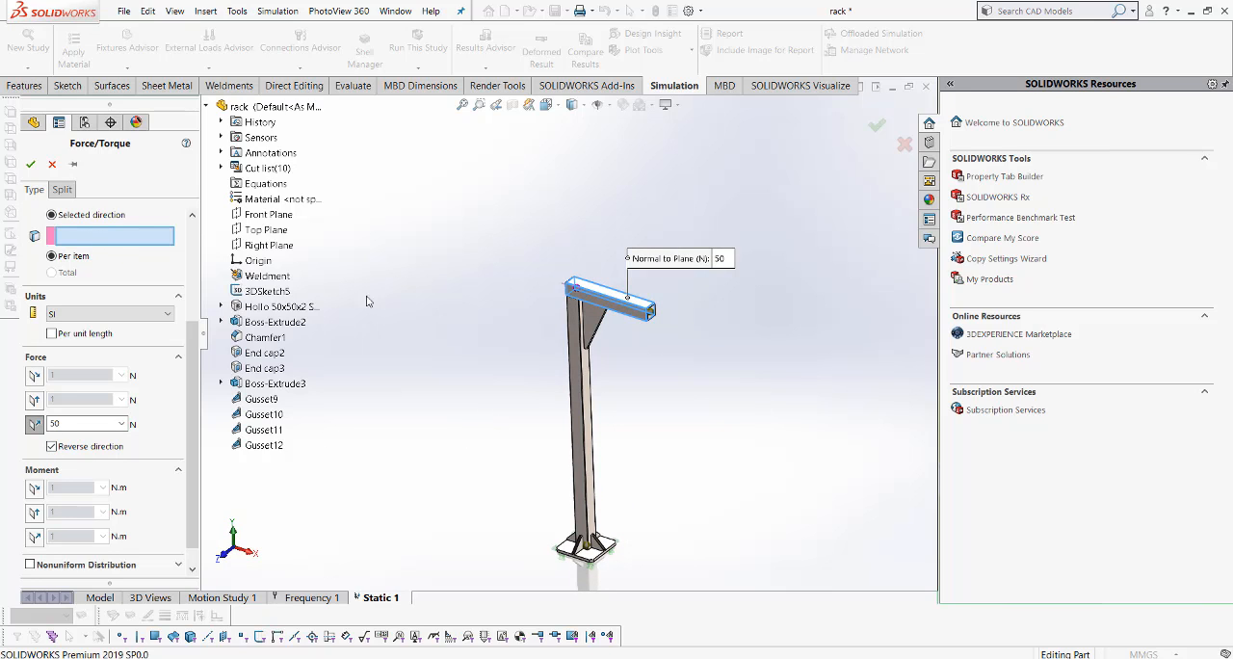
scroll(188, 372, "up", 2)
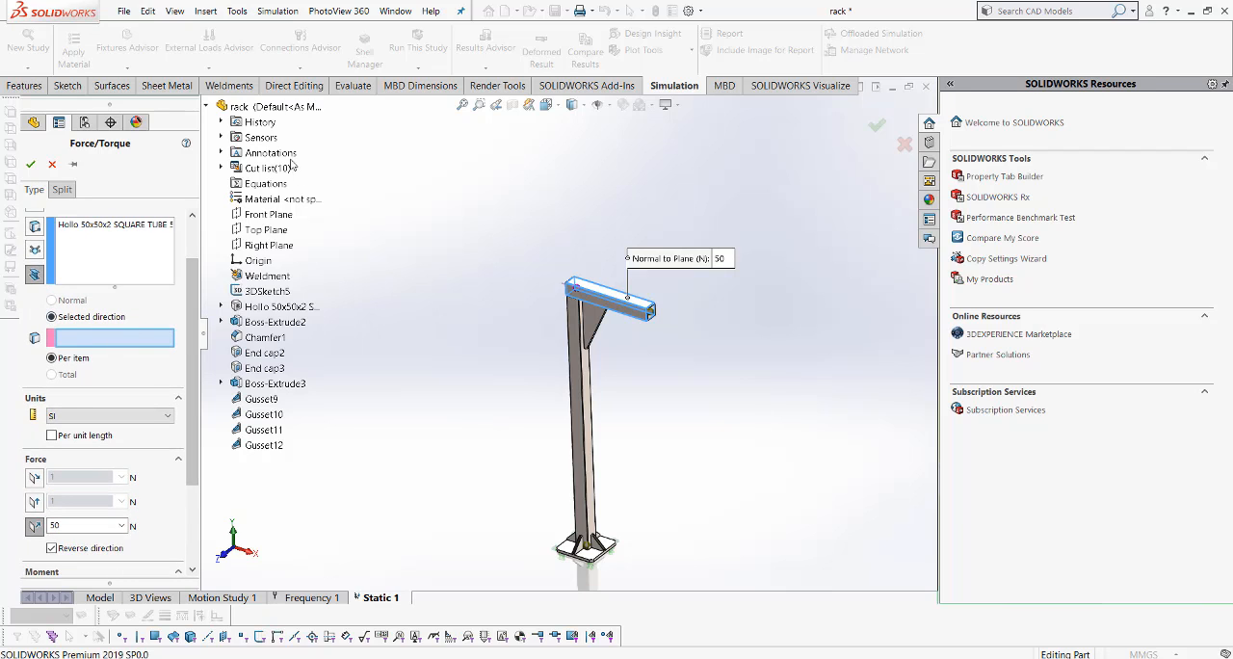
left_click(271, 232)
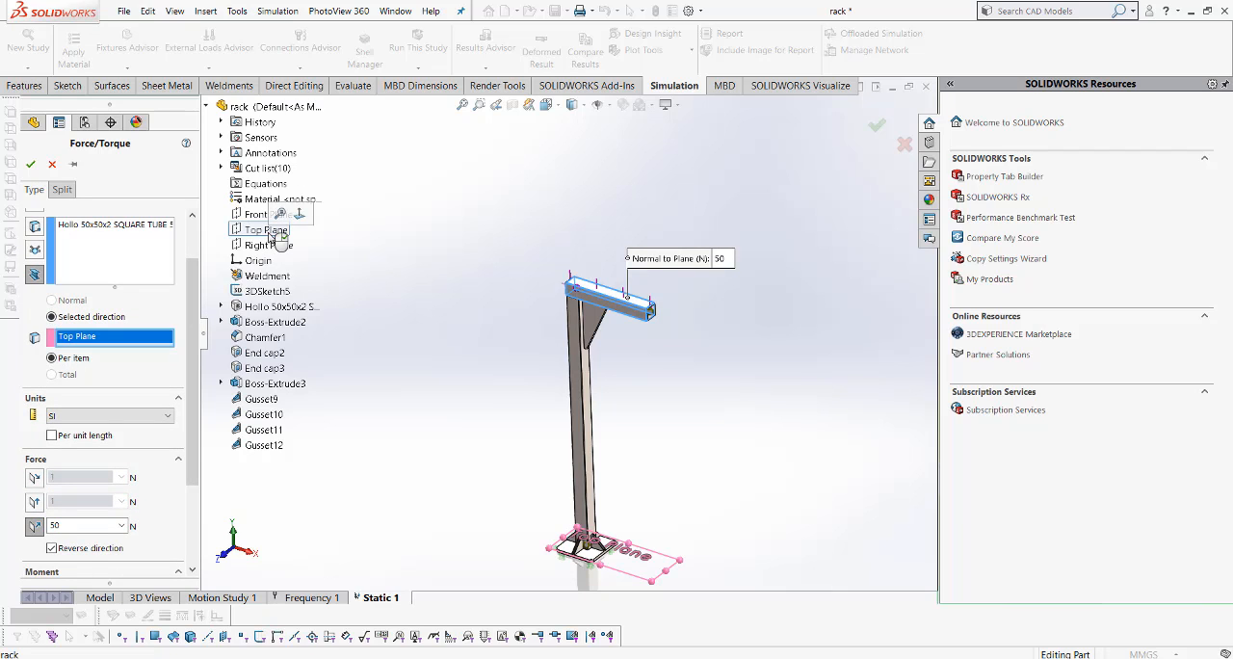
scroll(605, 345, "down", 3)
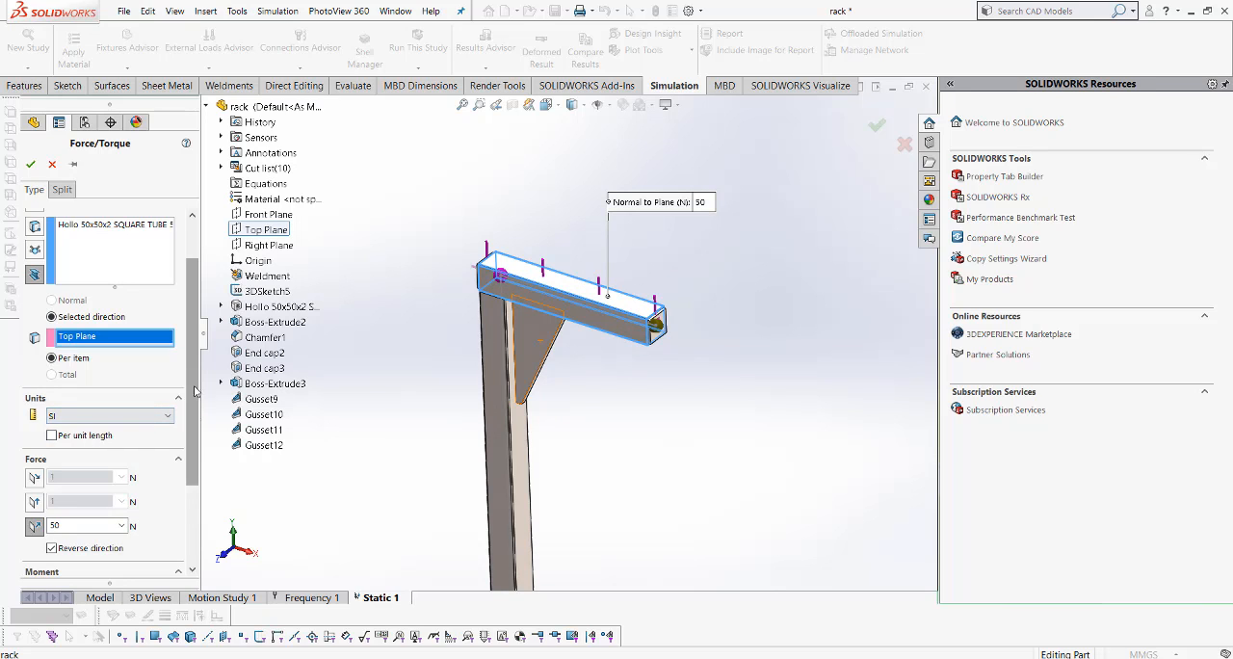
scroll(196, 385, "down", 3)
left_click(52, 450)
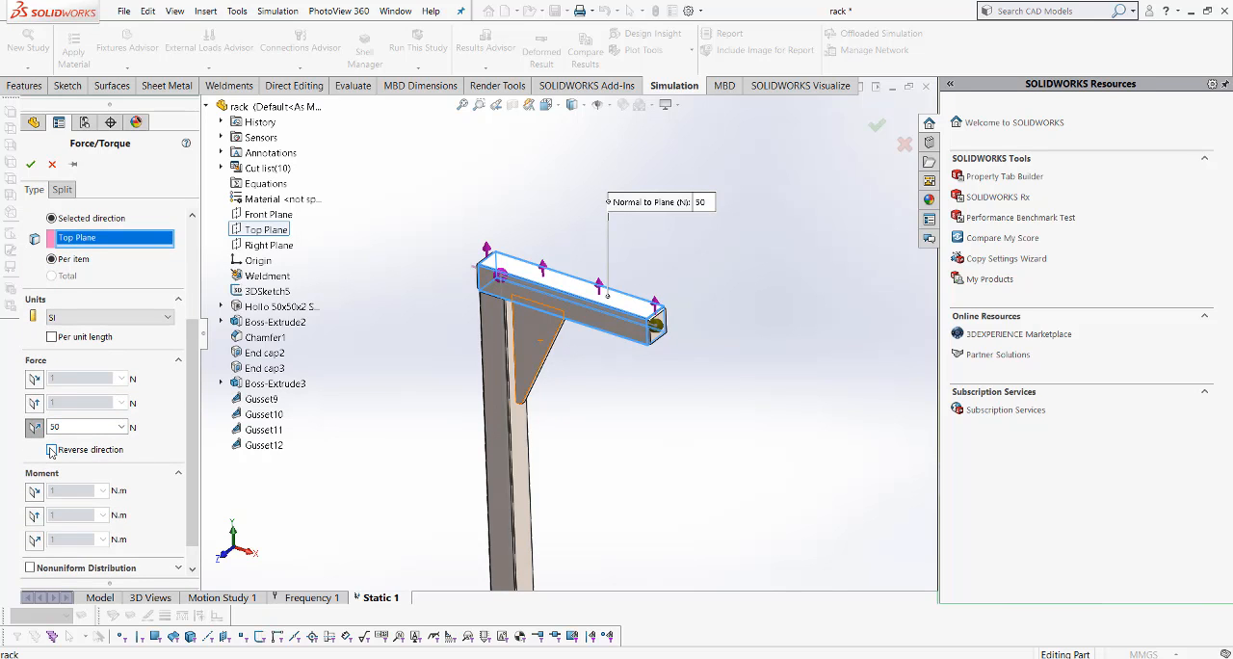
left_click(52, 450)
scroll(680, 446, "up", 3)
scroll(603, 521, "up", 2)
scroll(600, 523, "down", 2)
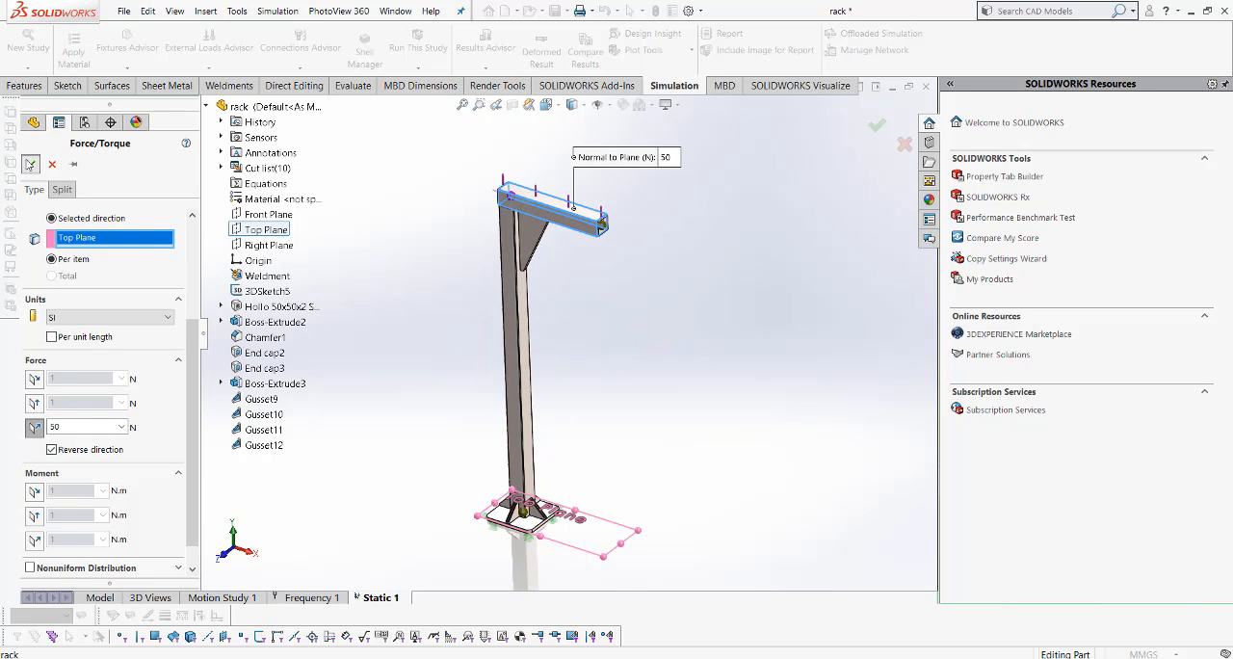
left_click(30, 164)
- Show the rack in isometric view and create its mesh with the default density
left_click(546, 104)
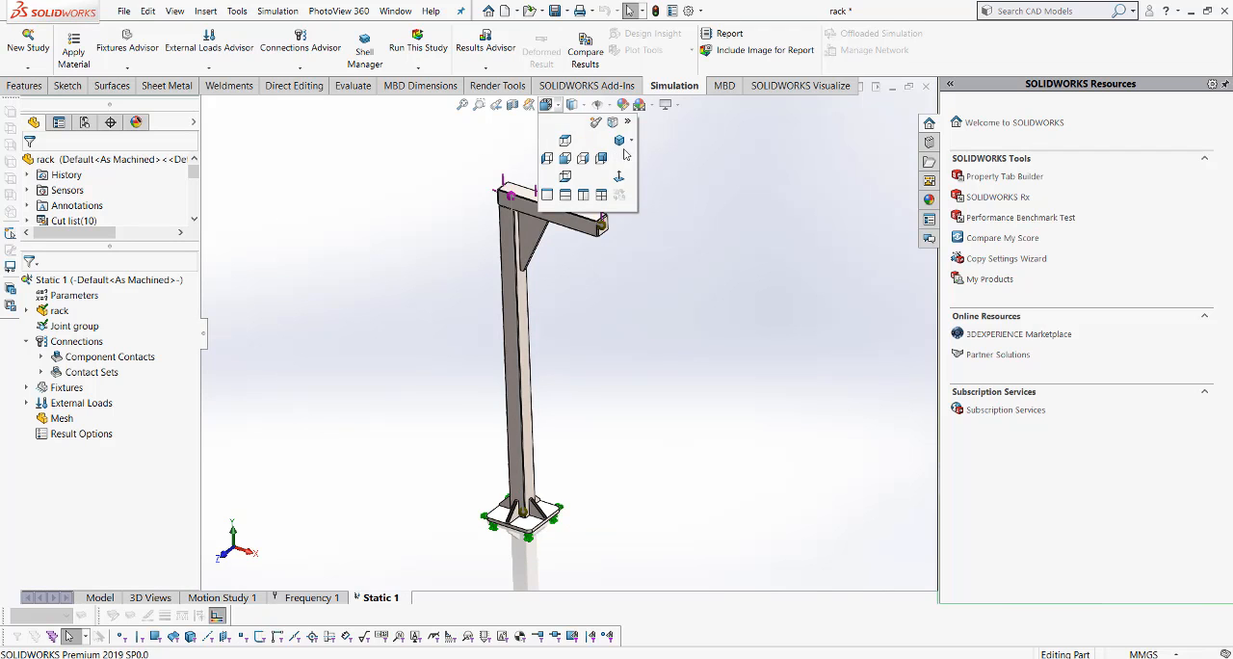
left_click(620, 141)
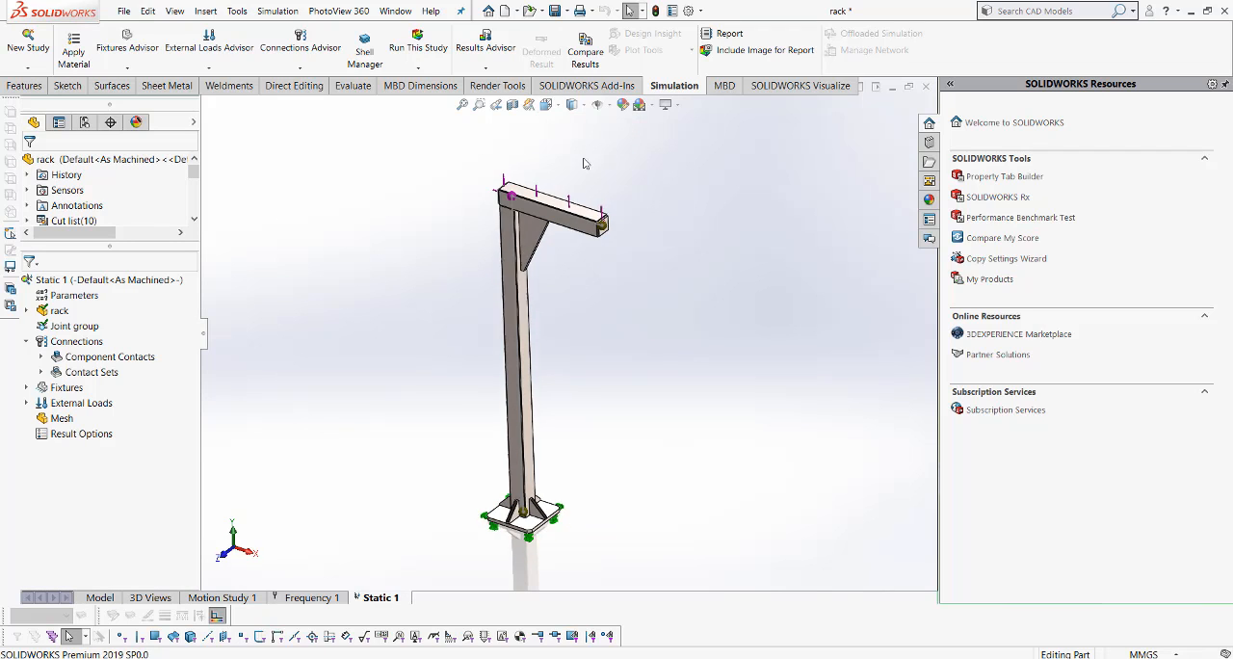
right_click(62, 419)
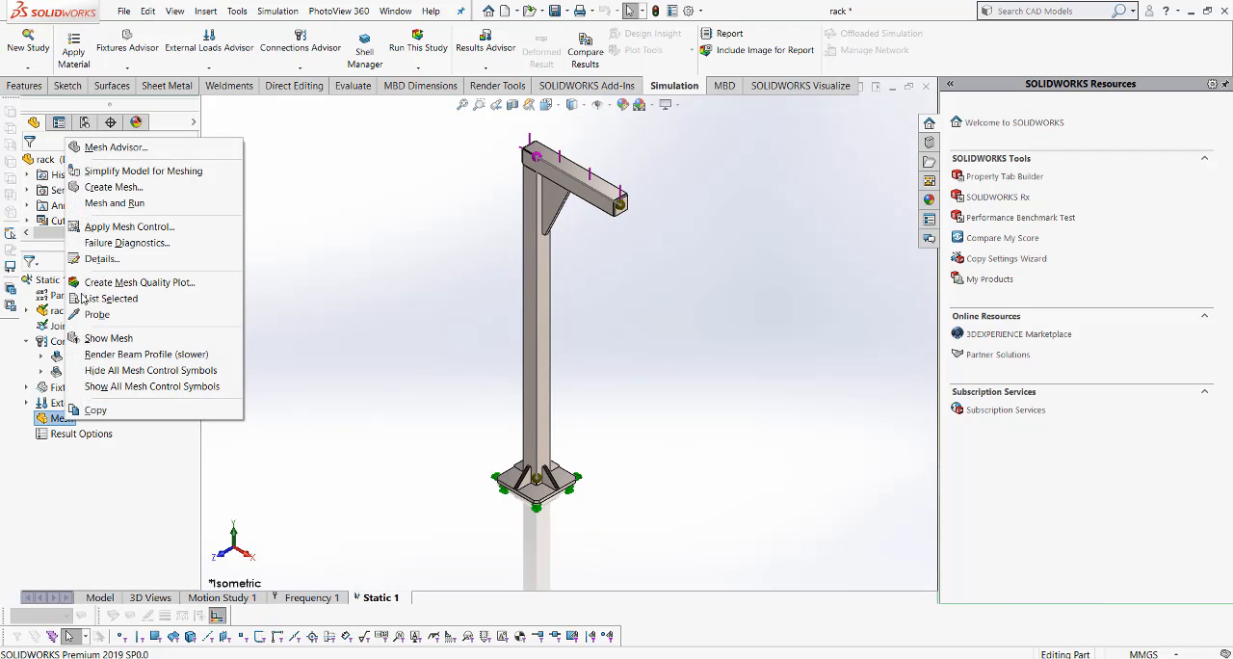
left_click(108, 186)
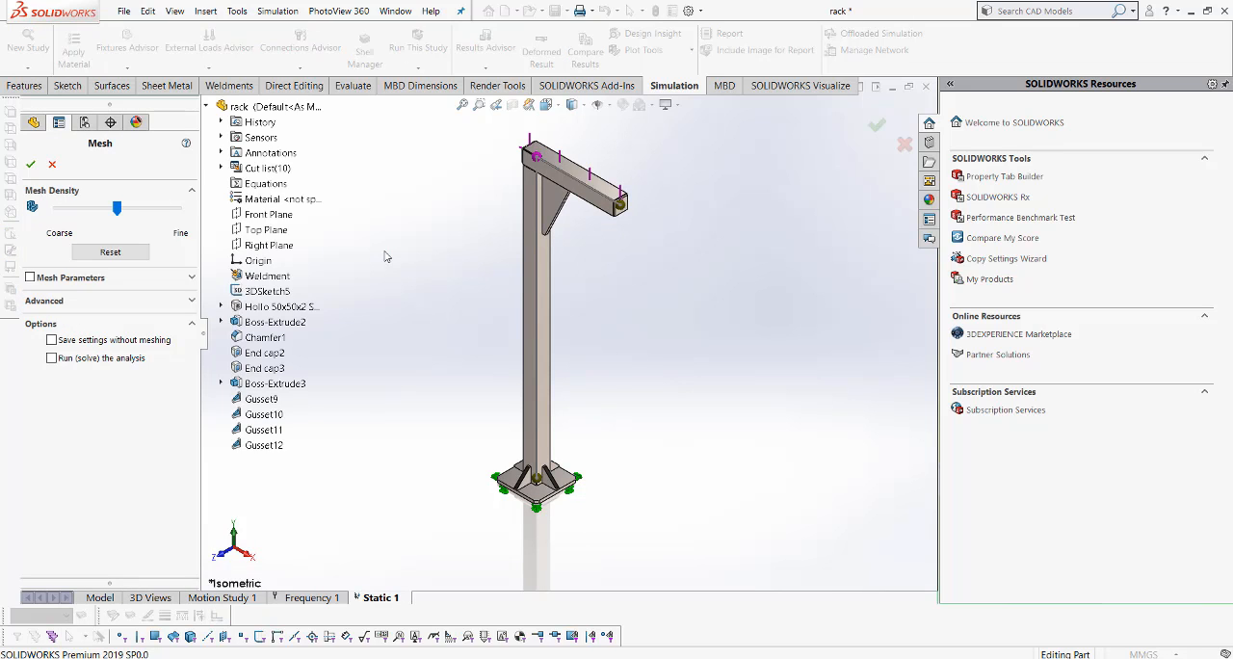
left_click(30, 164)
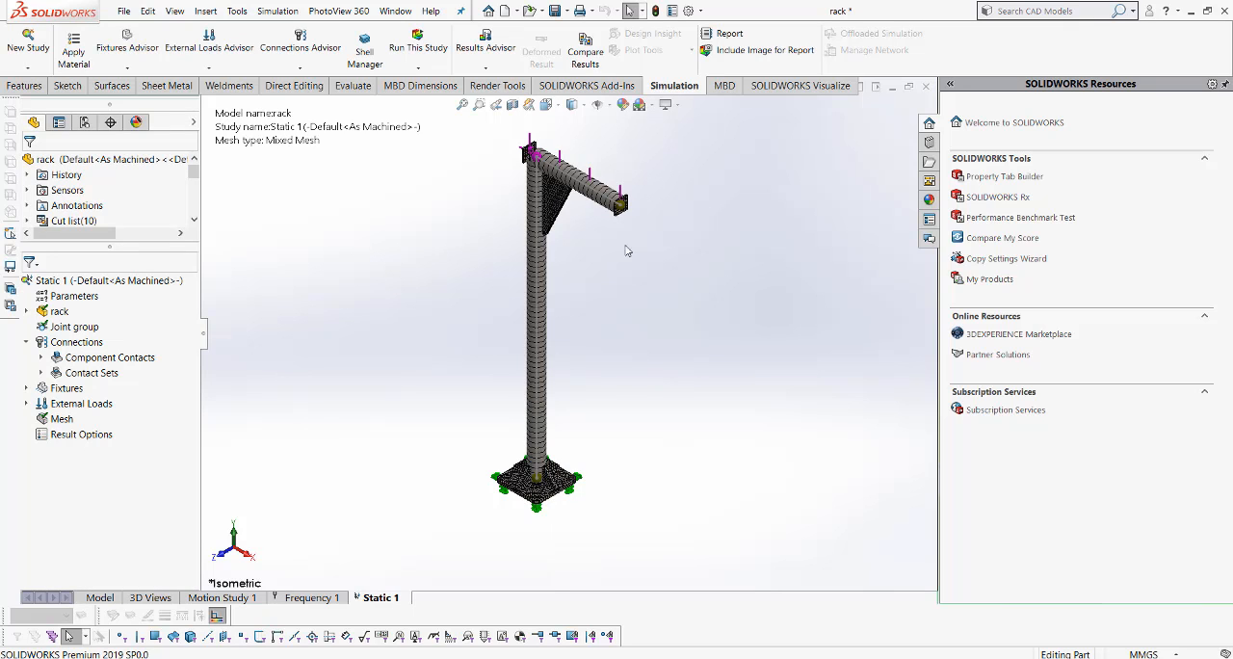
- Inspect the meshed rack, restore the isometric view, and run the Static 1 study
middle_click_drag(628, 250, 519, 139)
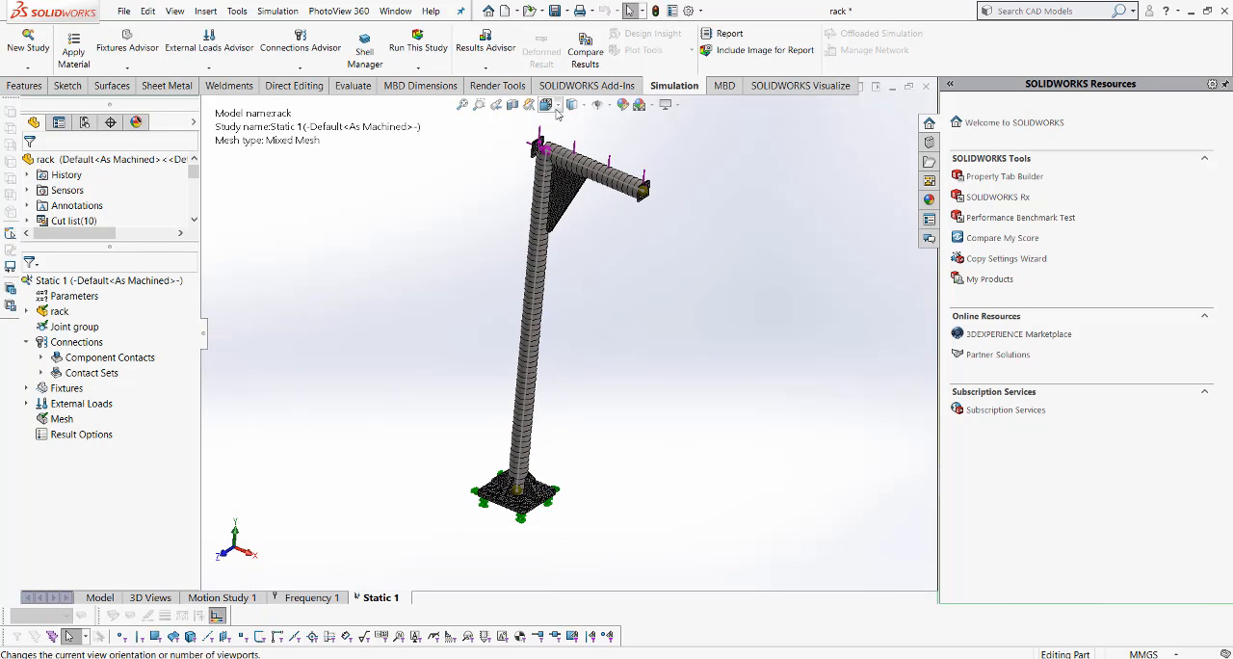
left_click(552, 108)
left_click(609, 141)
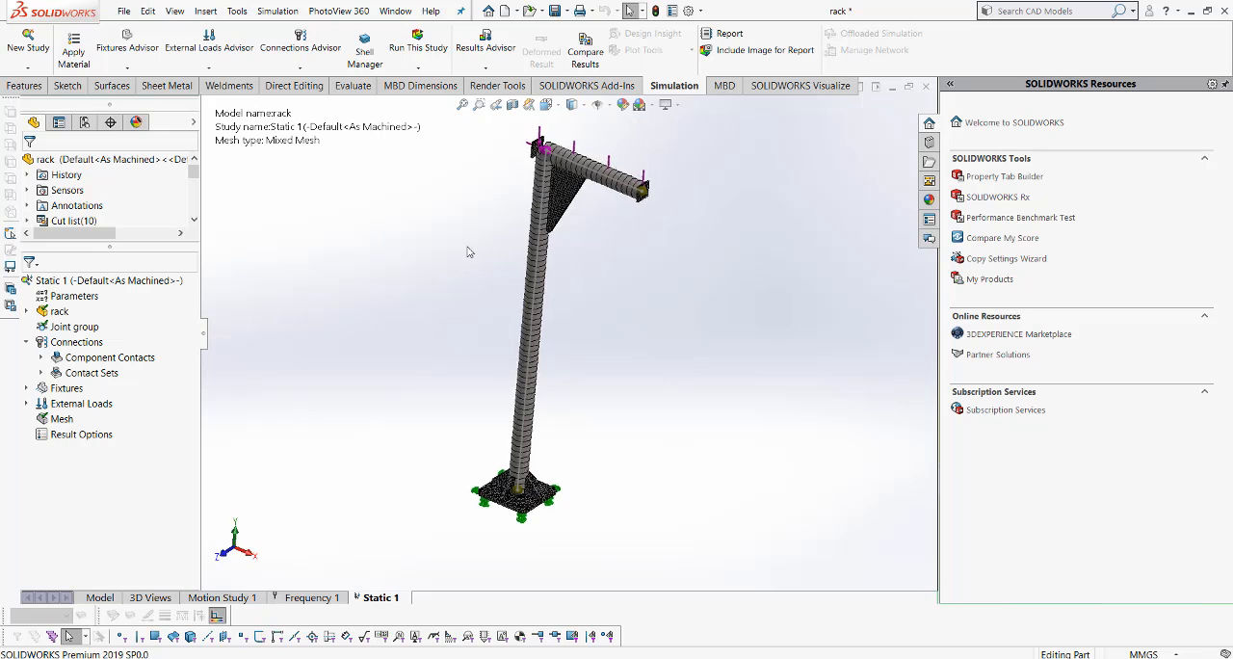
right_click(129, 285)
left_click(154, 294)
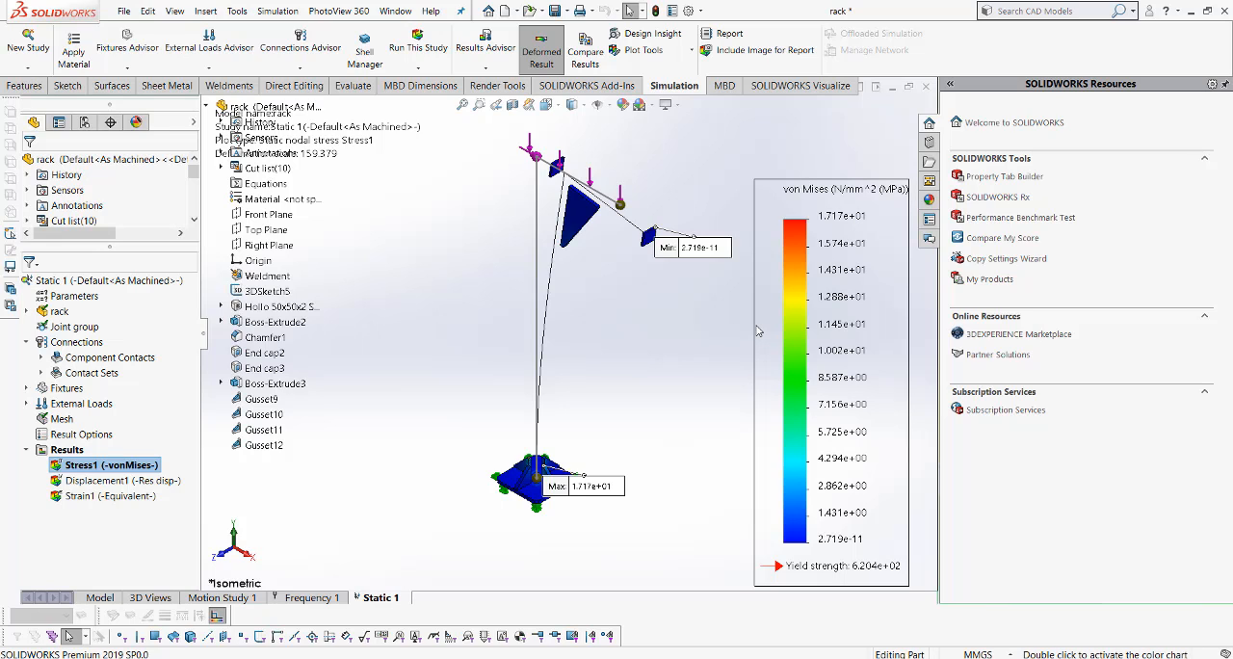
- Redefine the Stress1 plot to show axial stress on beams in N/mm^2 (MPa) with the beam profile rendered
right_click(131, 467)
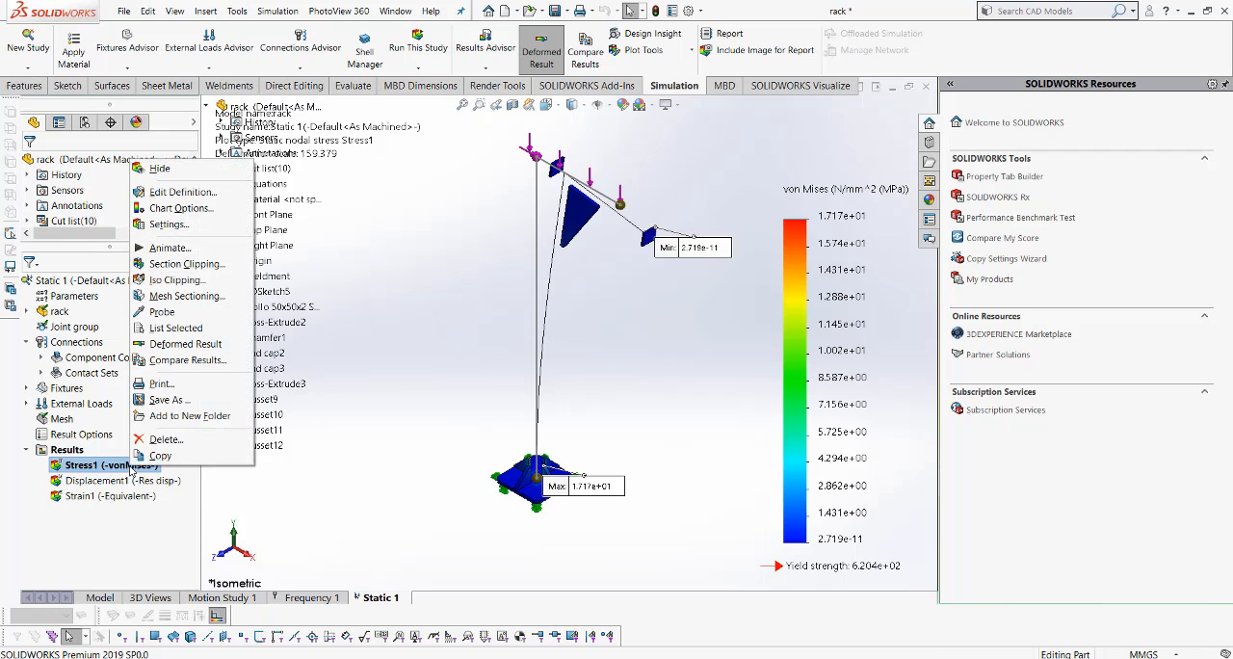
left_click(207, 194)
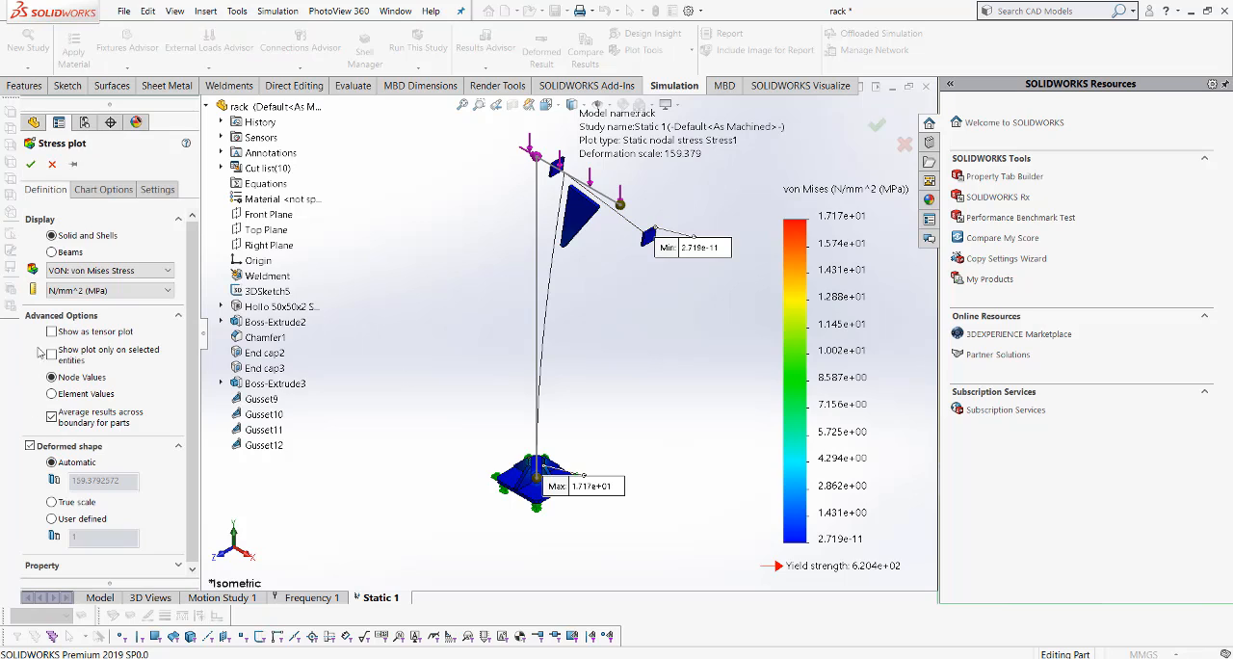
left_click(53, 251)
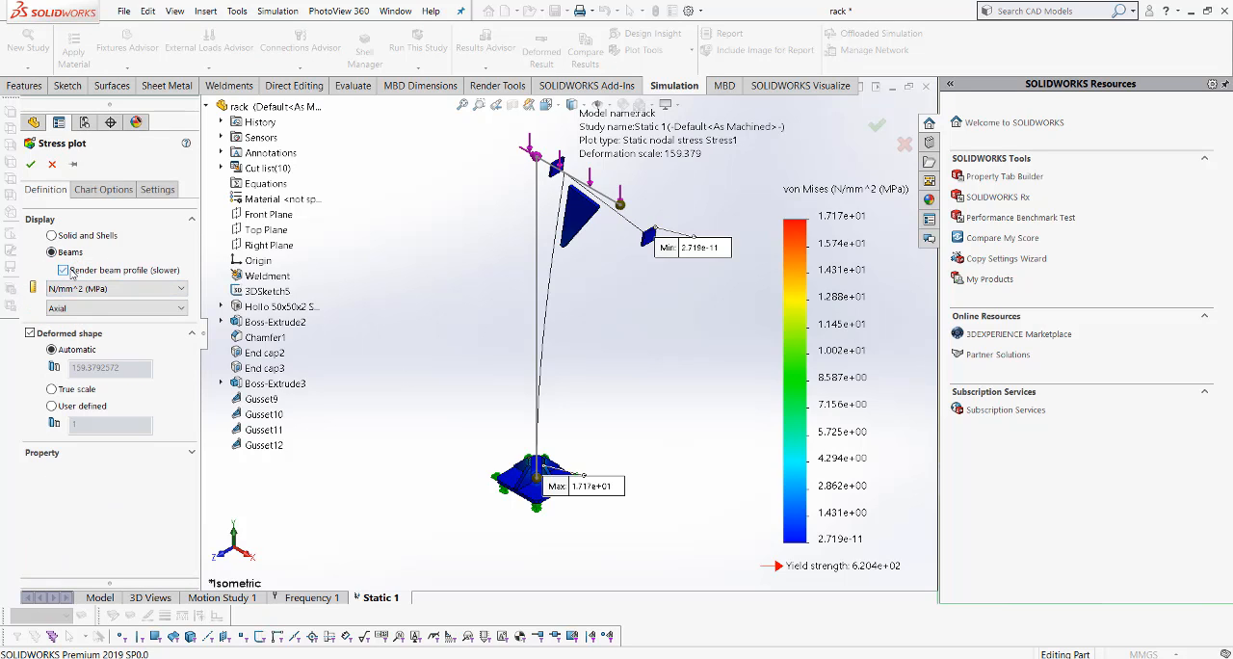
left_click(113, 312)
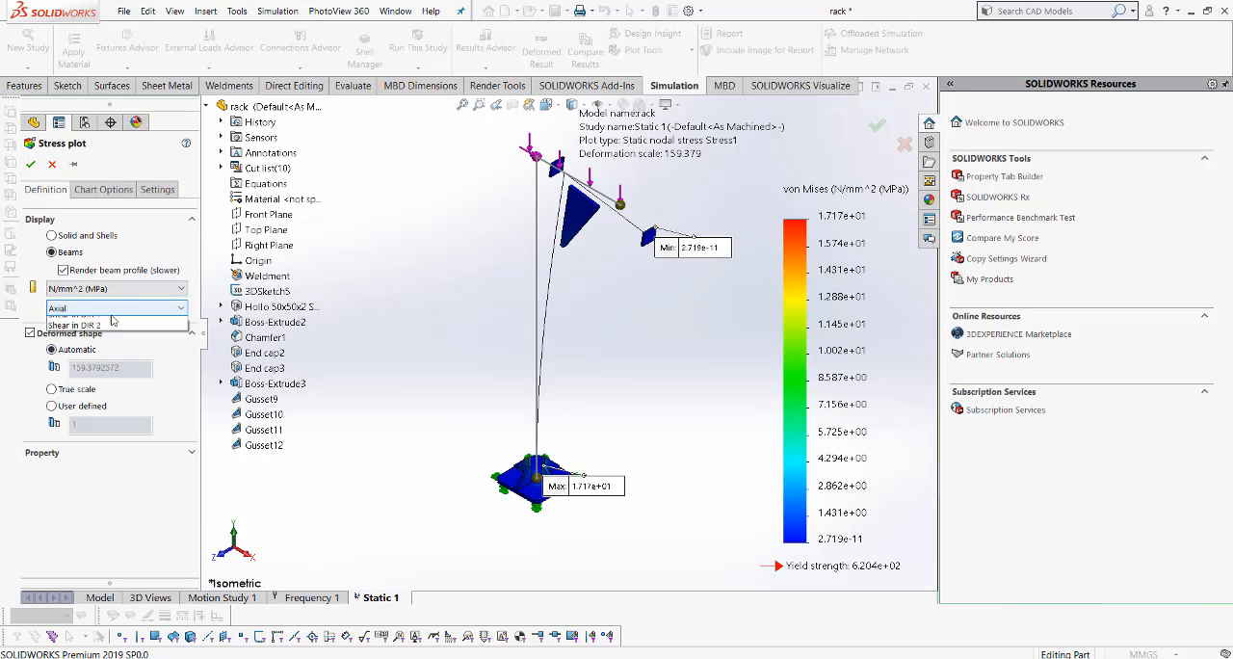
left_click(113, 320)
left_click(30, 164)
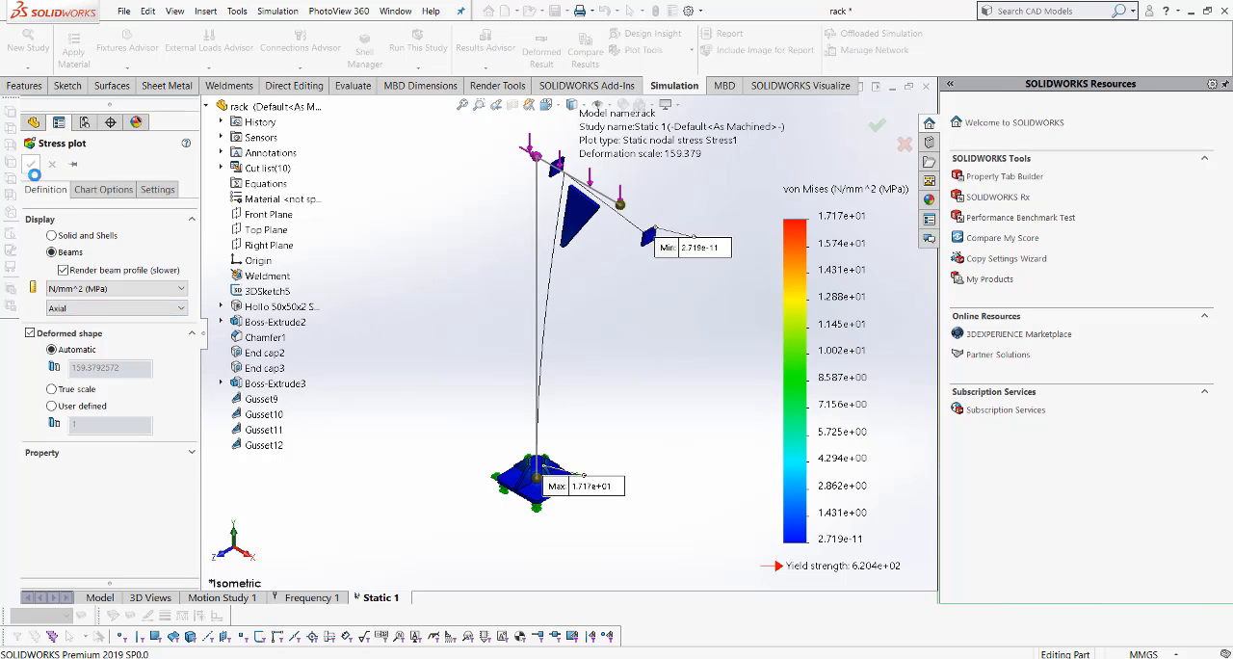
scroll(519, 178, "down", 1)
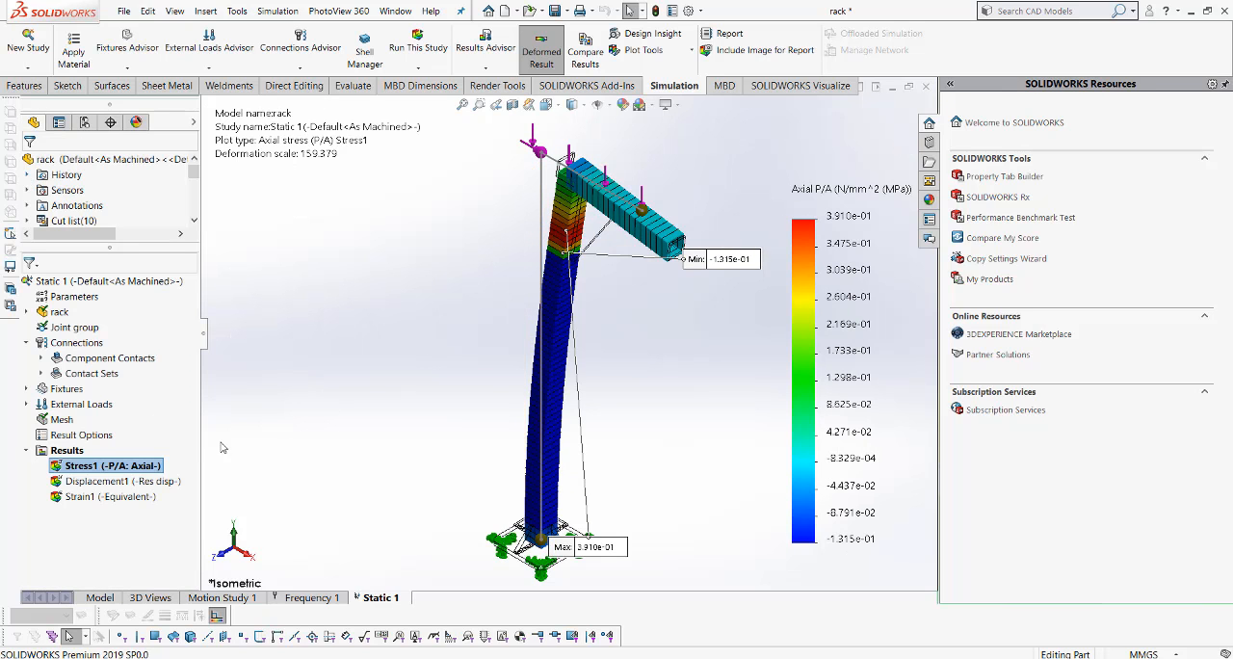
- Redefine the Stress1 plot to show combined axial and bending stress on the beams
right_click(129, 467)
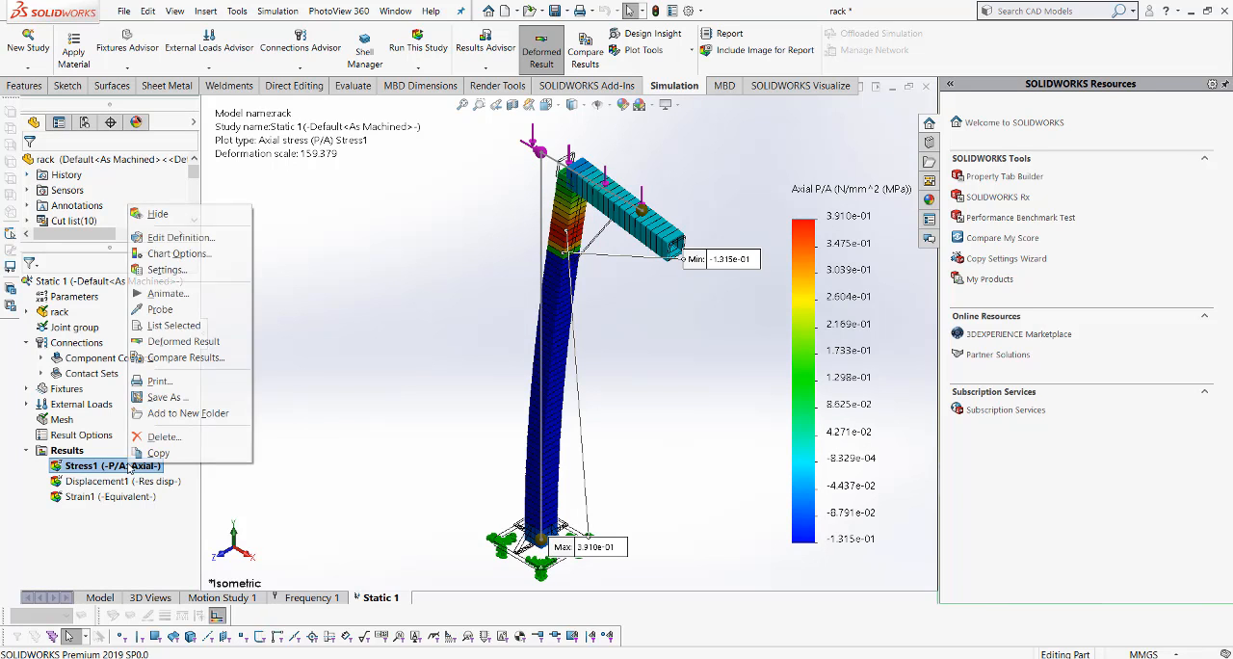
left_click(162, 238)
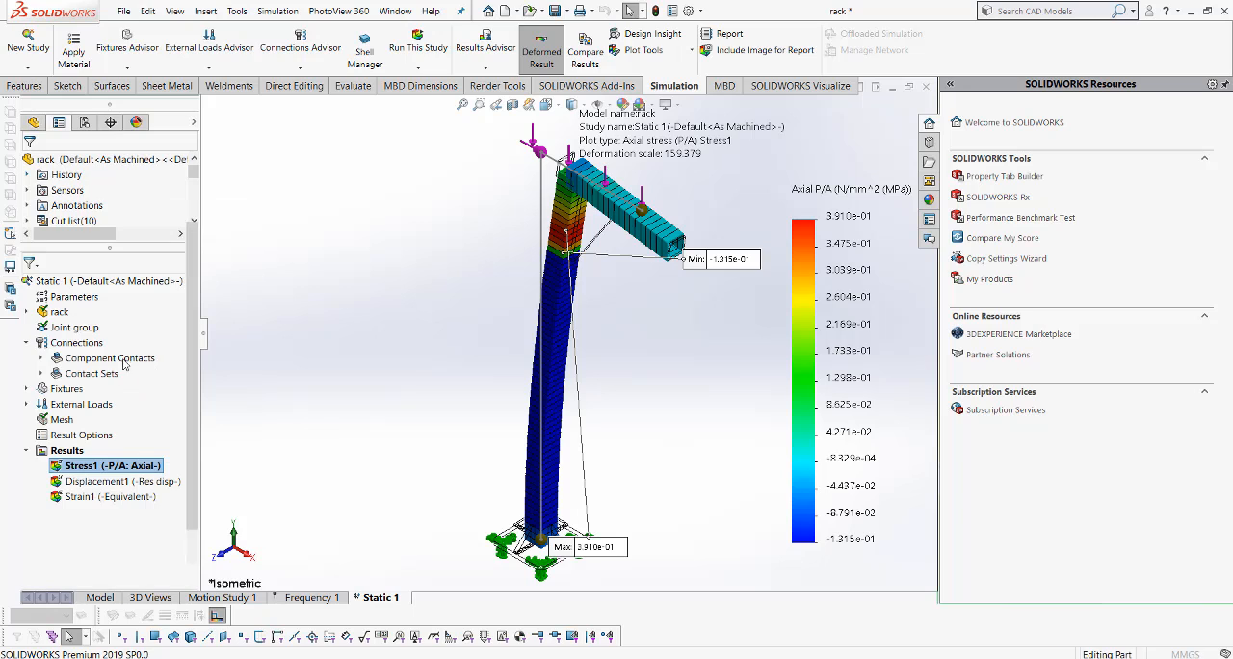
left_click(117, 308)
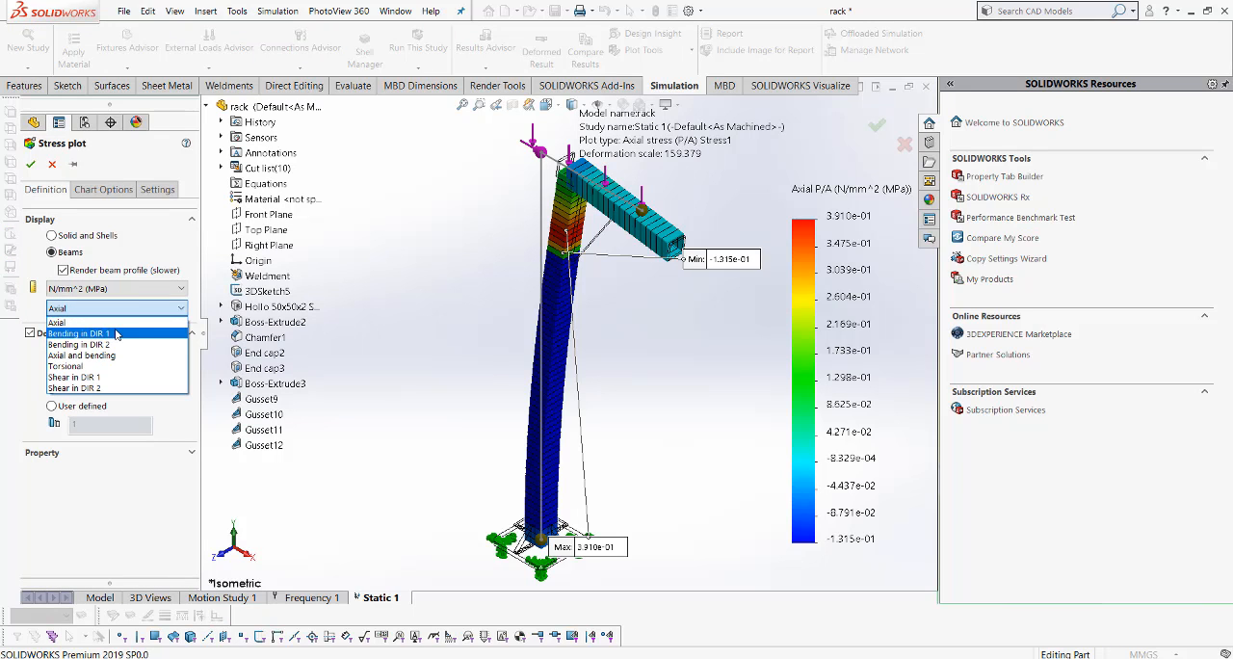
left_click(117, 355)
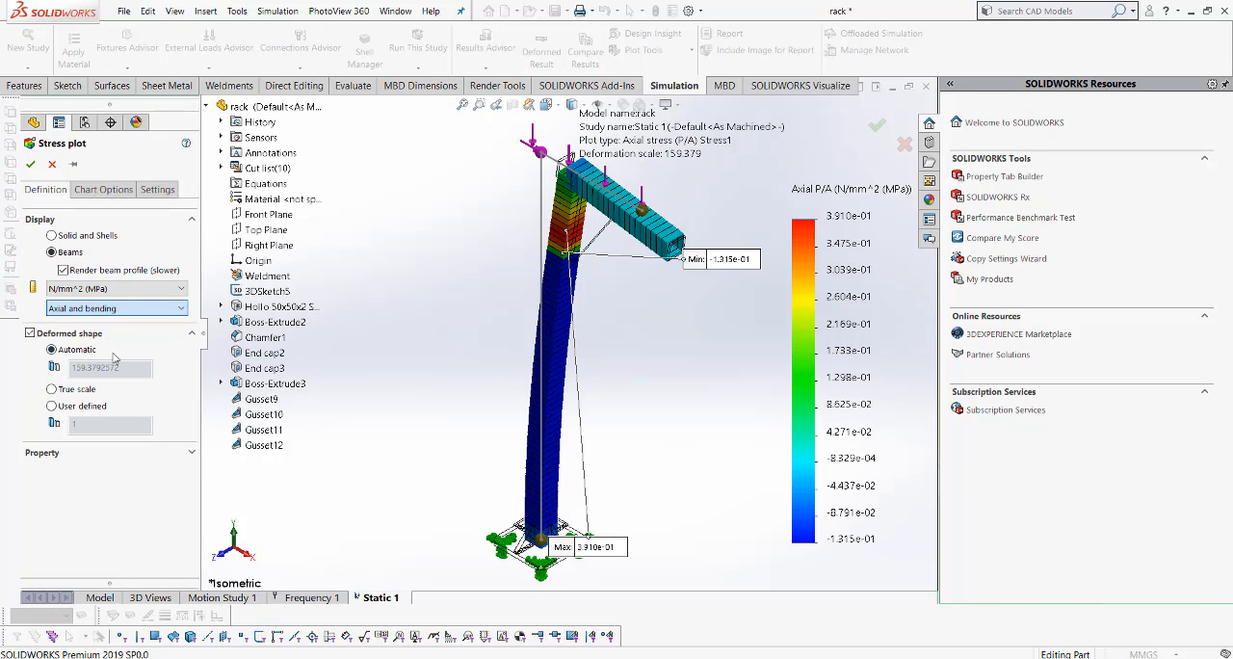
left_click(32, 165)
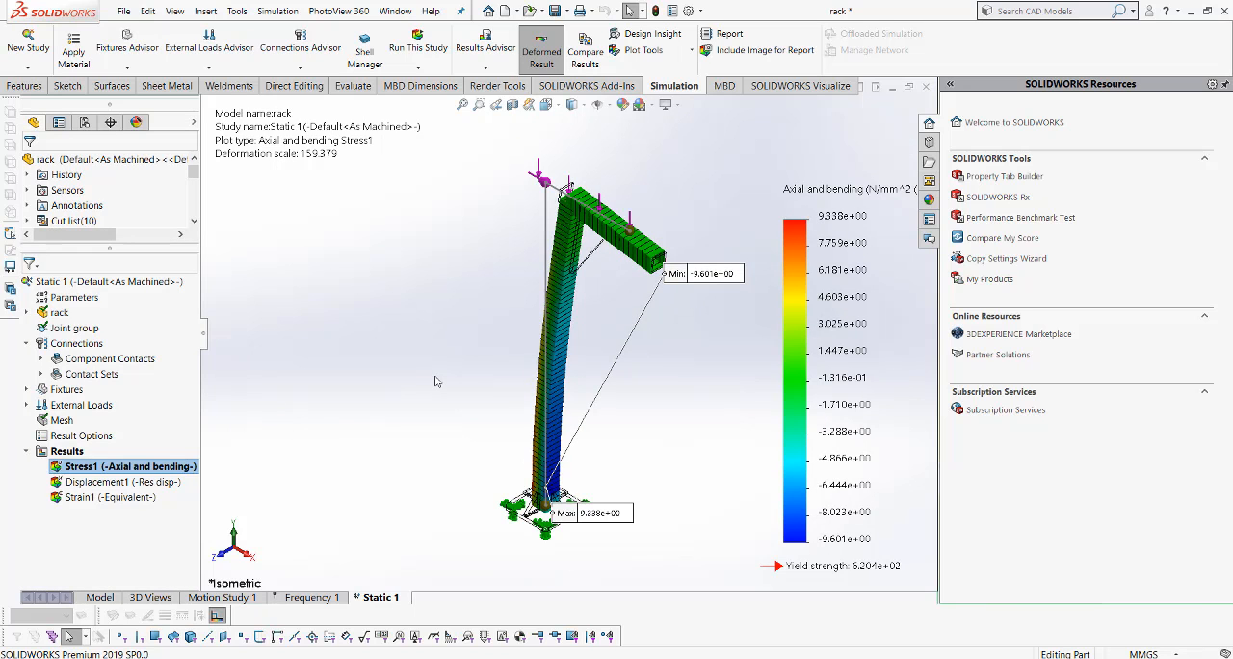
- Animate the Stress1 plot, watch the rack deform in isometric and front views, and close the animation
middle_click_drag(517, 384, 531, 349)
scroll(531, 349, "up", 3)
left_click(554, 106)
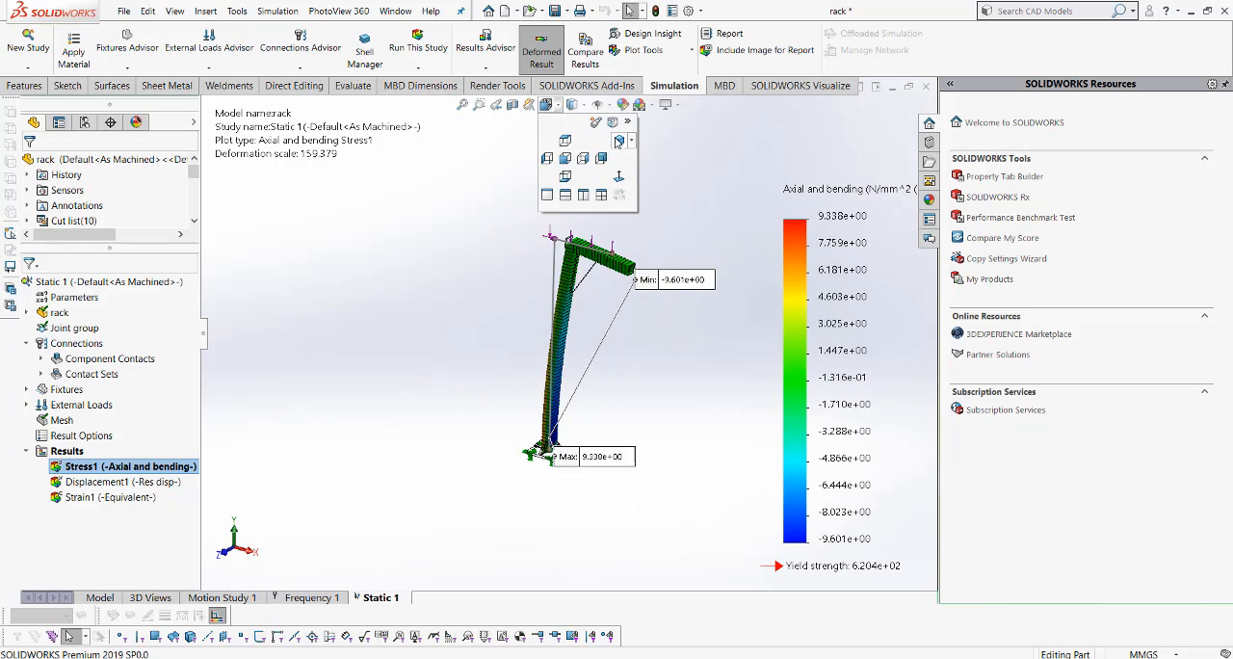
left_click(619, 141)
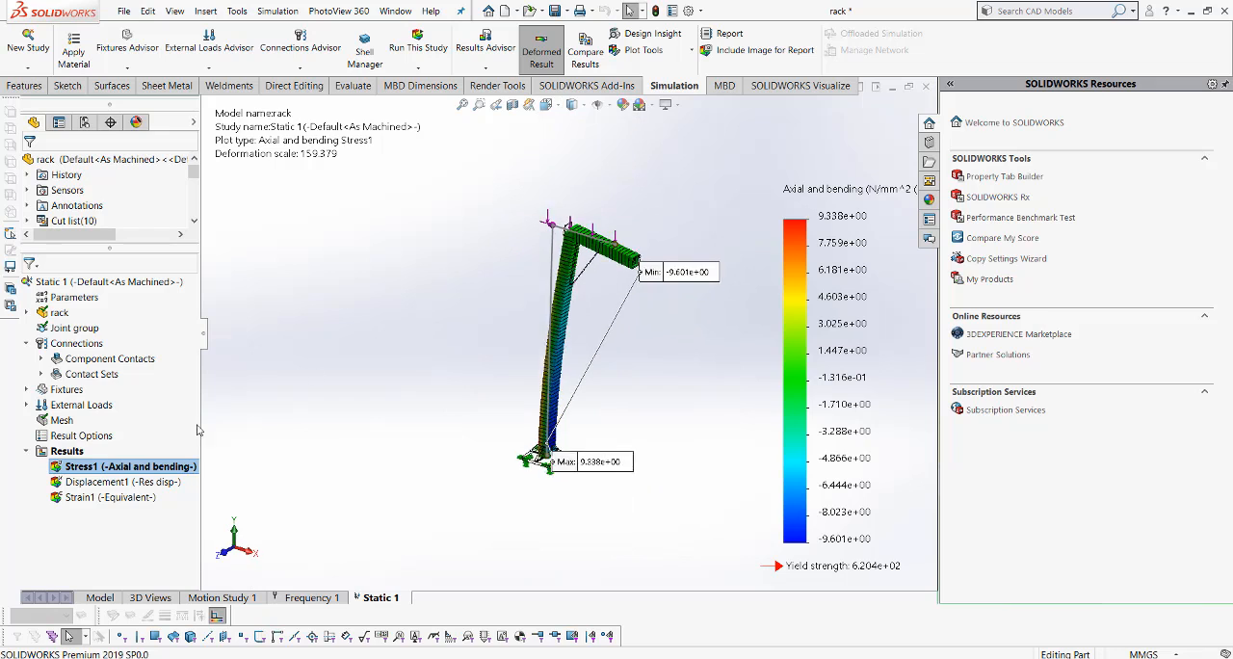
right_click(151, 469)
left_click(192, 295)
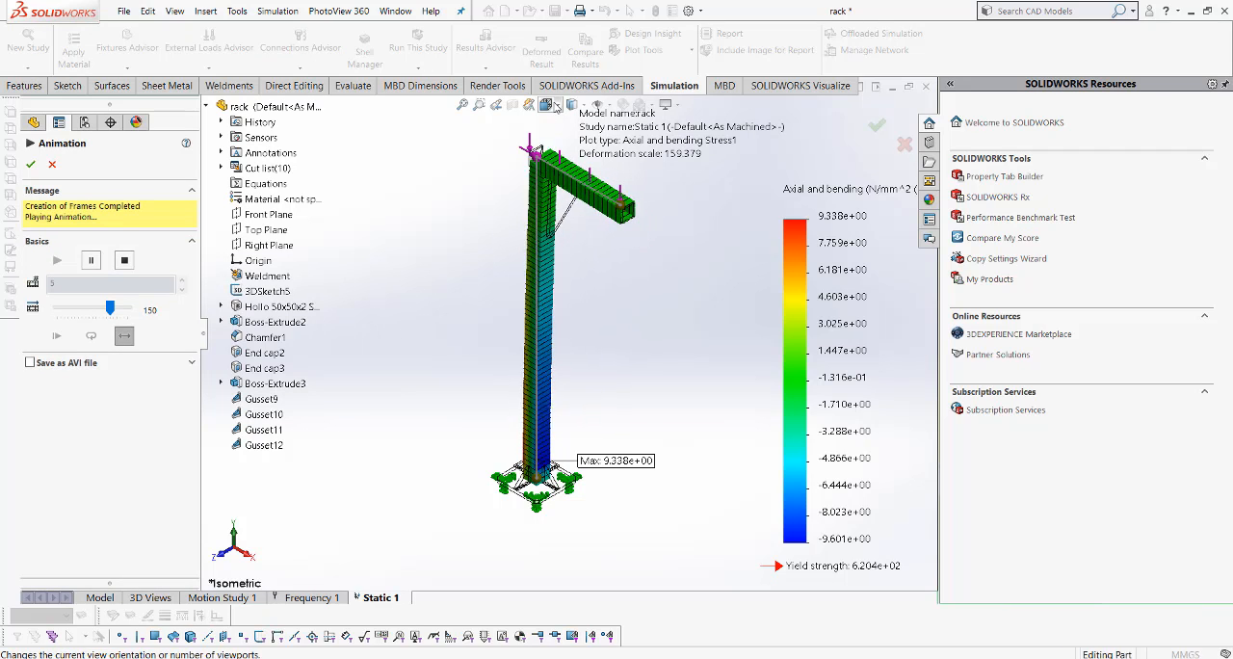
left_click(556, 105)
left_click(566, 158)
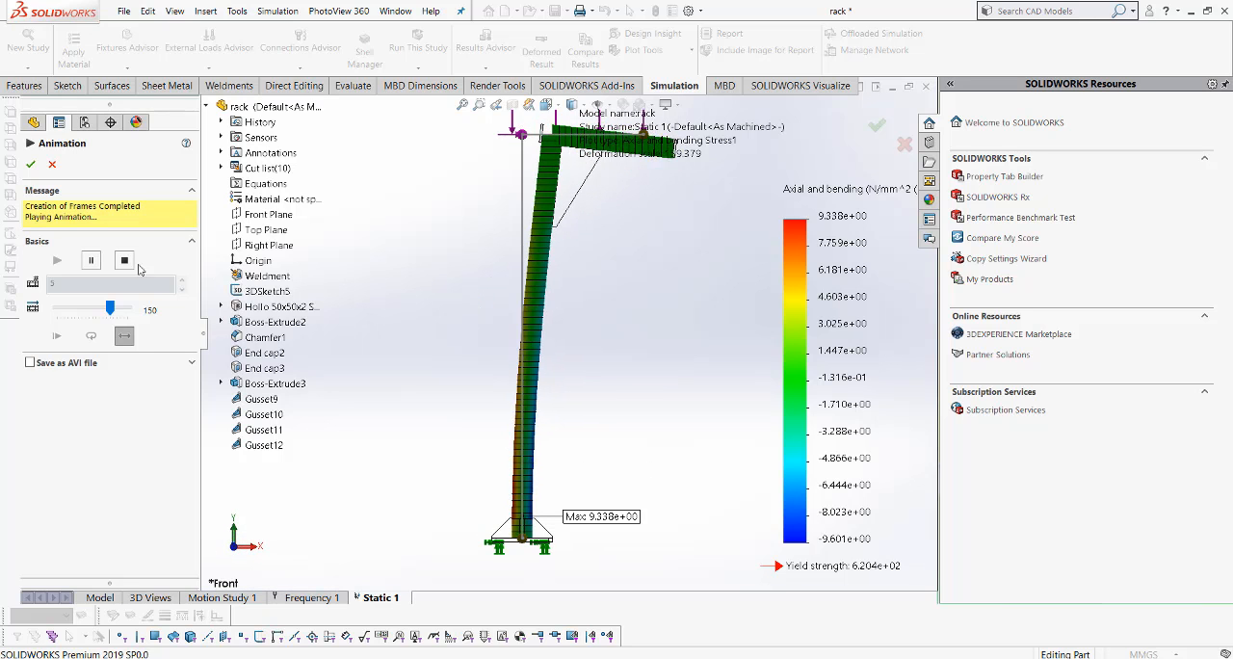
left_click(31, 166)
- List the beam forces in SI units, look through the table, and limit it to extreme values only
right_click(61, 451)
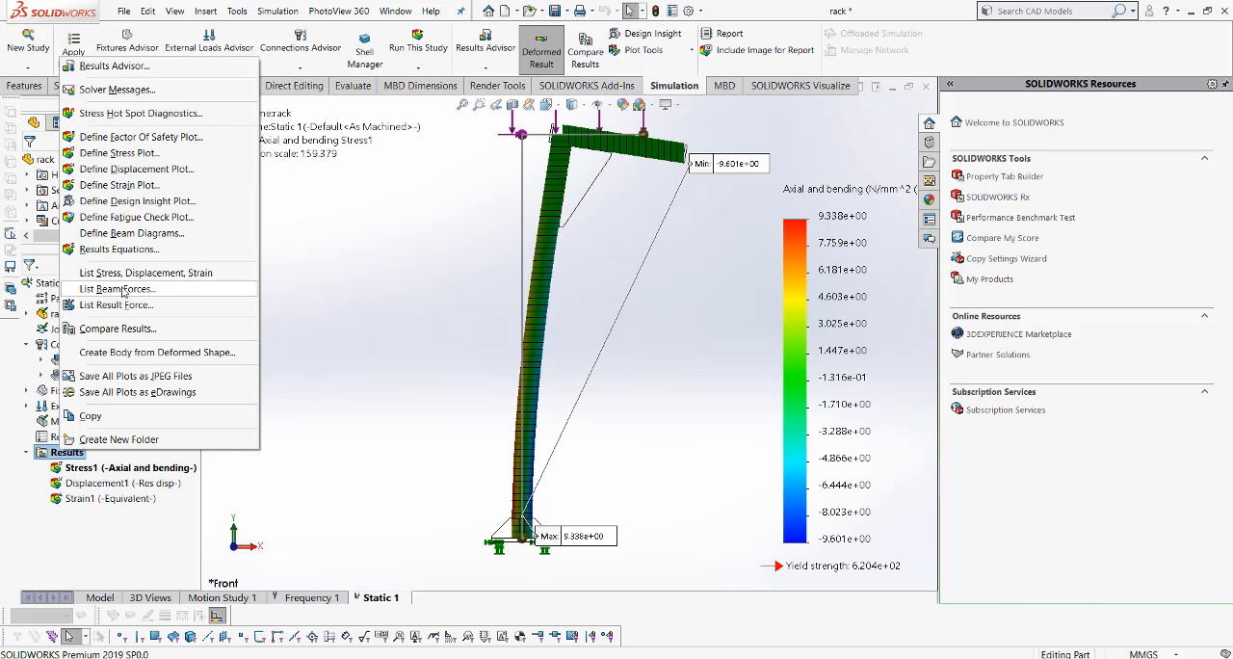
left_click(120, 289)
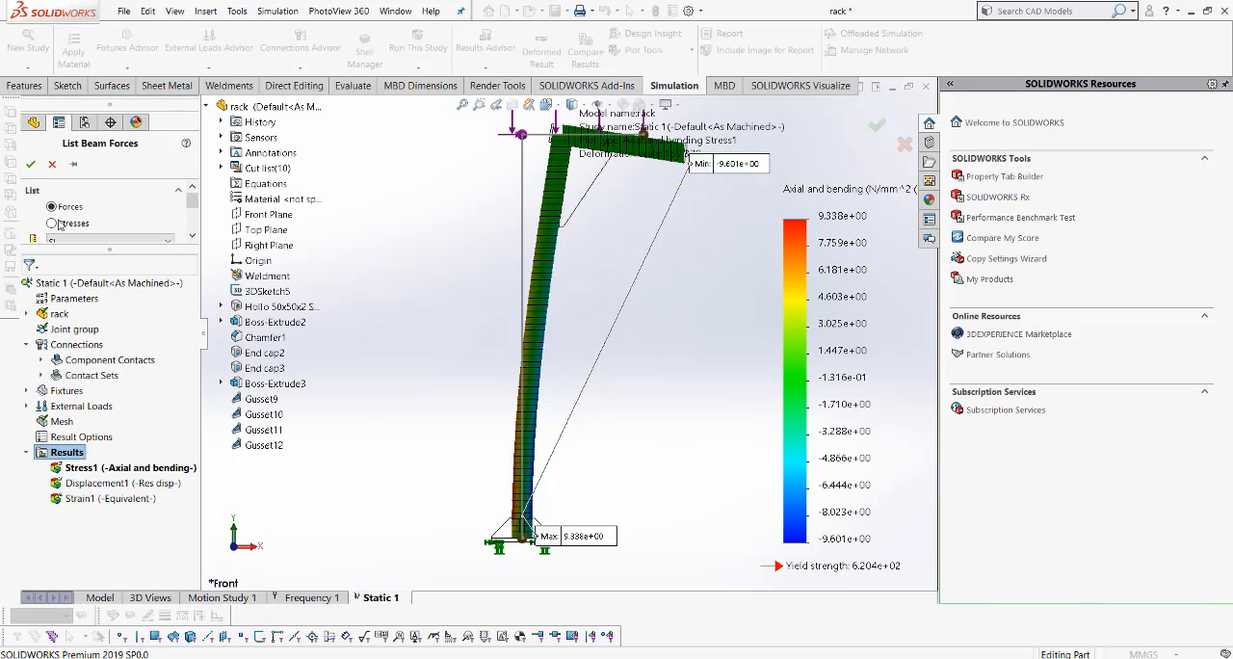
left_click(30, 165)
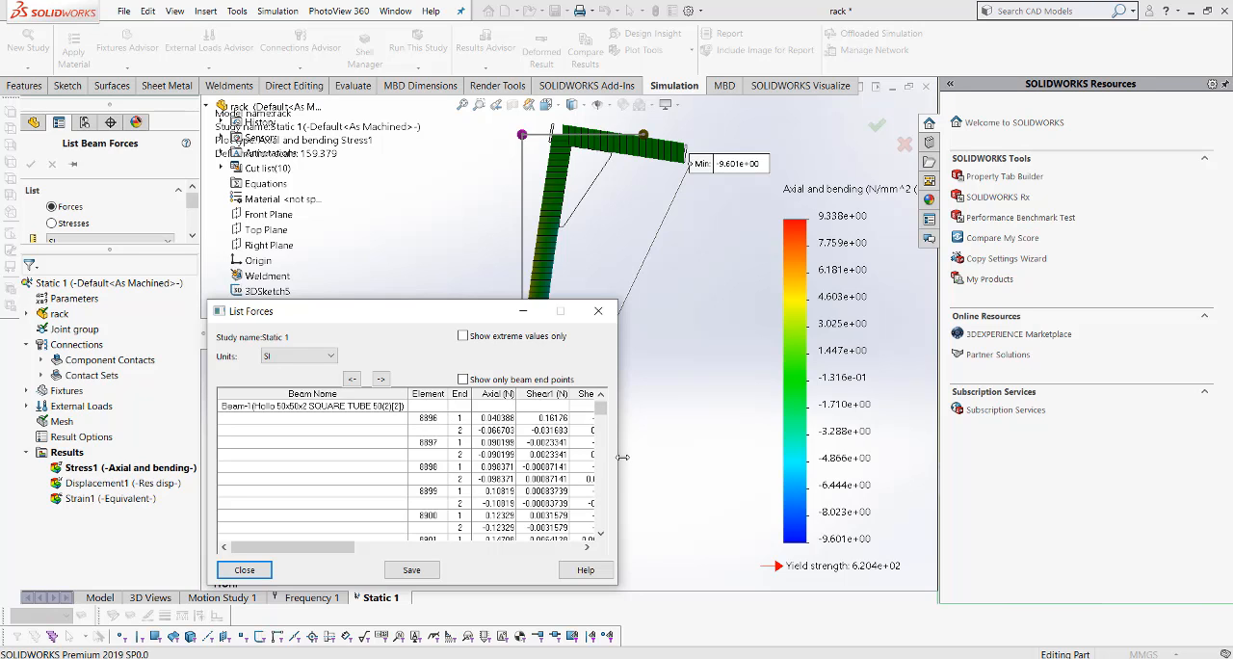
left_click_drag(621, 459, 825, 459)
scroll(655, 491, "down", 3)
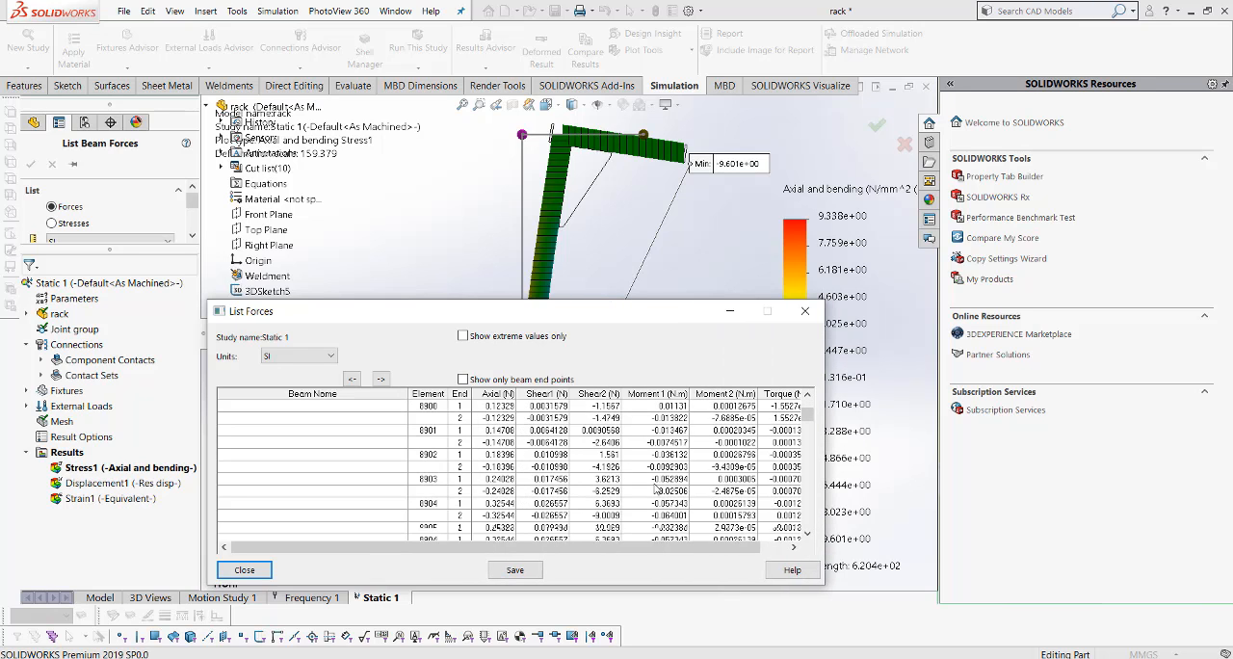
scroll(654, 490, "up", 3)
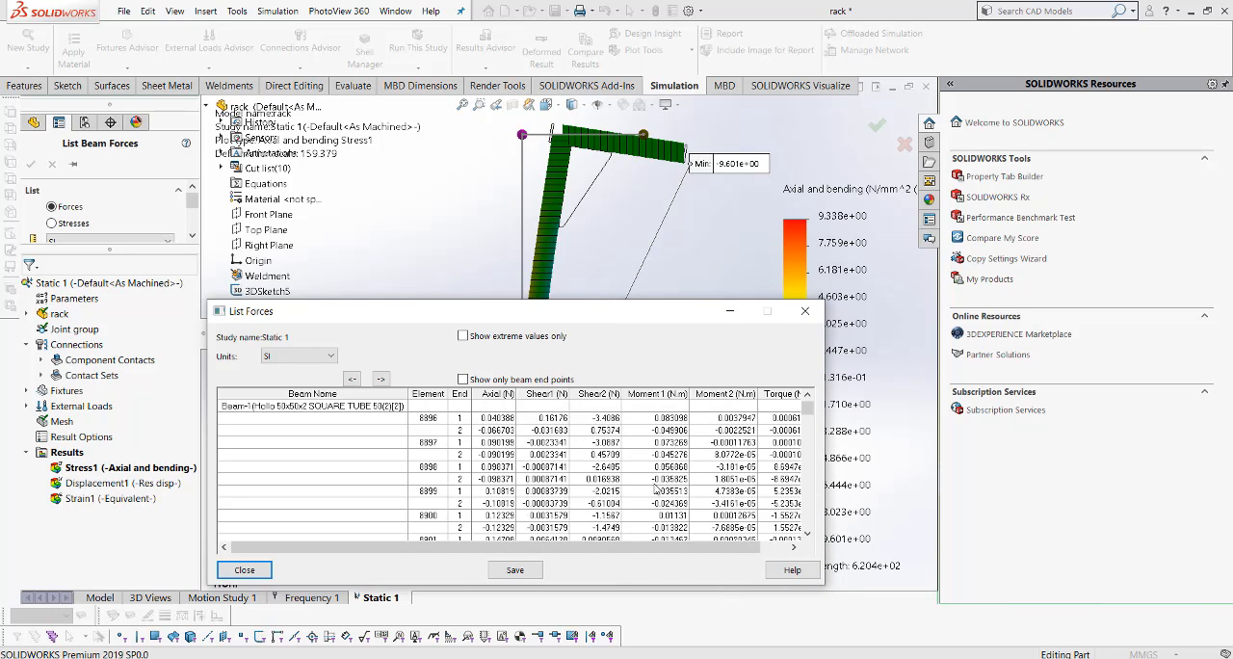
left_click(463, 337)
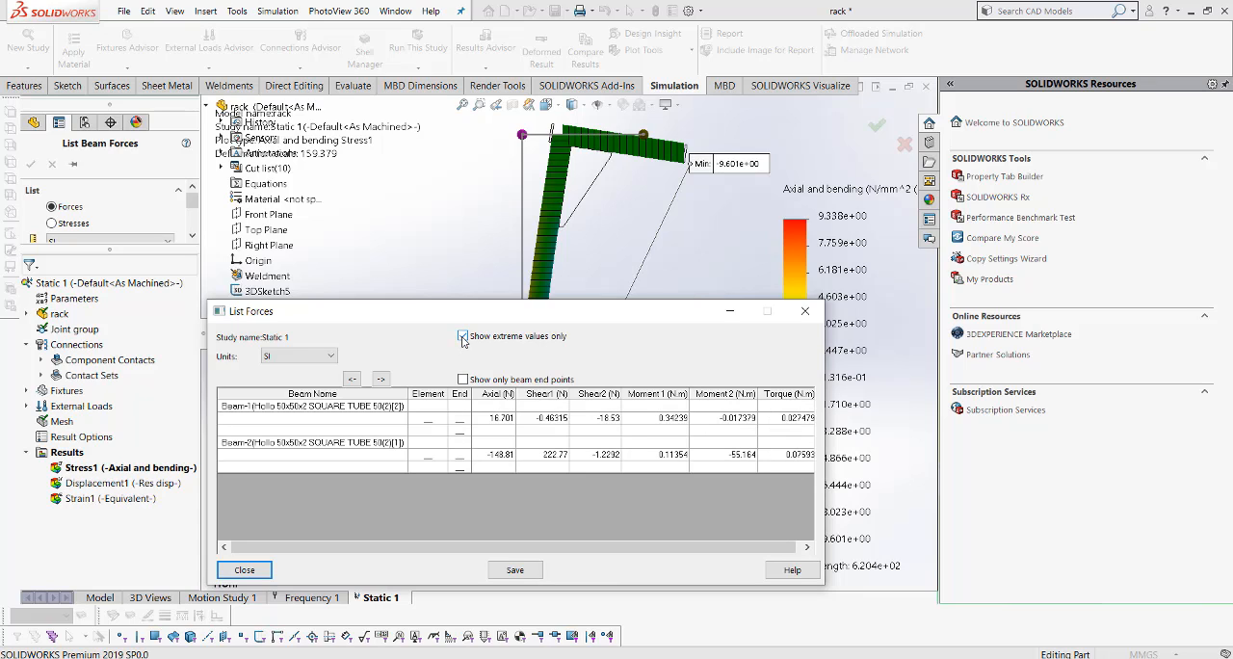
- Select Beam-1 and Beam-2 in the force list to identify each beam on the rack
left_click(606, 237)
left_click(307, 414)
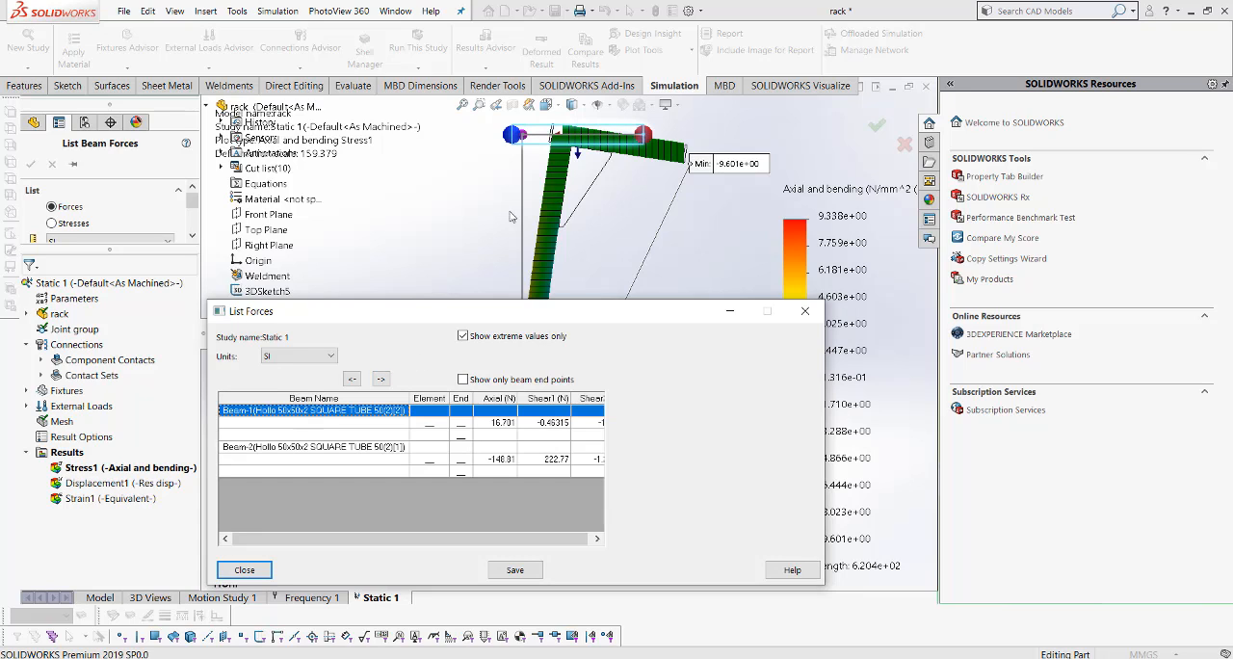
left_click(358, 450)
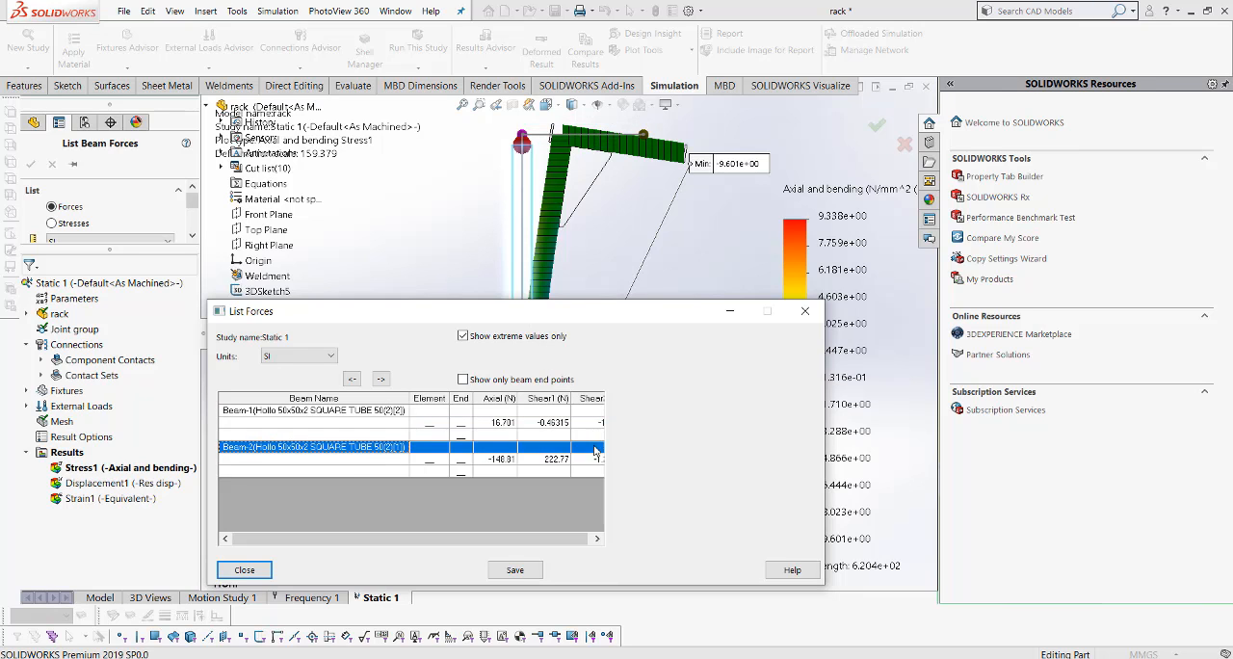
- Bring up the CSV export of the force list, dismiss it, and close the List Forces results
left_click(515, 569)
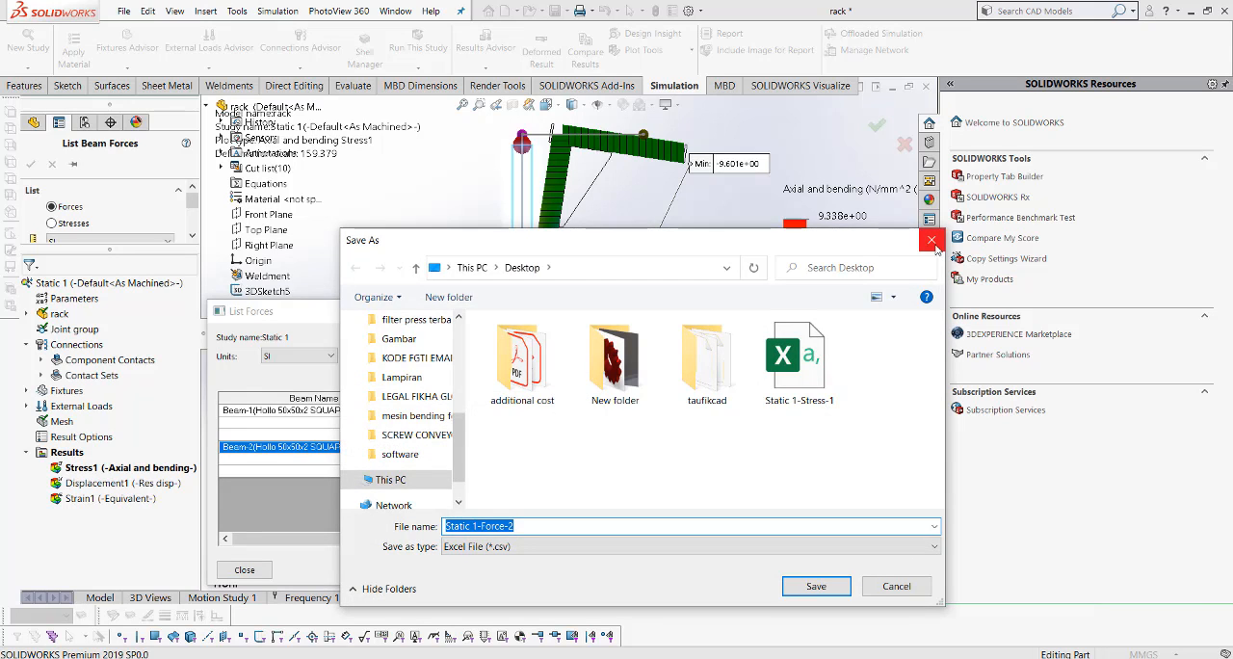
key("Return")
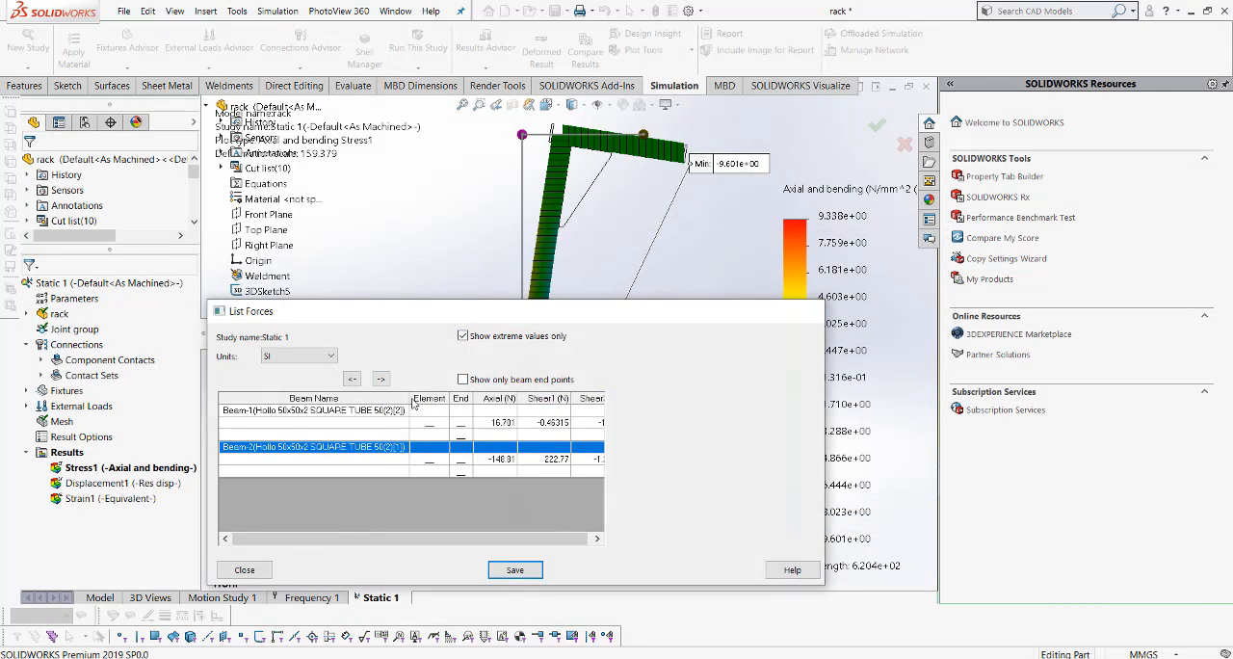
left_click(804, 310)
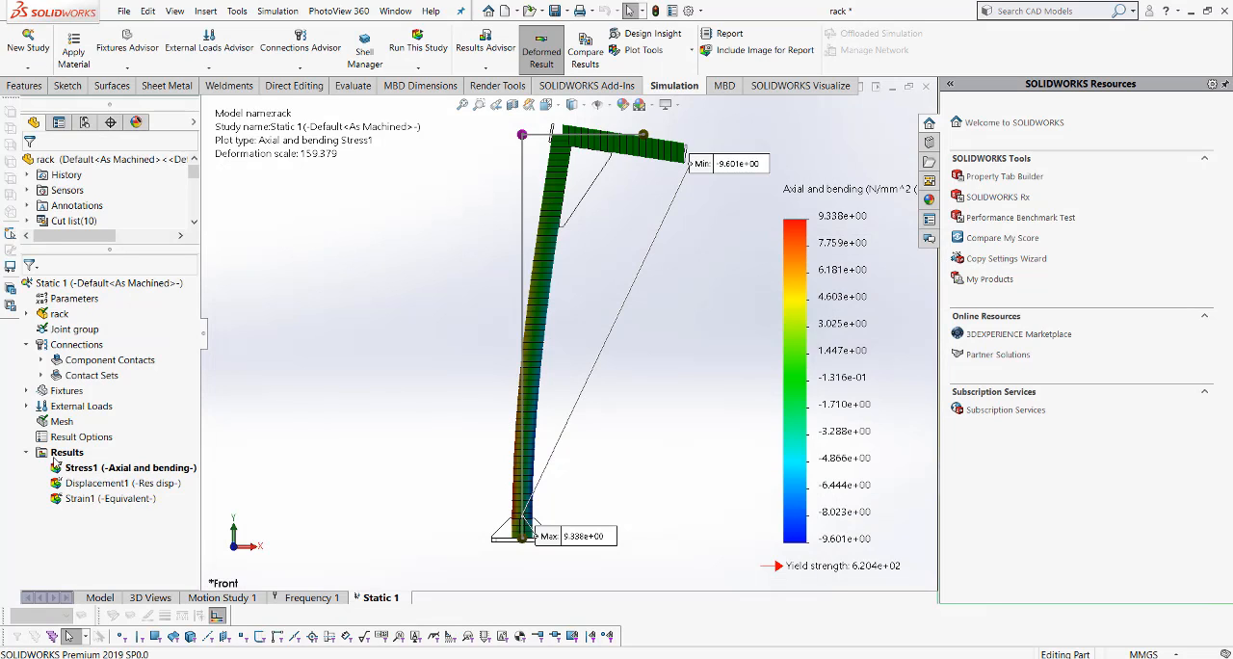
- Review the Displacement1 and Strain1 plots of the rack and return to the Stress1 plot
left_click(94, 486)
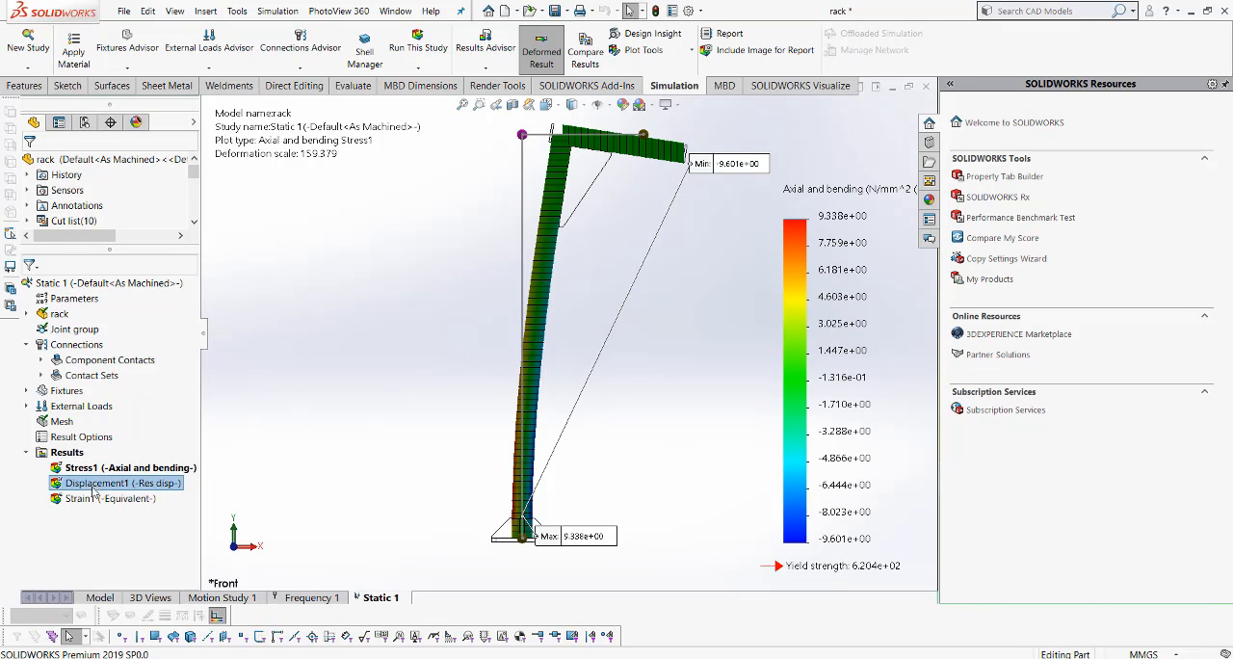
double_click(99, 486)
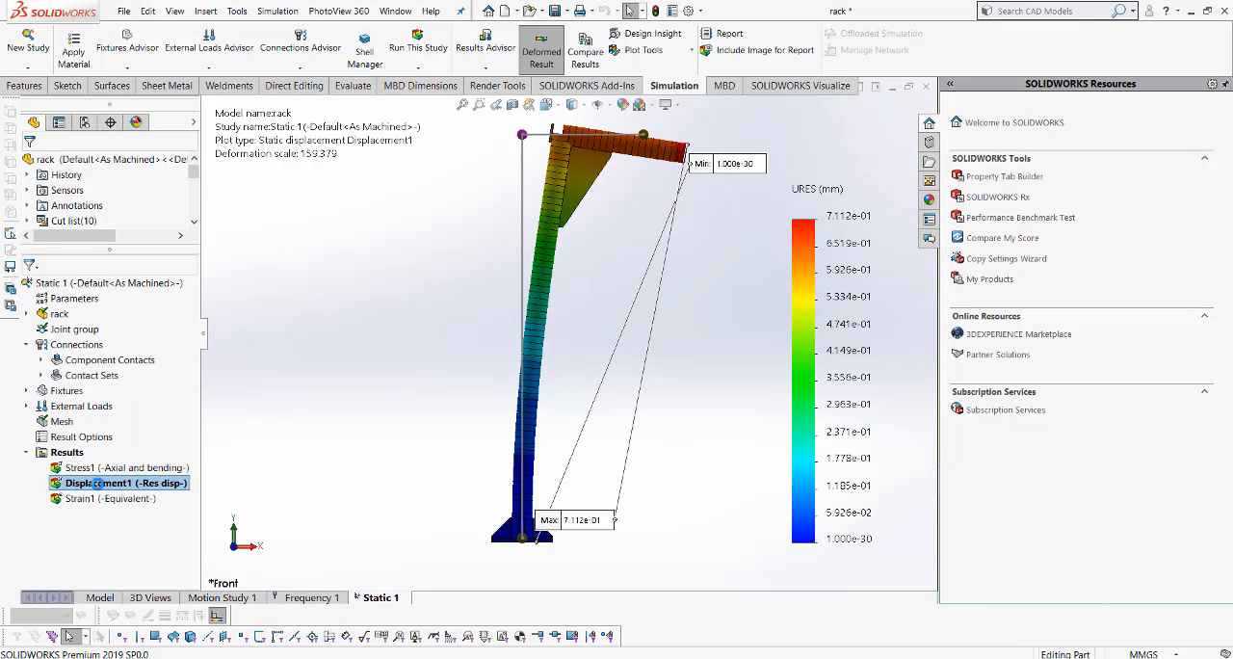
right_click(97, 484)
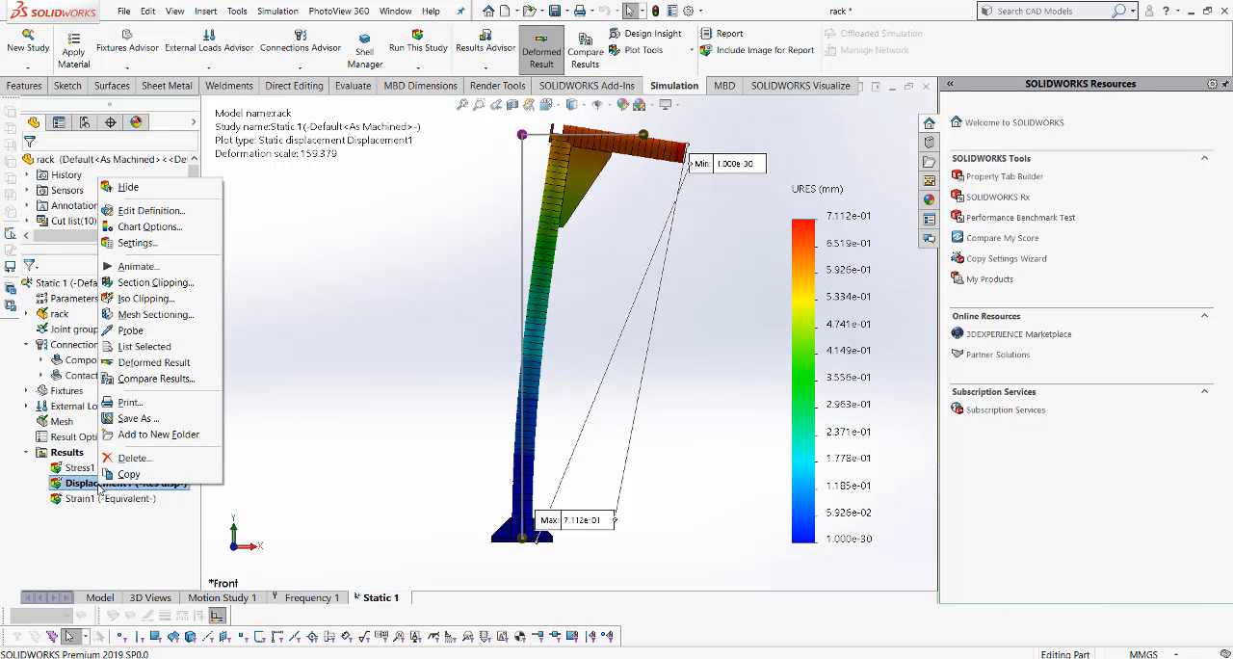
left_click(279, 419)
left_click(87, 498)
double_click(87, 498)
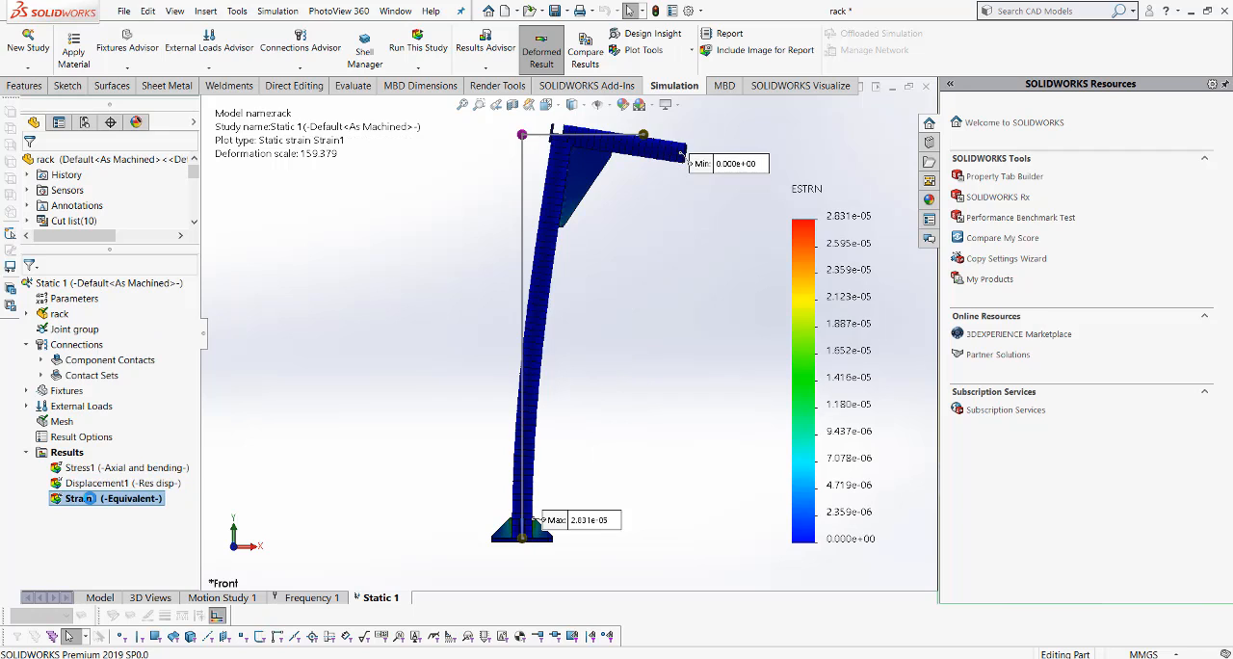
left_click(86, 484)
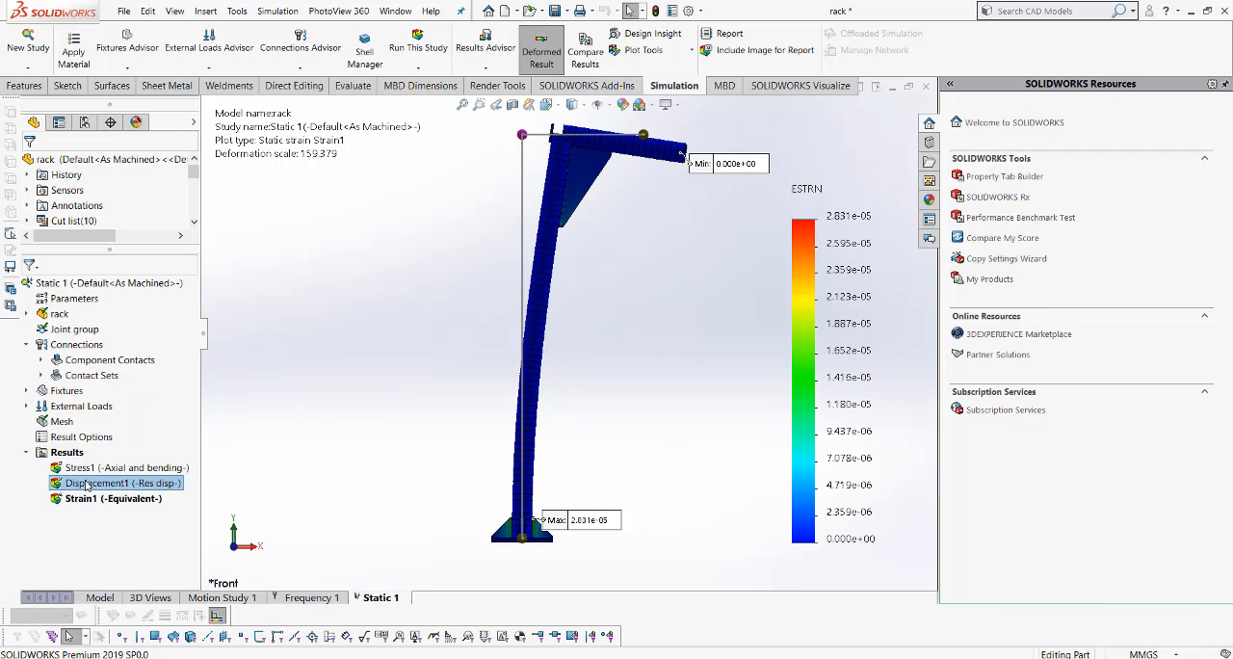
double_click(87, 483)
left_click(86, 470)
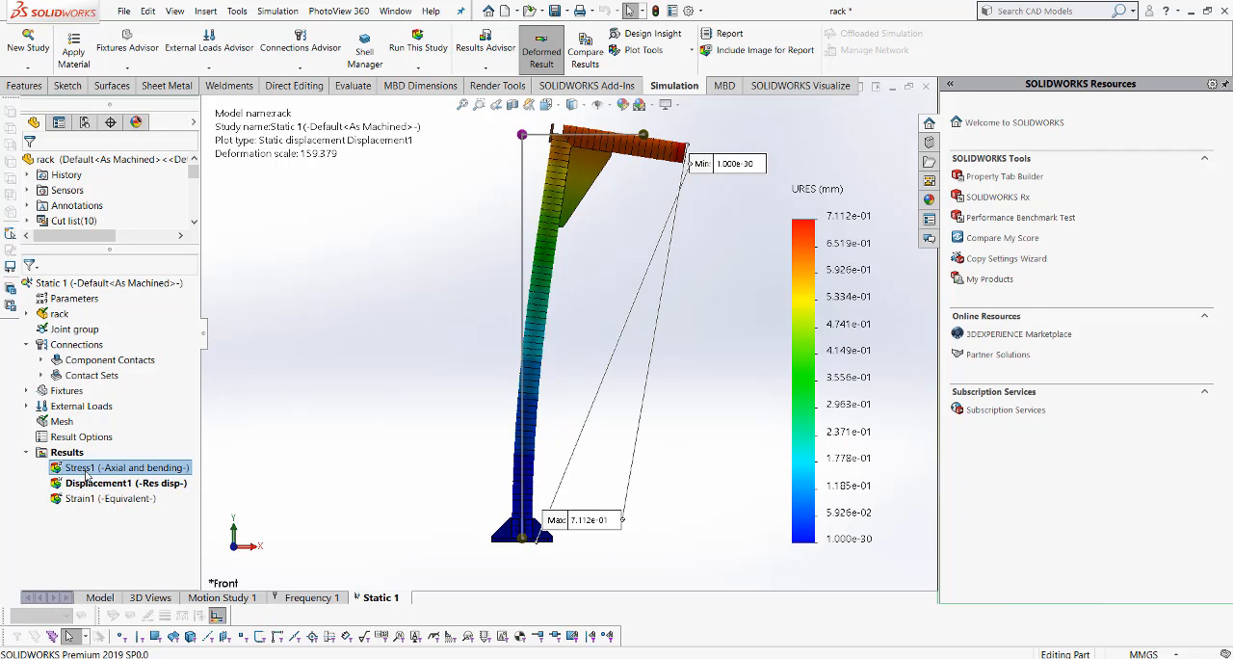
double_click(87, 470)
- Define a beam diagram showing Shear Force in Dir1 in N for all beams
right_click(78, 438)
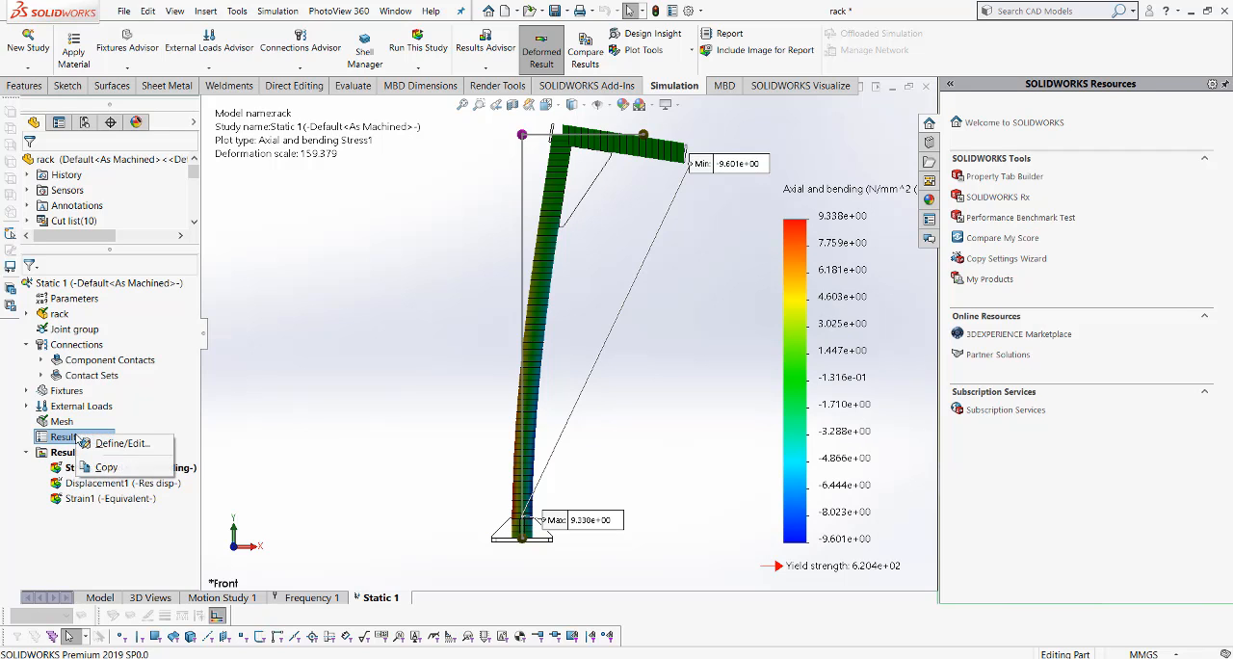
left_click(58, 453)
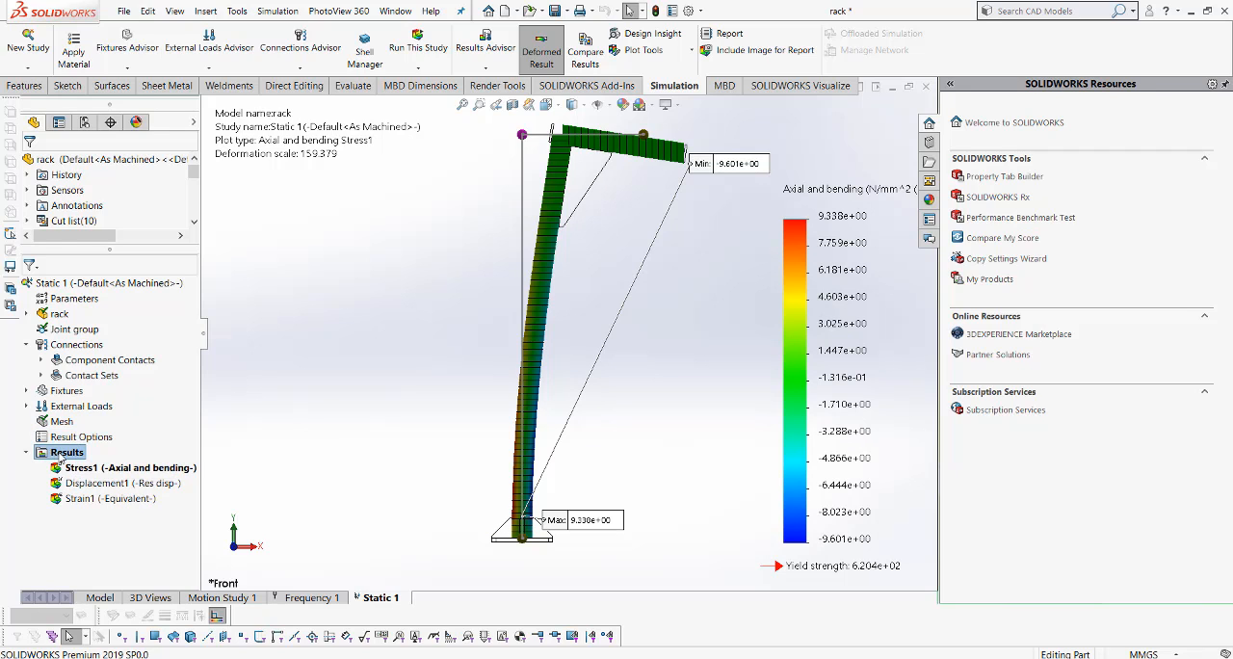
right_click(61, 458)
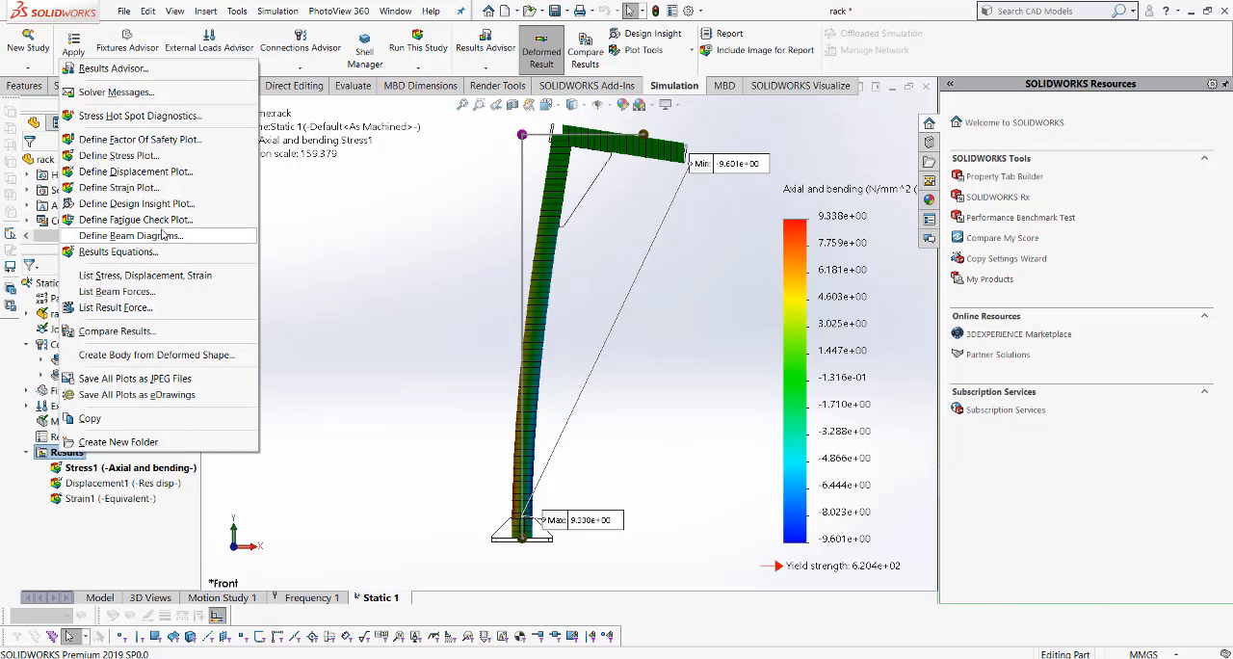
left_click(130, 236)
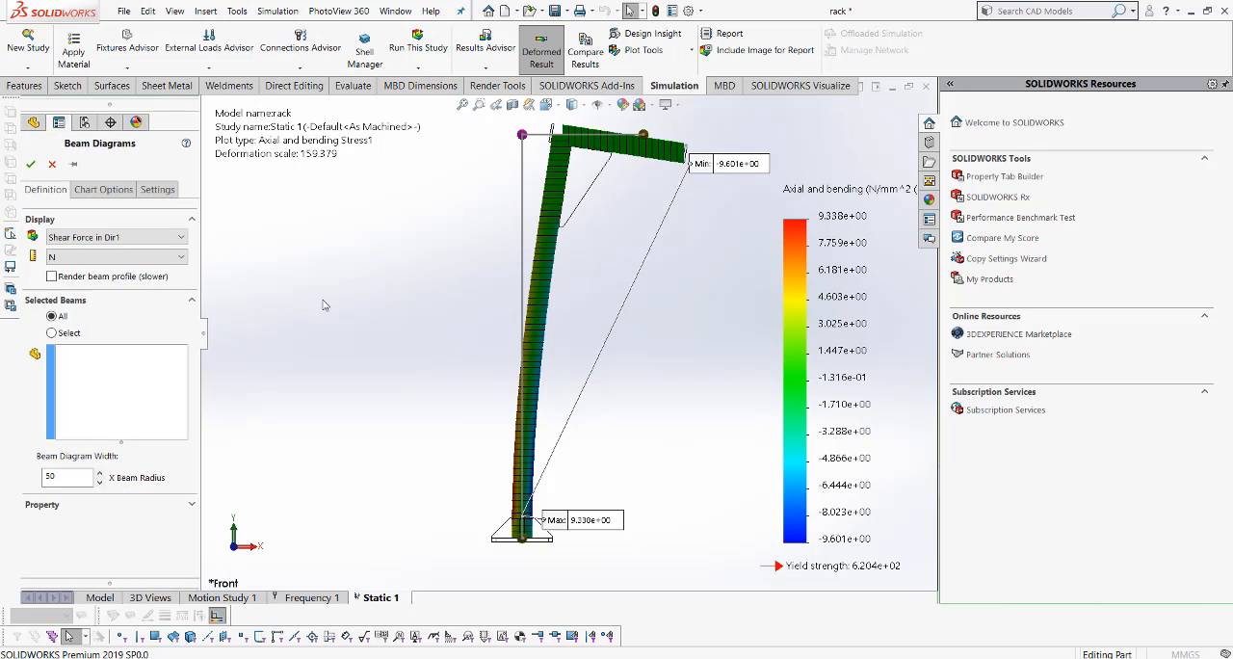
left_click(146, 237)
left_click(146, 237)
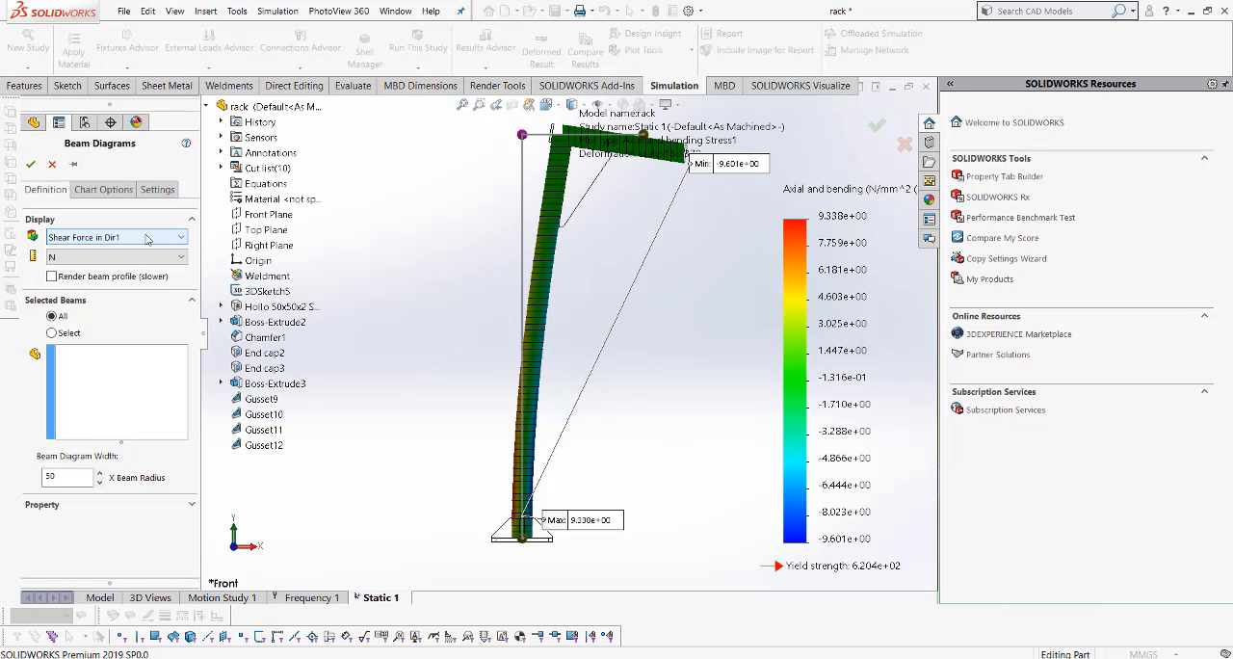
left_click(31, 164)
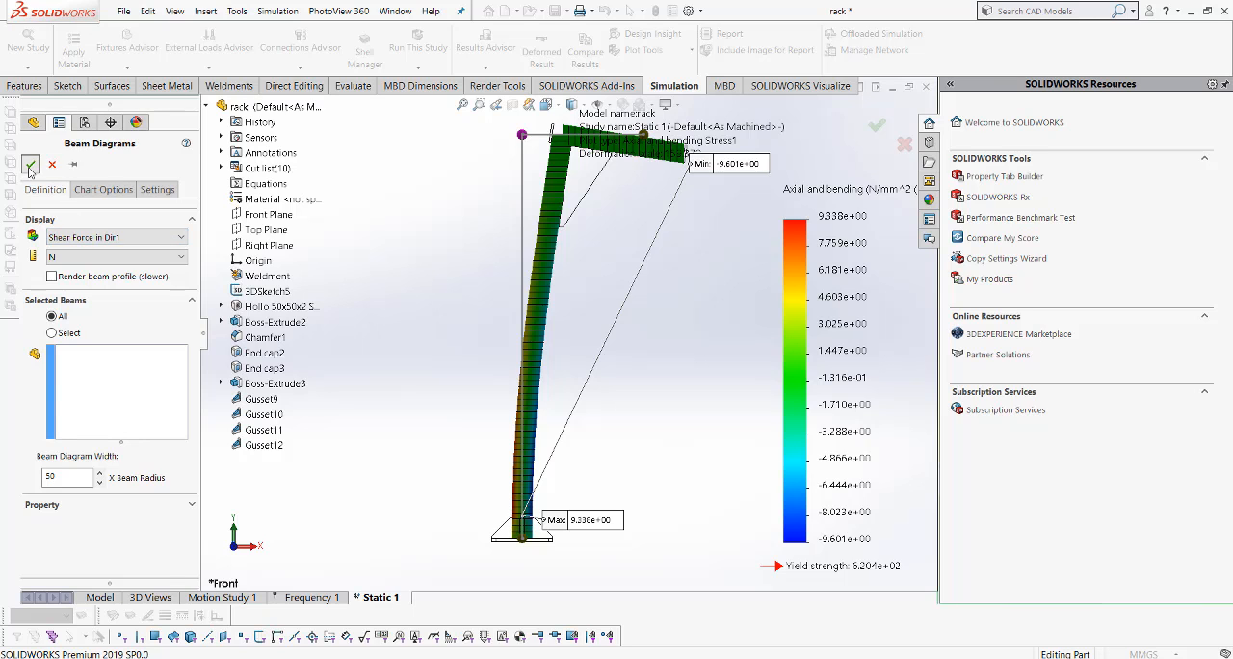
- Examine the shear force diagram in isometric view, and redisplay the Stress1 plot for a closer look at the beams
middle_click_drag(430, 329, 544, 115)
left_click(545, 104)
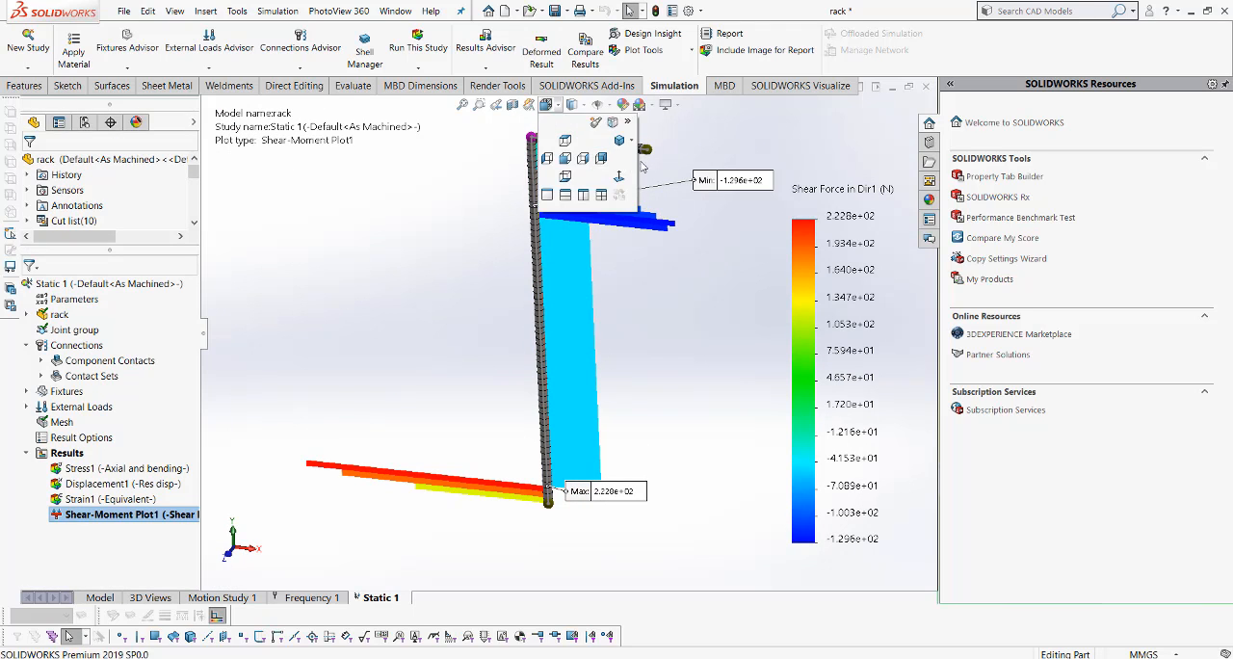
left_click(631, 141)
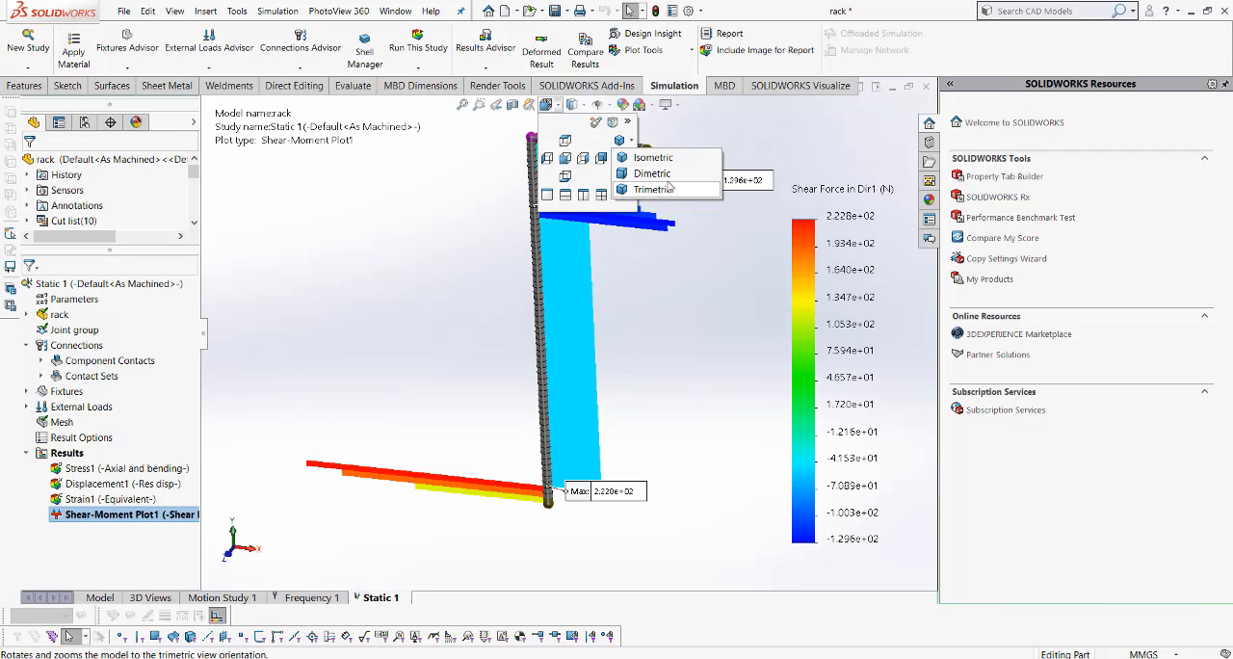
left_click(644, 157)
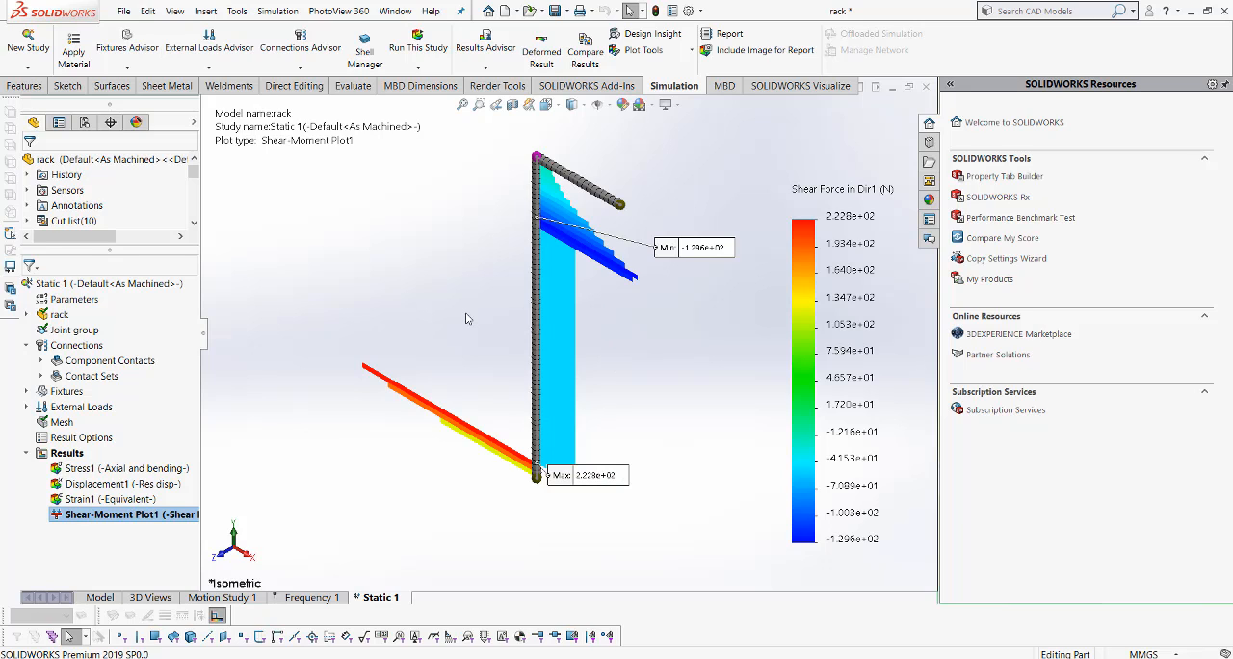
left_click(136, 468)
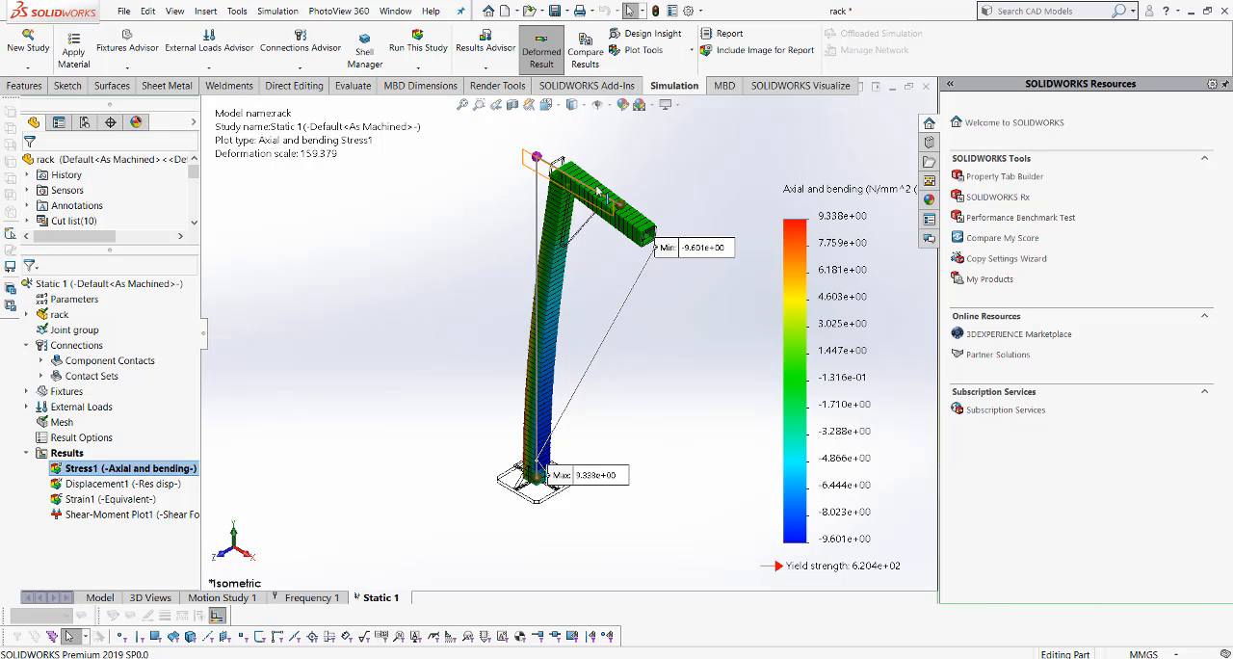
scroll(578, 197, "down", 2)
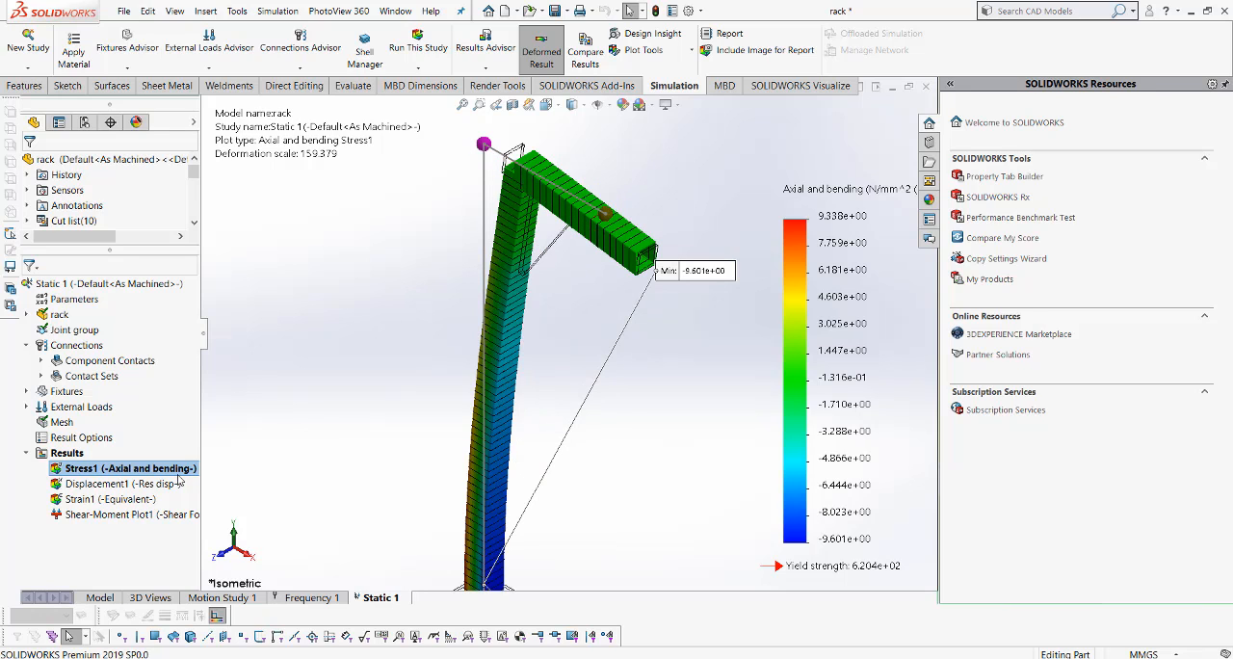
- List the beam stresses, instead of the forces, from the static study's results
right_click(70, 454)
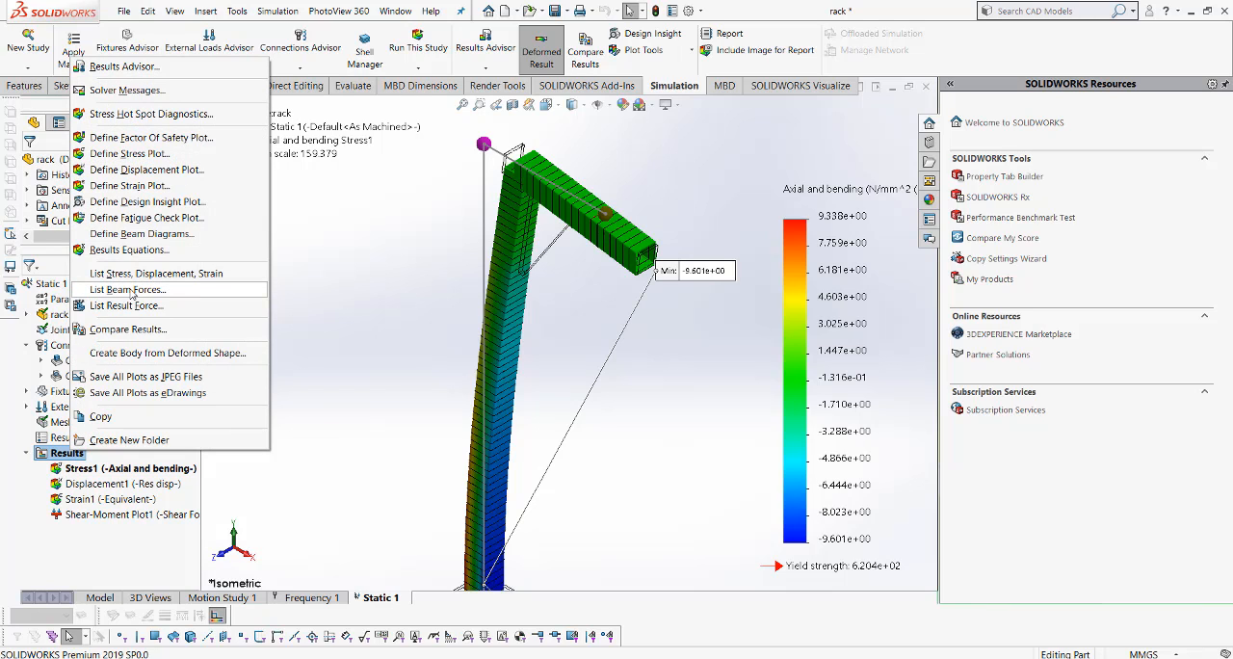
left_click(128, 290)
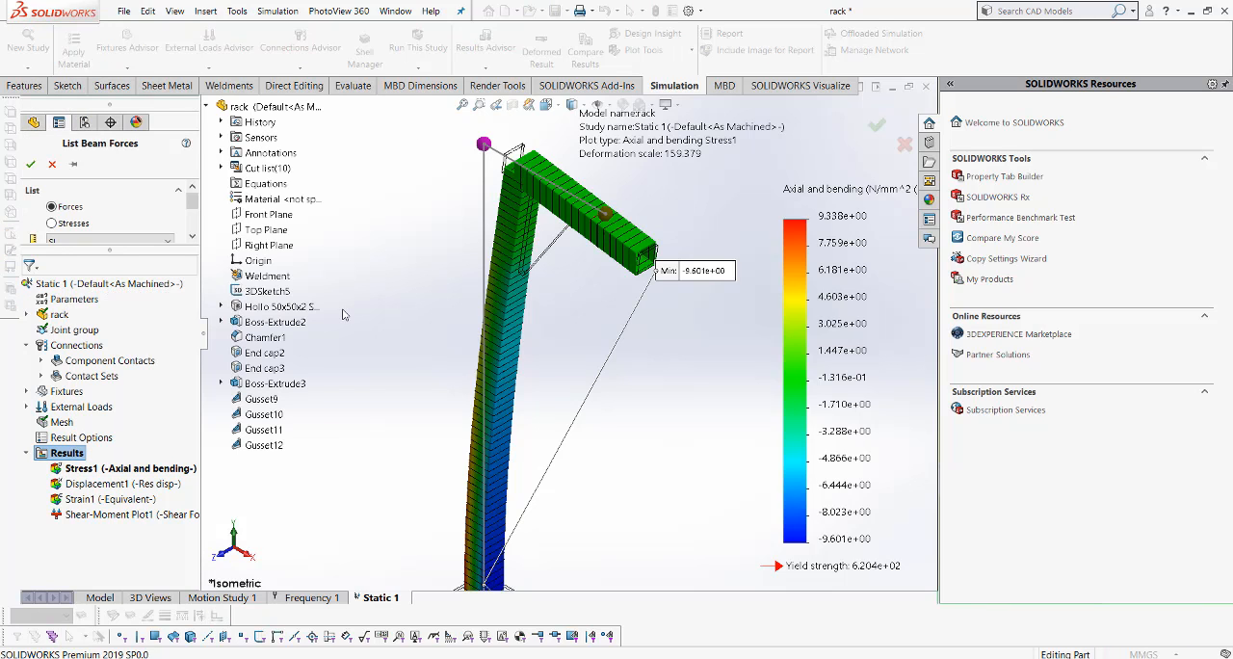
left_click(52, 223)
left_click(31, 164)
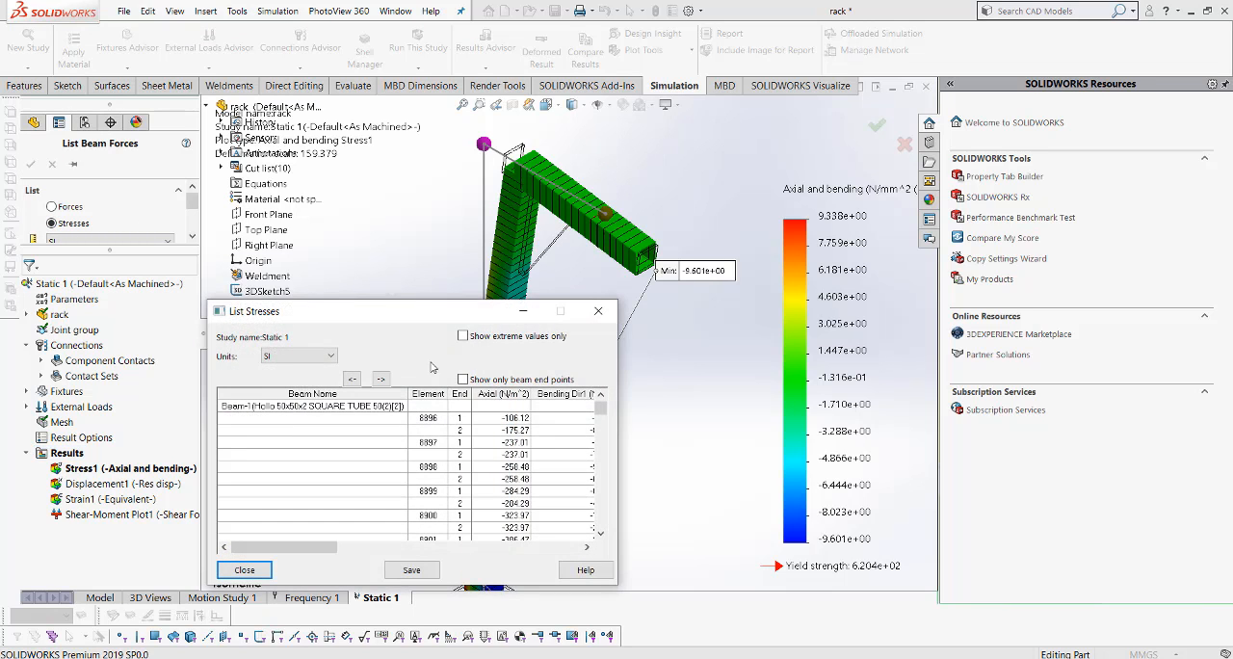
- Widen the stress list to show every column through Worst Case, highlight the first row of element 8896, and close the list
left_click_drag(414, 319, 425, 169)
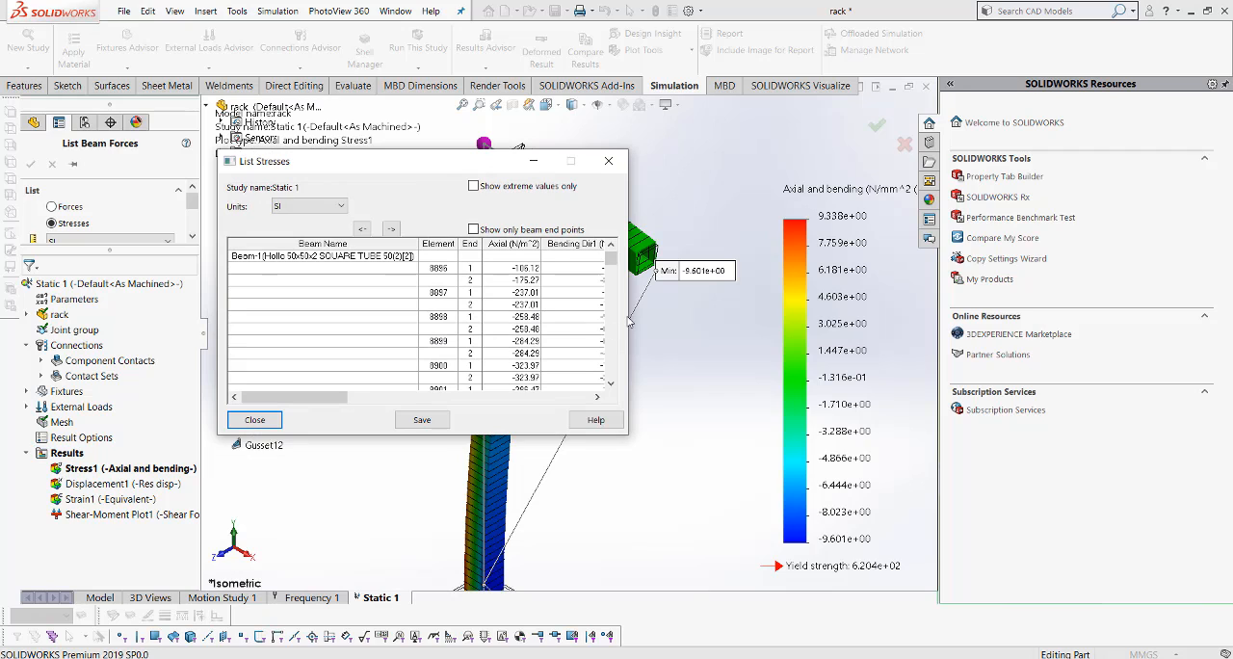
left_click_drag(630, 308, 1044, 308)
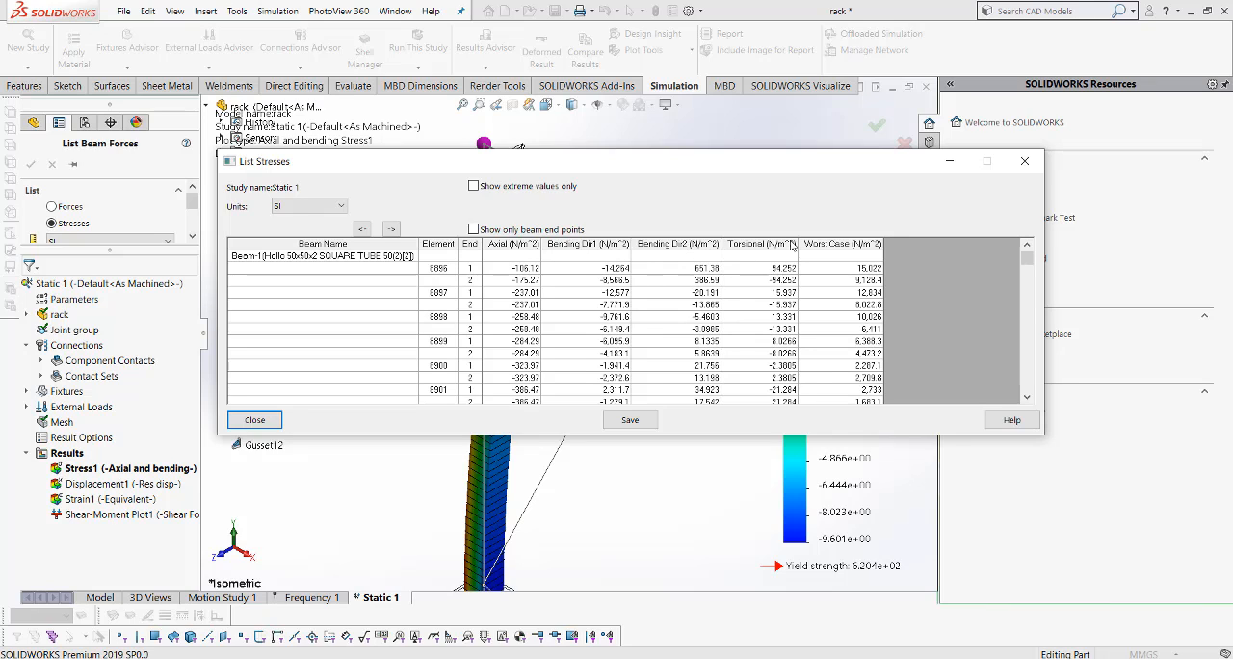
left_click(787, 268)
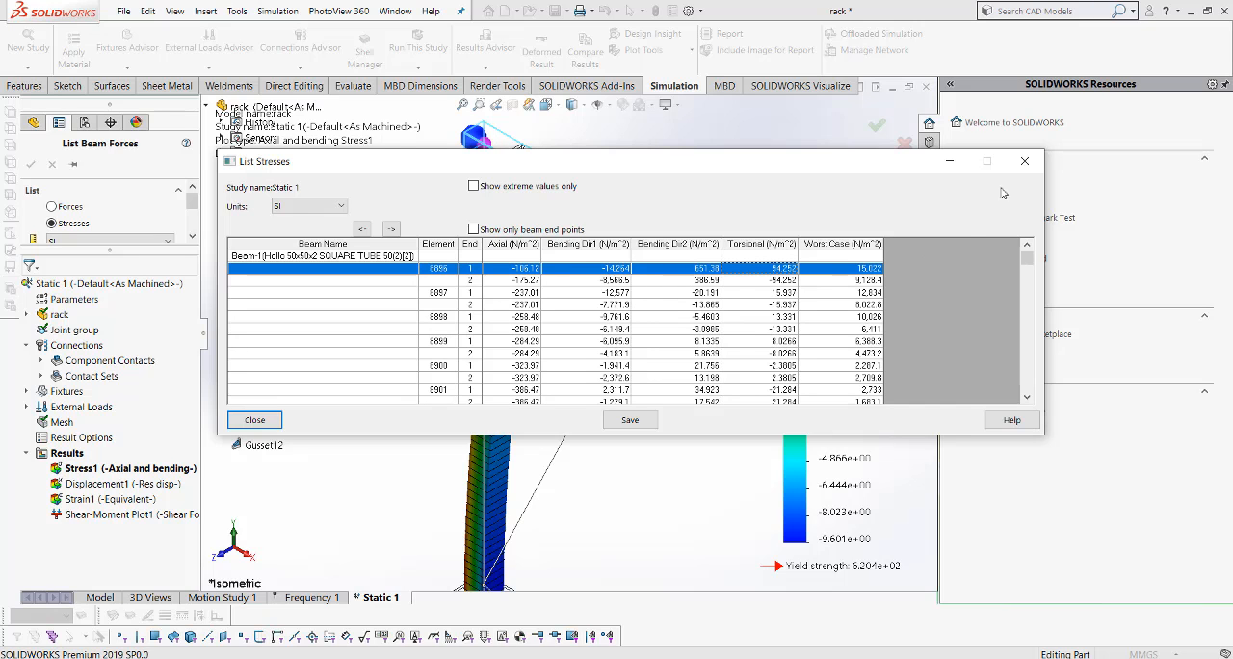
left_click(1024, 161)
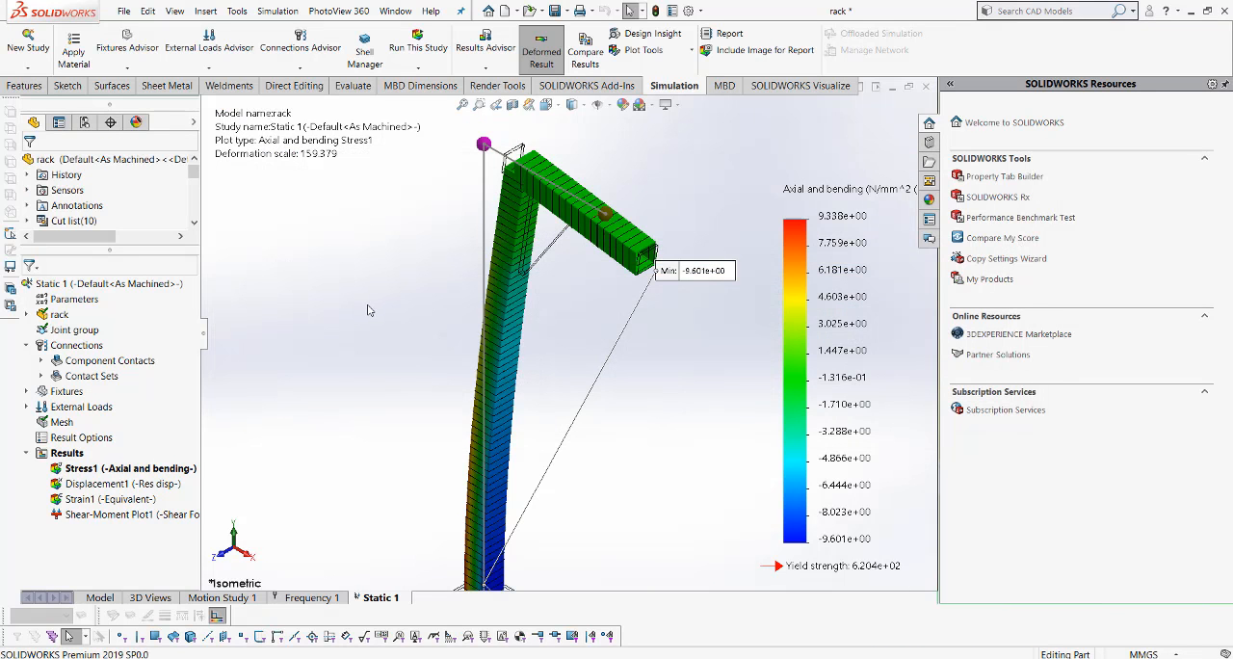
- Examine the axial and bending stress plot over the whole rack from a rotated angle and in isometric view
scroll(462, 320, "up", 3)
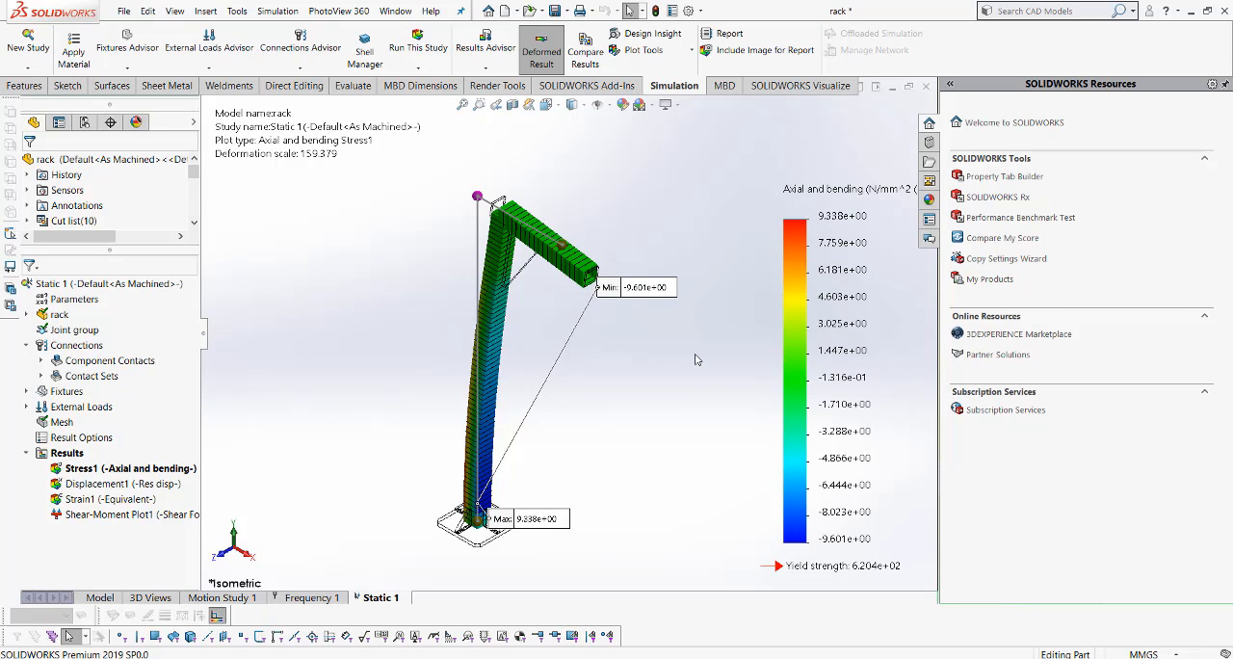
scroll(613, 339, "down", 2)
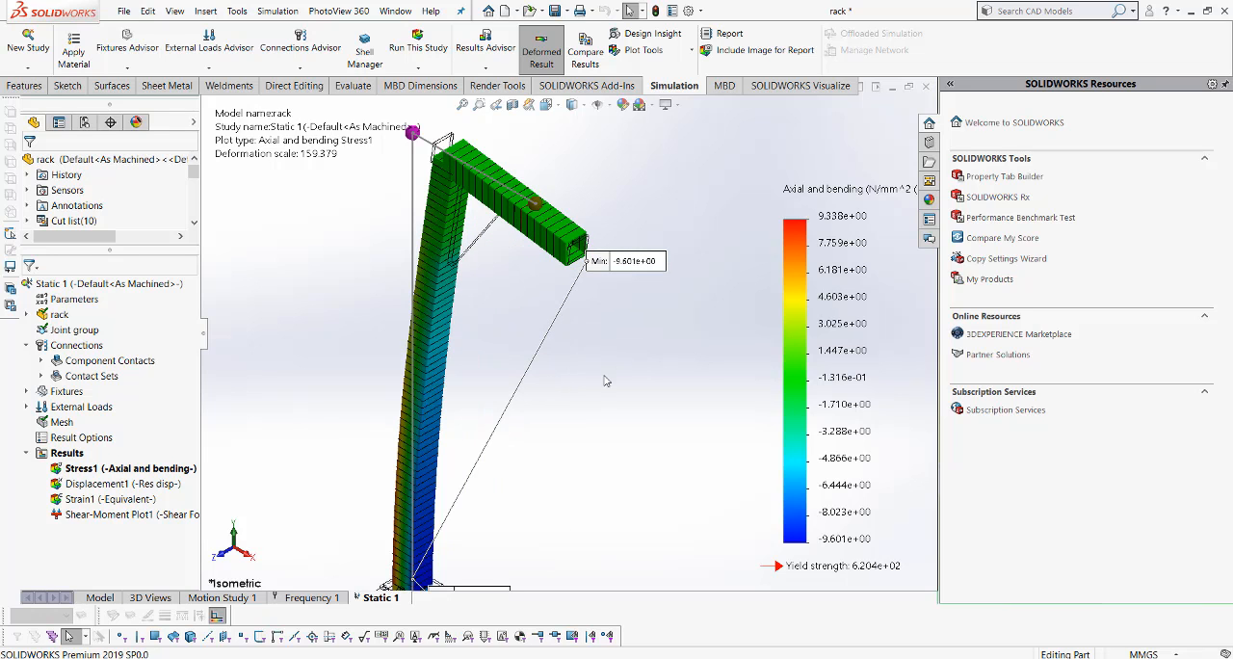
scroll(606, 380, "up", 2)
middle_click_drag(354, 282, 408, 323)
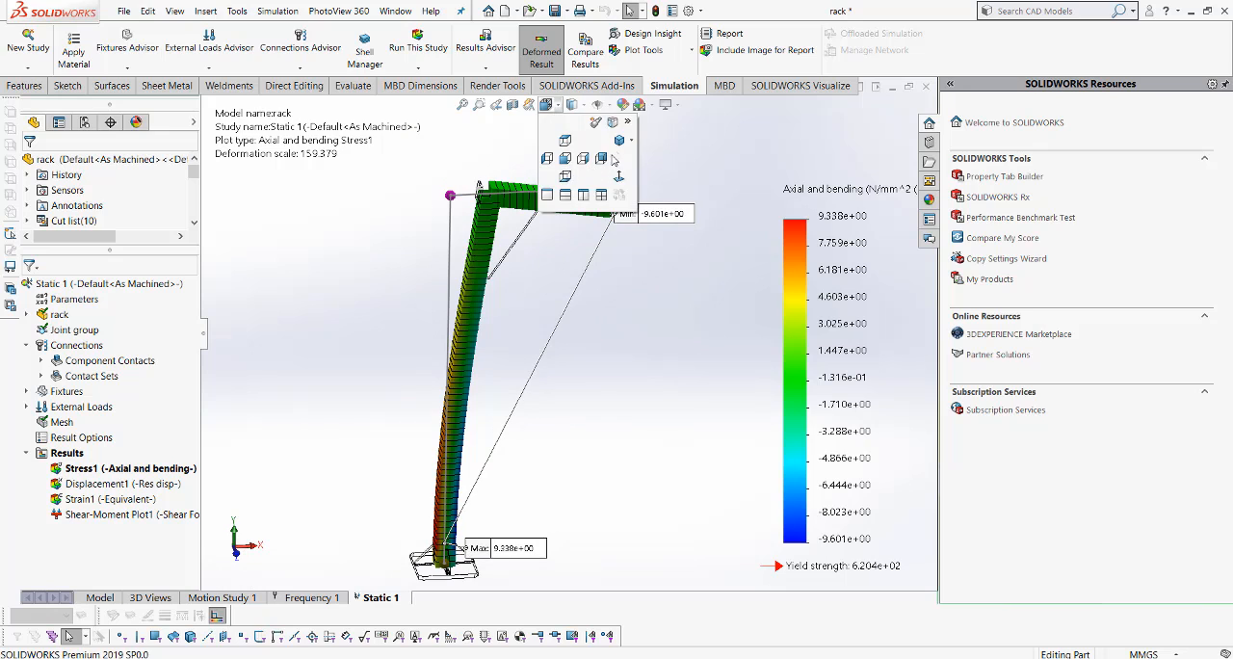
key("ctrl+7")
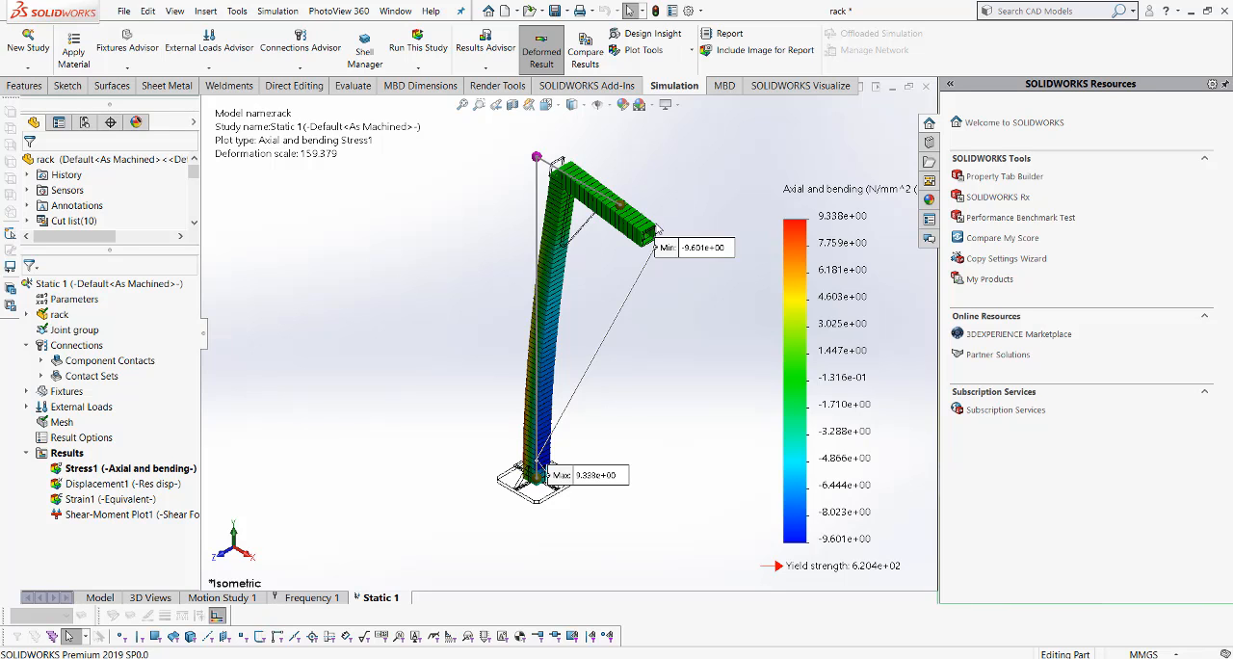
scroll(673, 213, "down", 1)
scroll(655, 335, "up", 1)
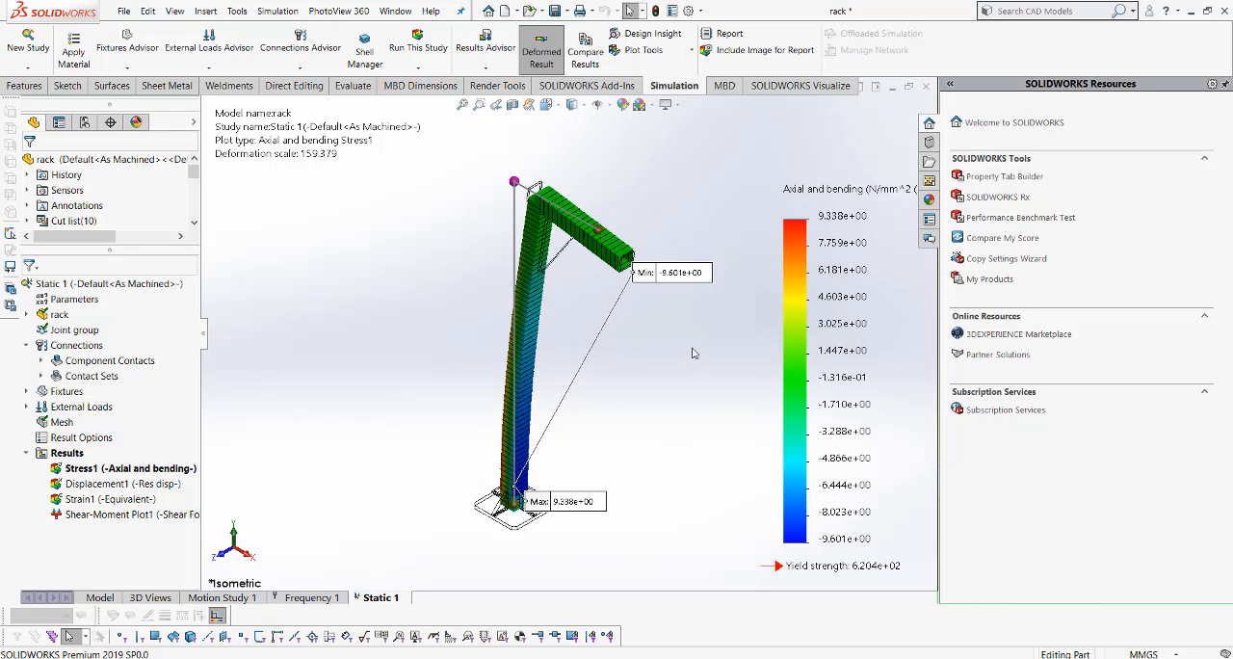
scroll(664, 345, "down", 1)
scroll(679, 352, "up", 2)
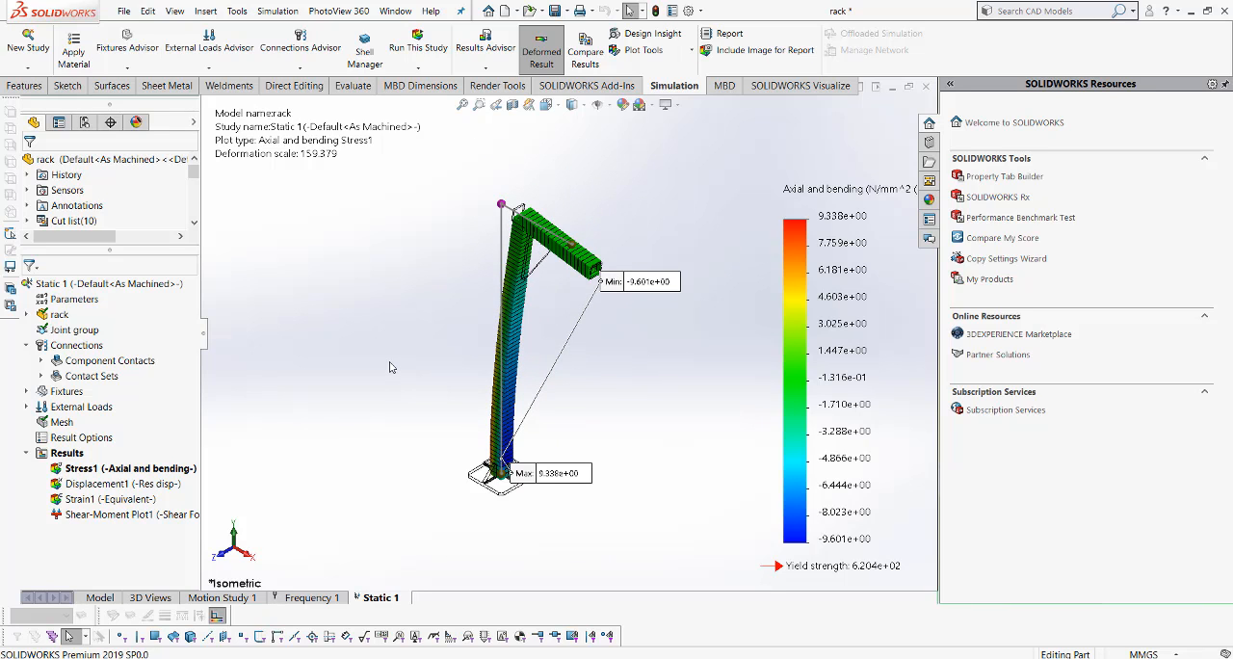
- Create a new design study for the rack alongside the static study
right_click(372, 598)
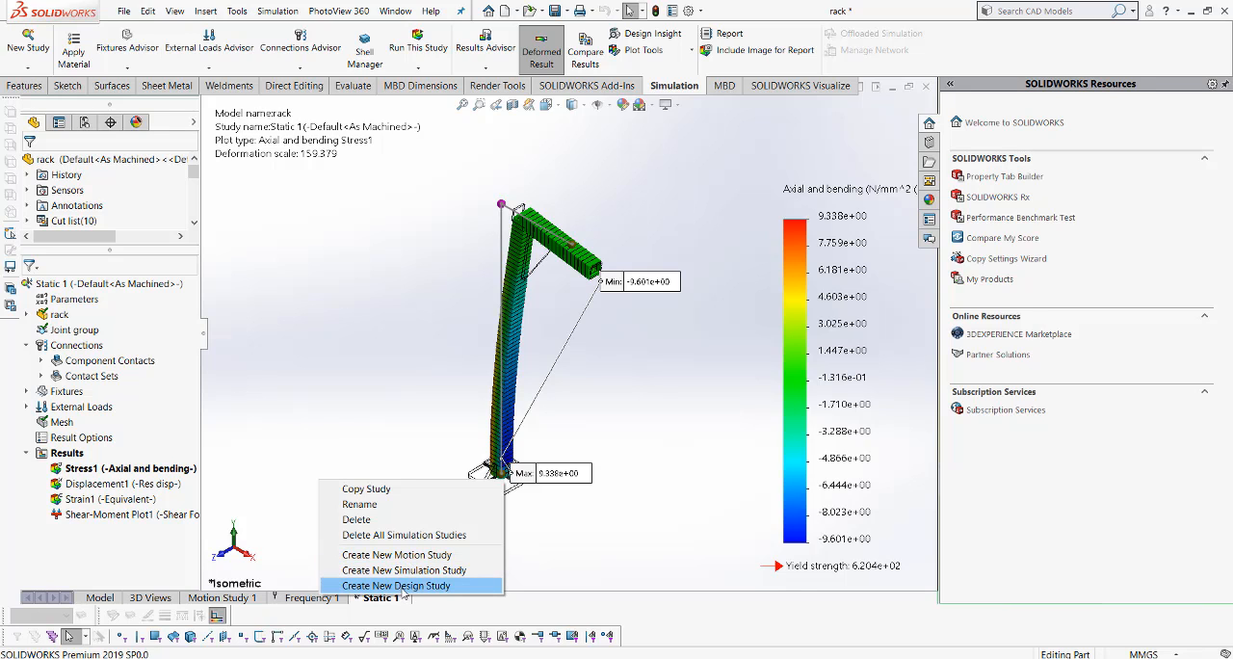
left_click(403, 588)
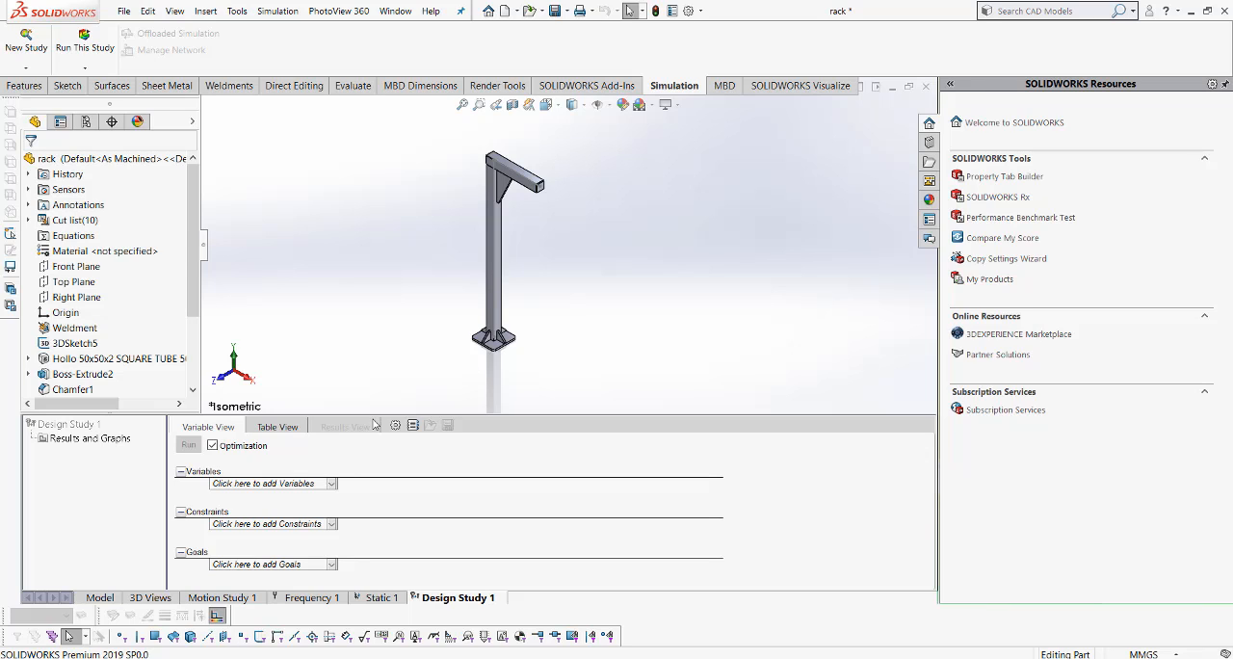
scroll(588, 194, "down", 2)
scroll(579, 279, "up", 2)
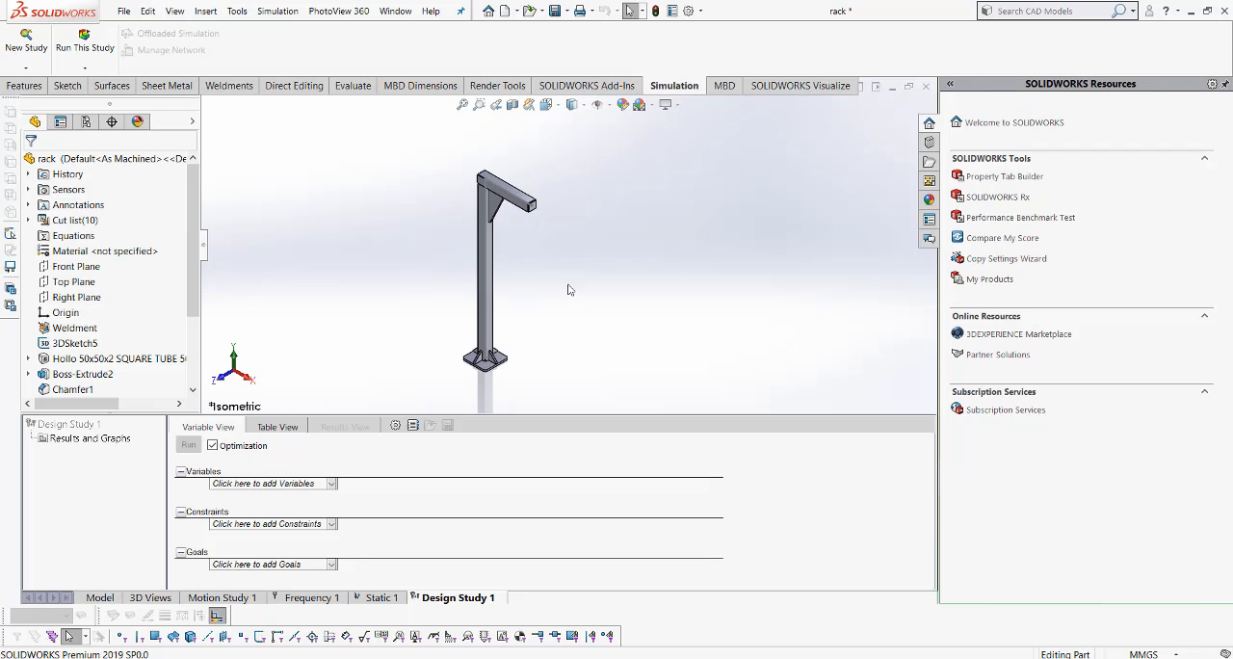